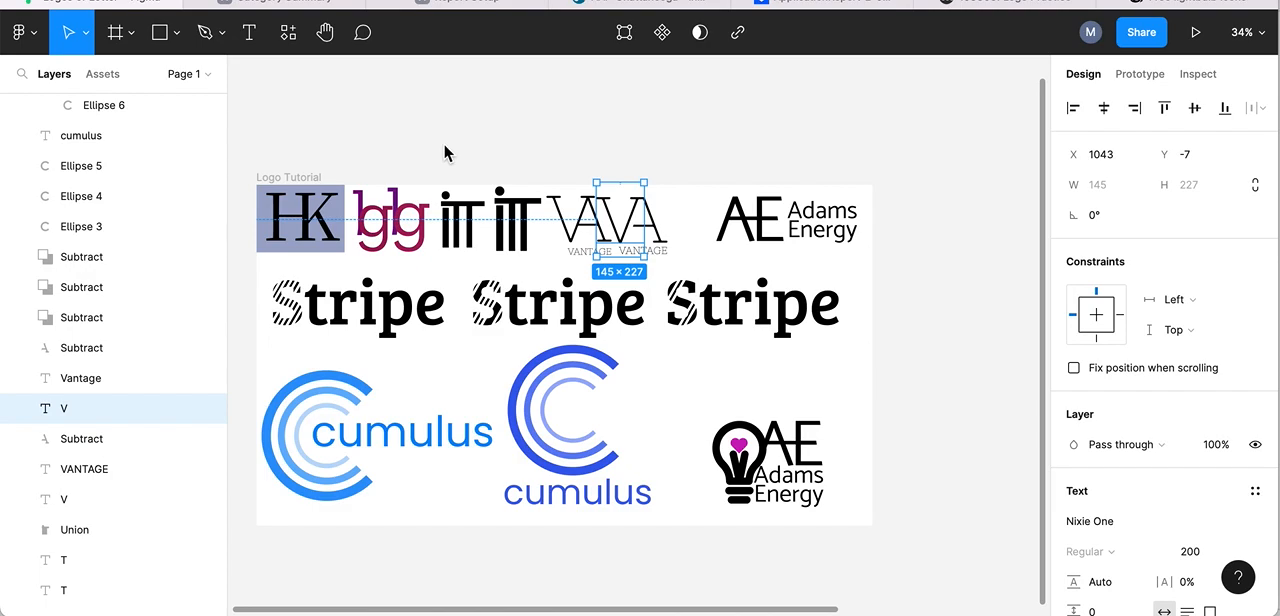
- Add a new 1440 × 1024 Desktop frame to the page
left_click(123, 36)
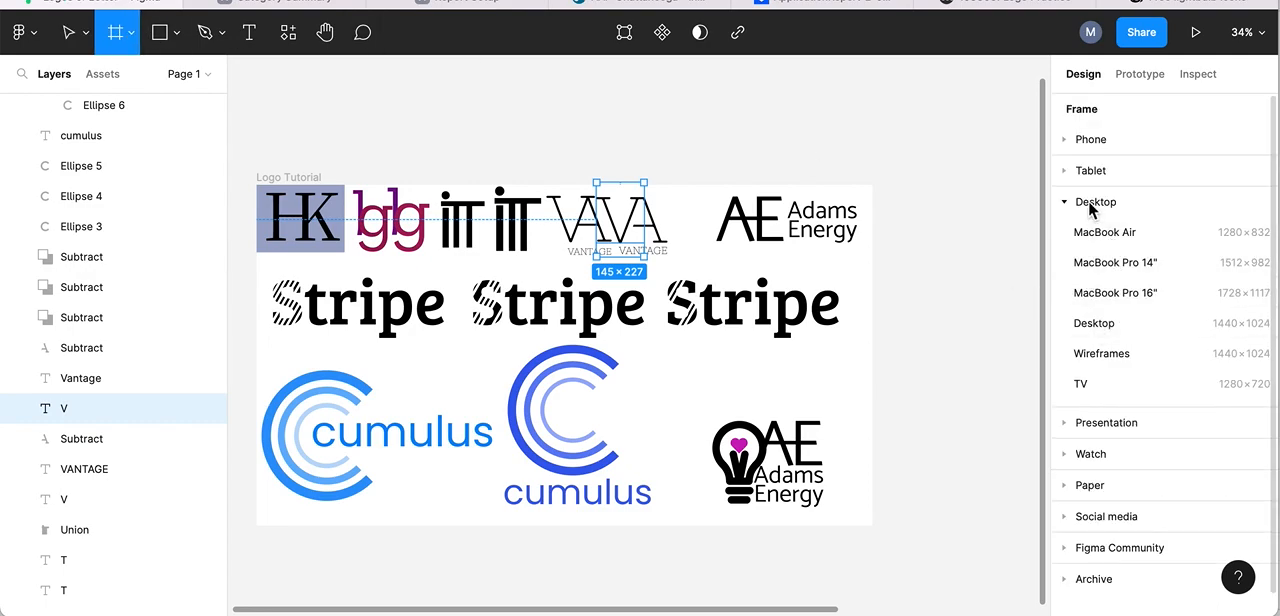
left_click(1065, 202)
left_click(1065, 202)
left_click(1100, 323)
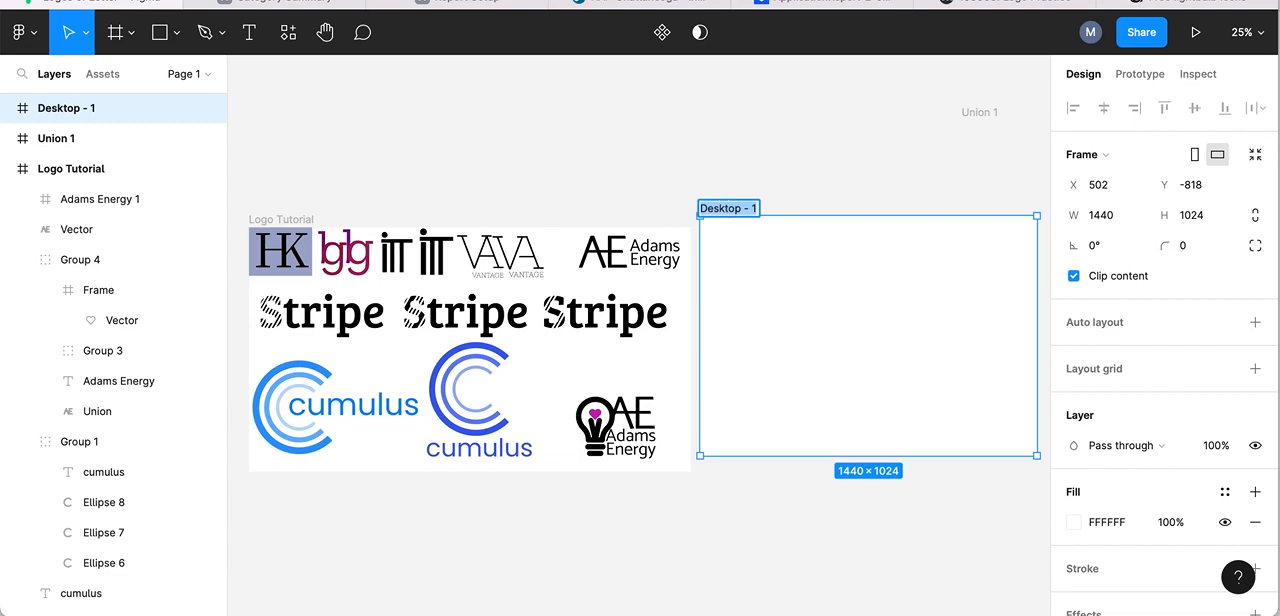
- Rename the new desktop frame to the designer's last name followed by "-emblem-logo"
type("moe")
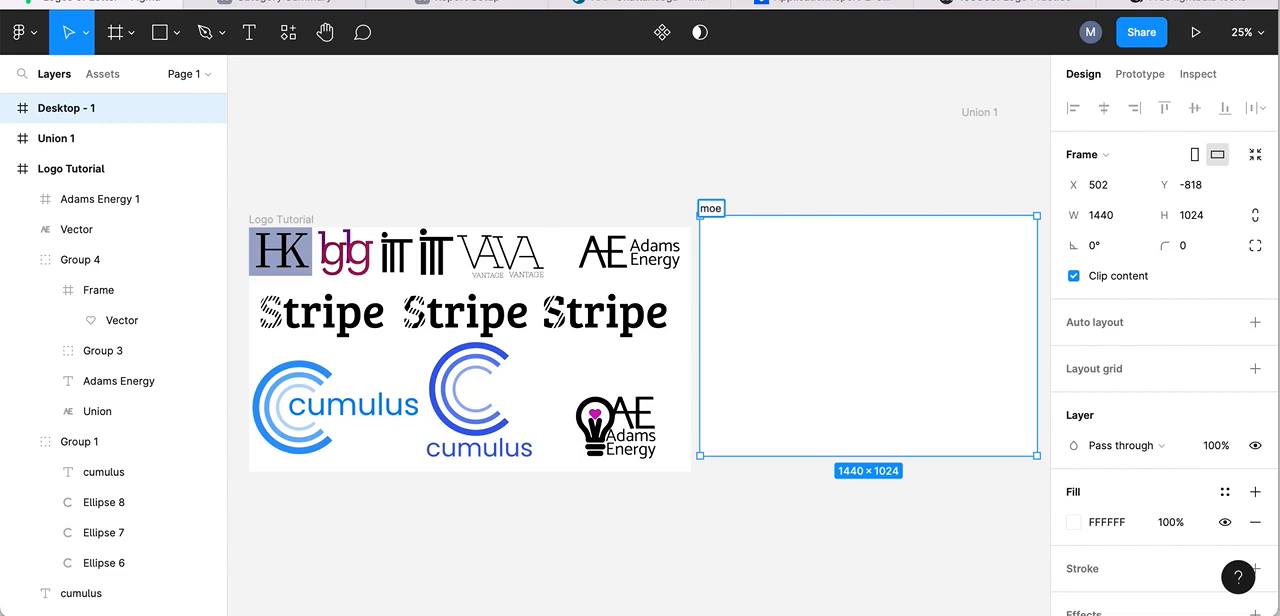
type("-emblem-logo")
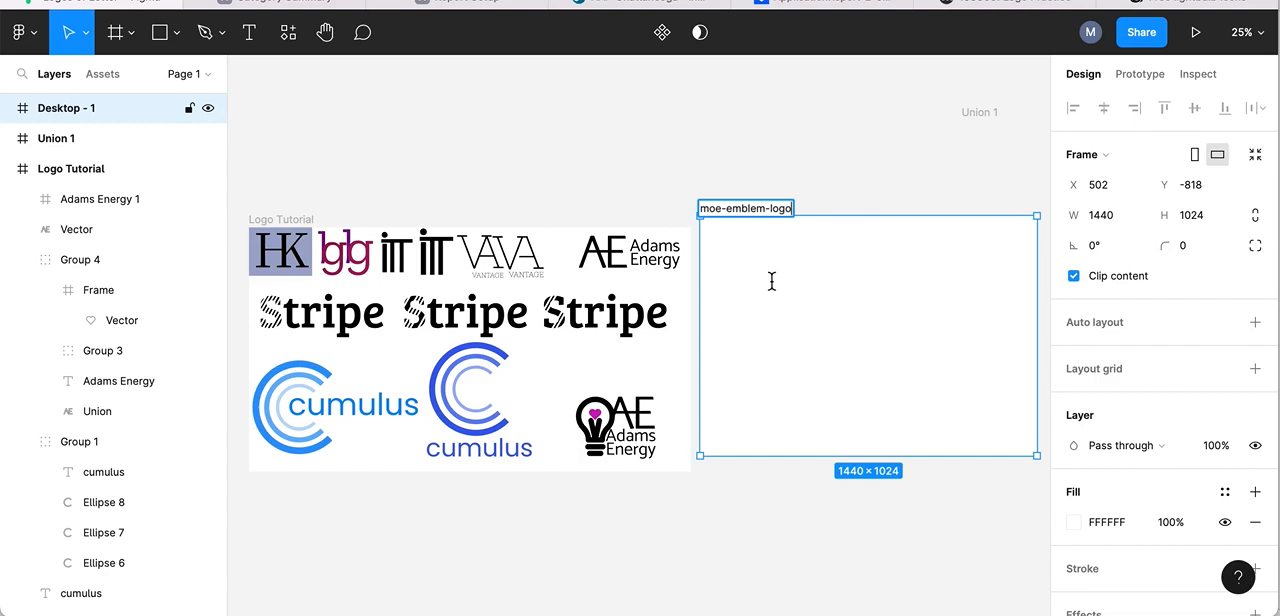
scroll(773, 279, "right", 5)
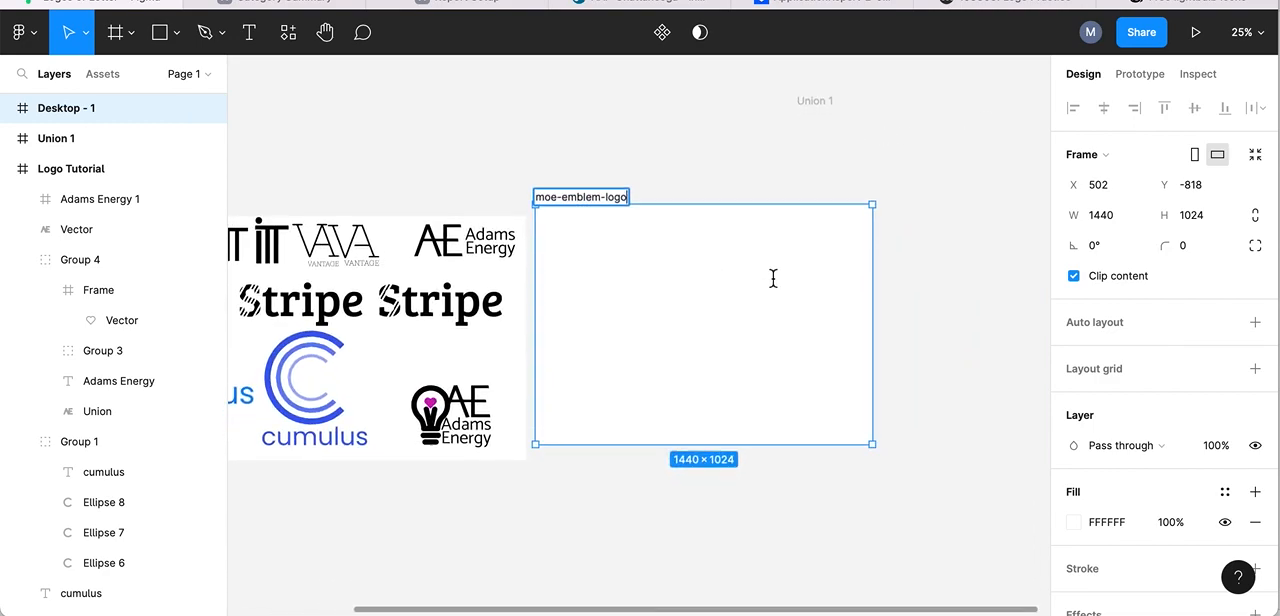
left_click(626, 122)
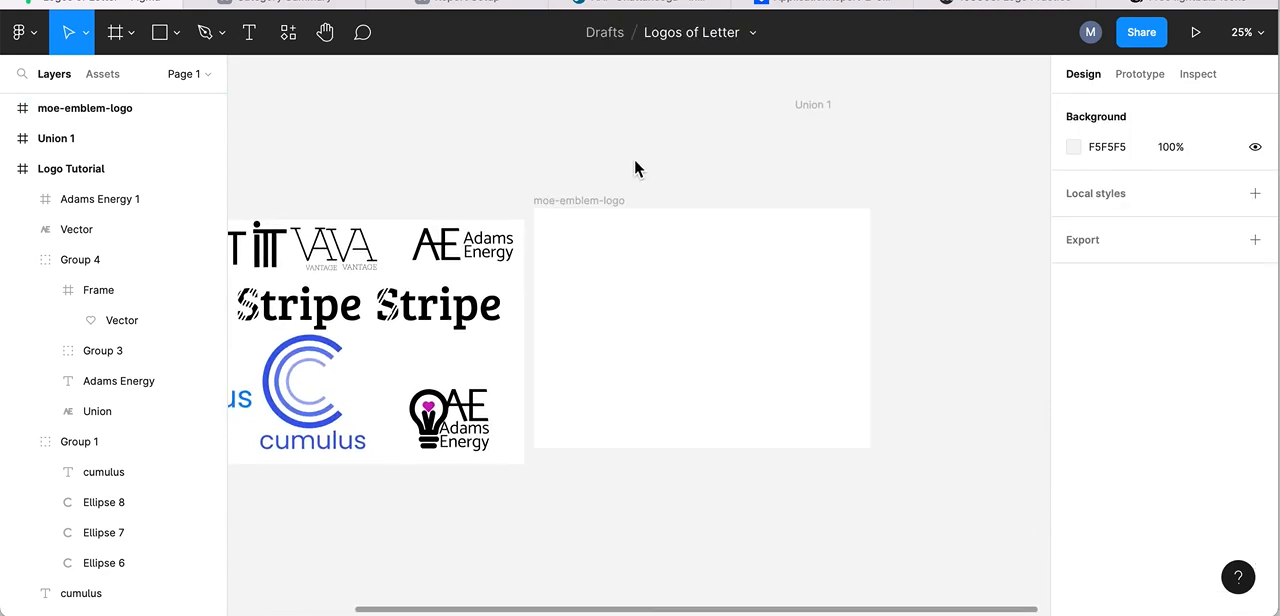
- Examine the AE and Adams Energy logo pieces and the matching SVG attachments in the Logo Practice assignment on Moodle
left_click(430, 250)
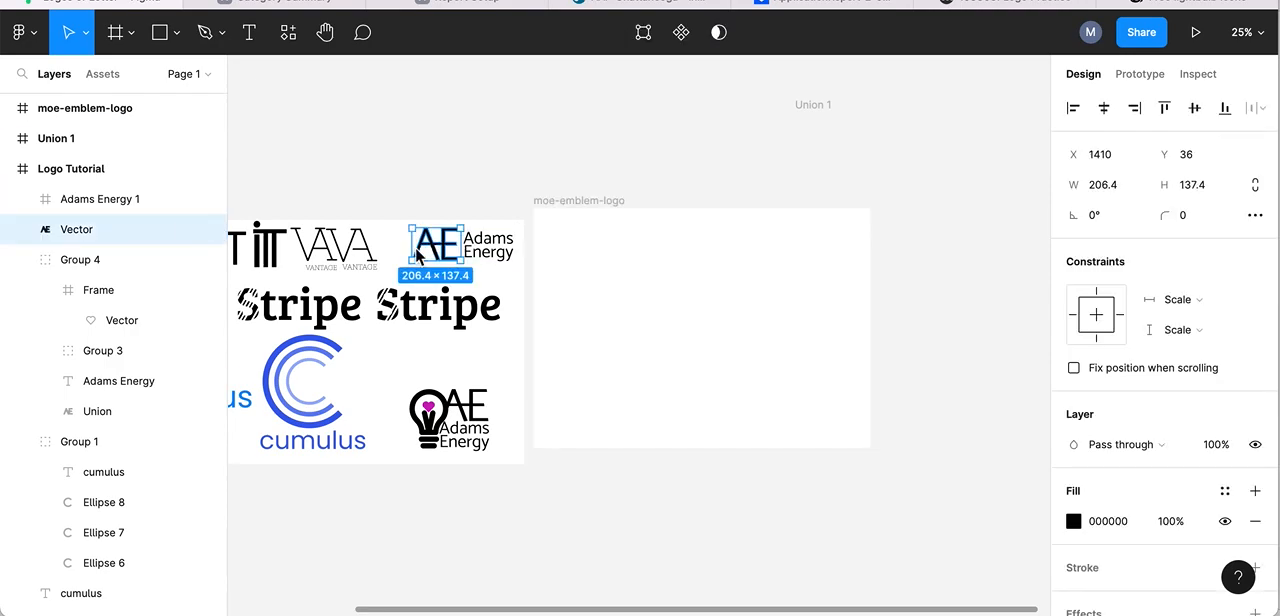
left_click(490, 250)
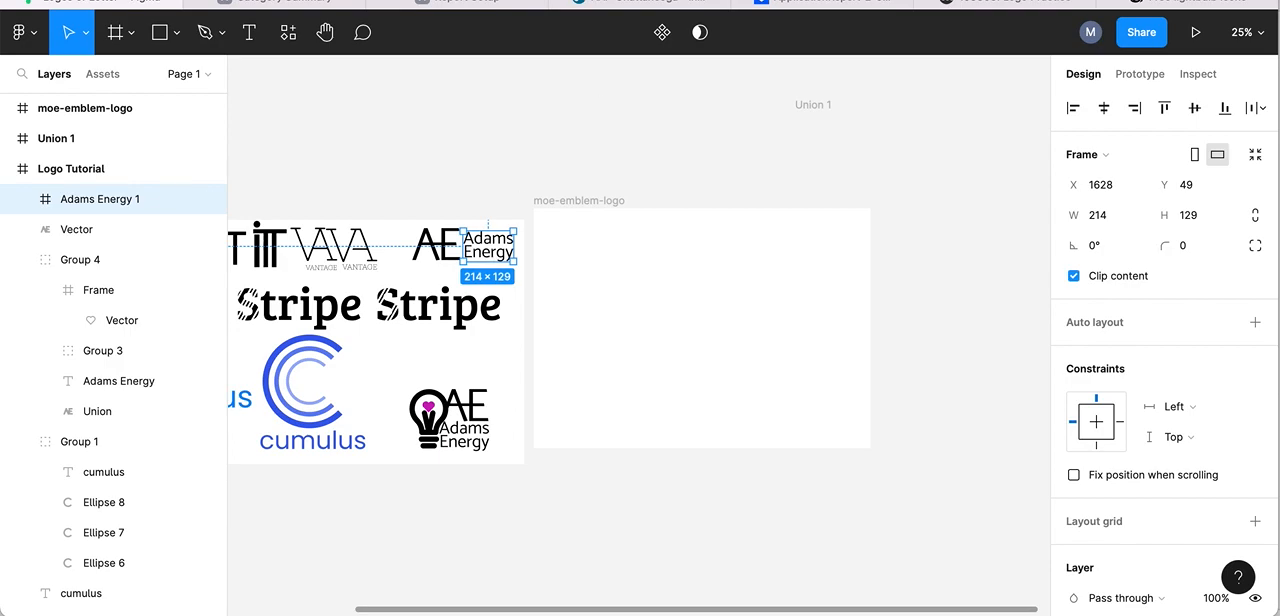
left_click(1013, 5)
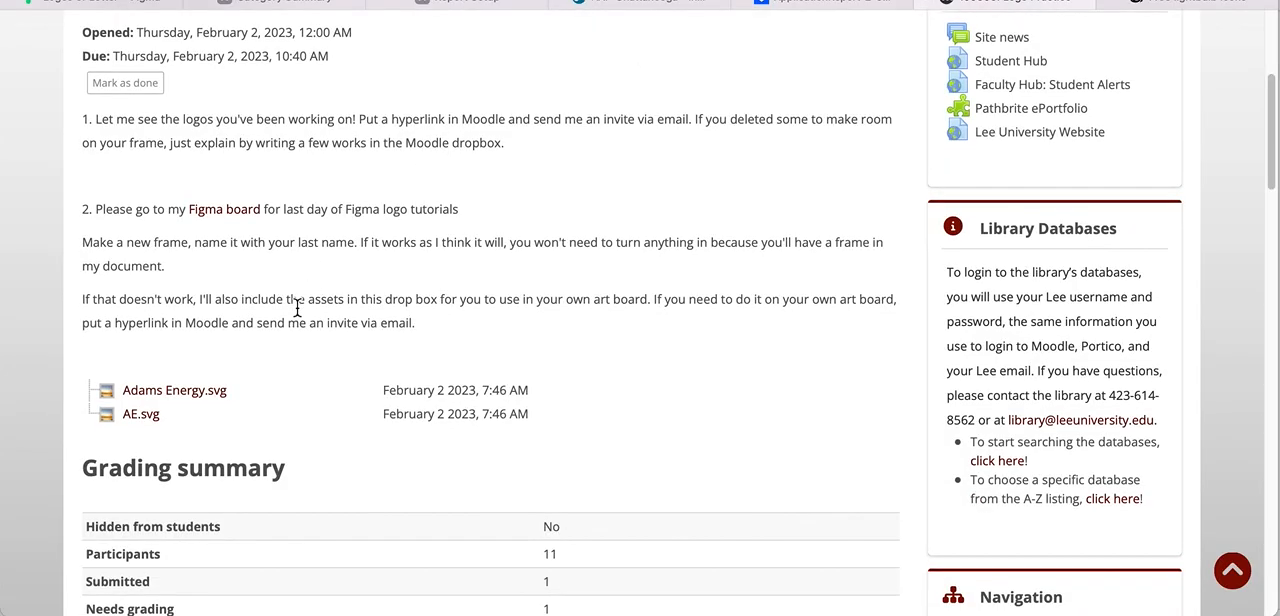
scroll(297, 310, "up", 1)
scroll(296, 314, "up", 1)
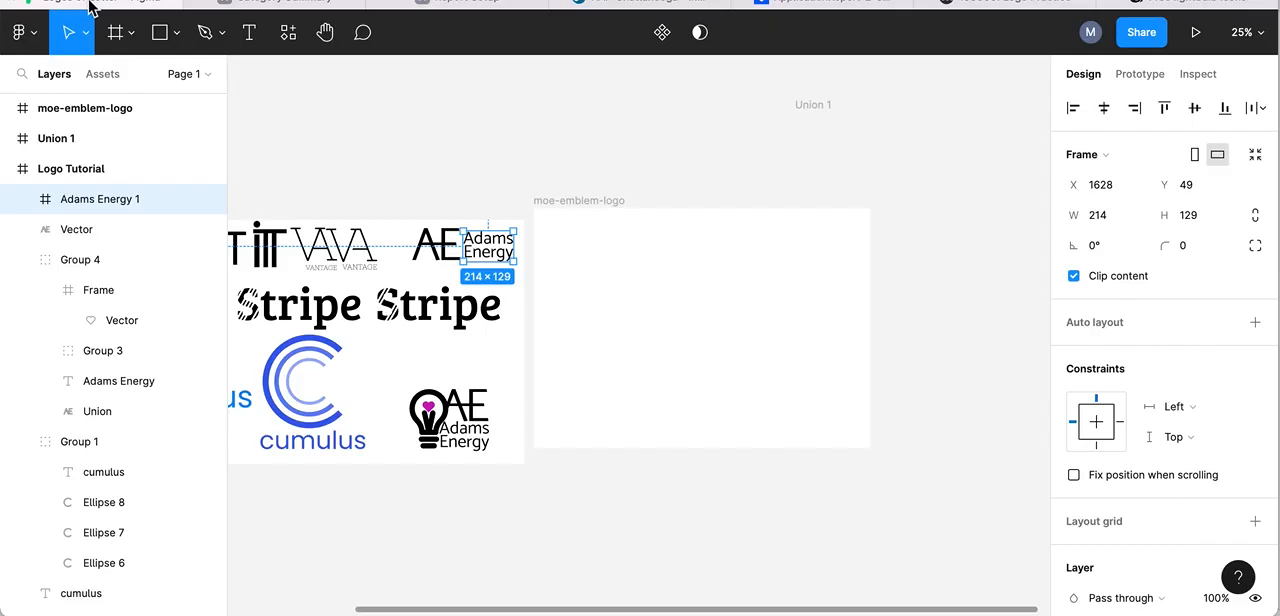
left_click(95, 5)
scroll(644, 248, "right", 3)
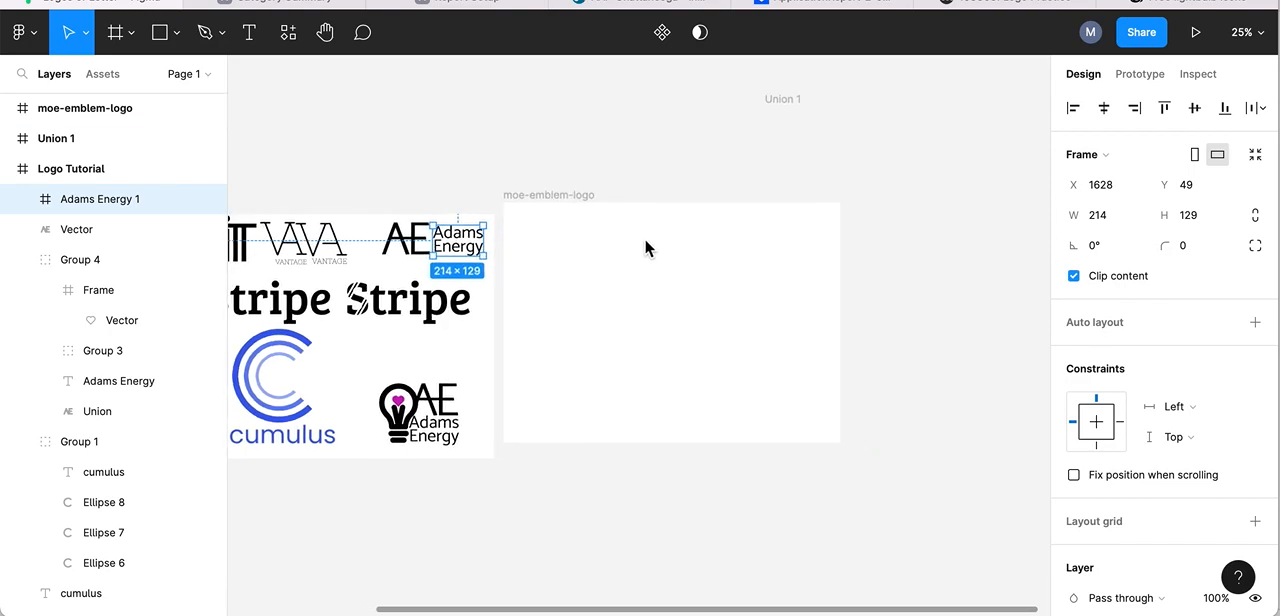
scroll(644, 248, "right", 1)
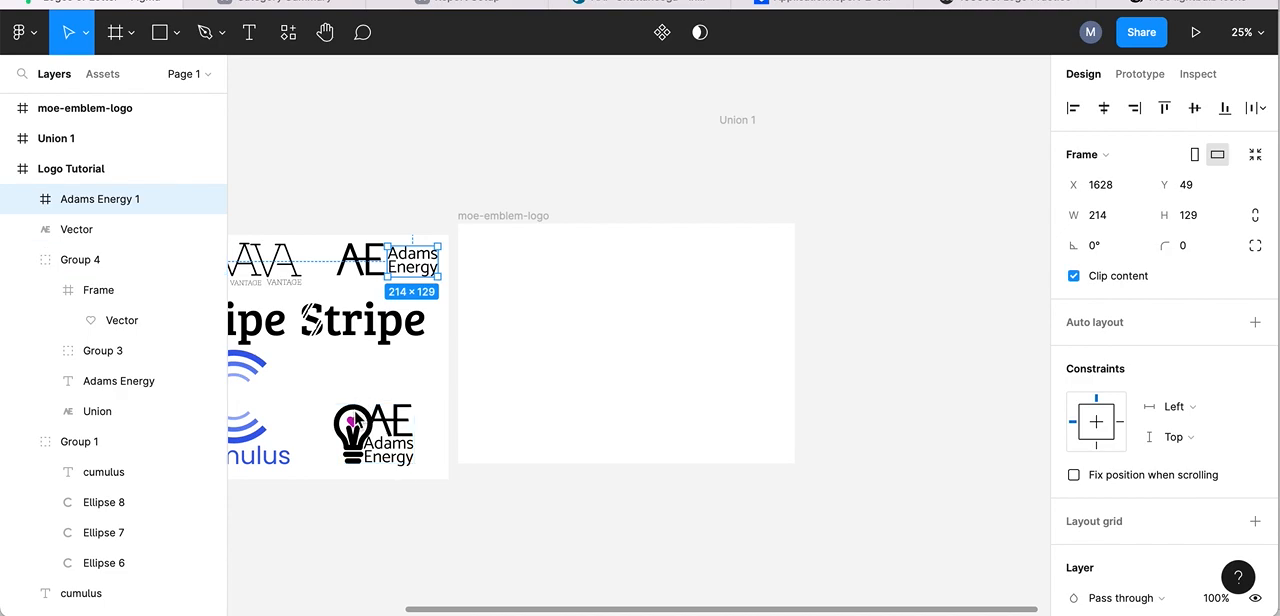
left_click(1090, 32)
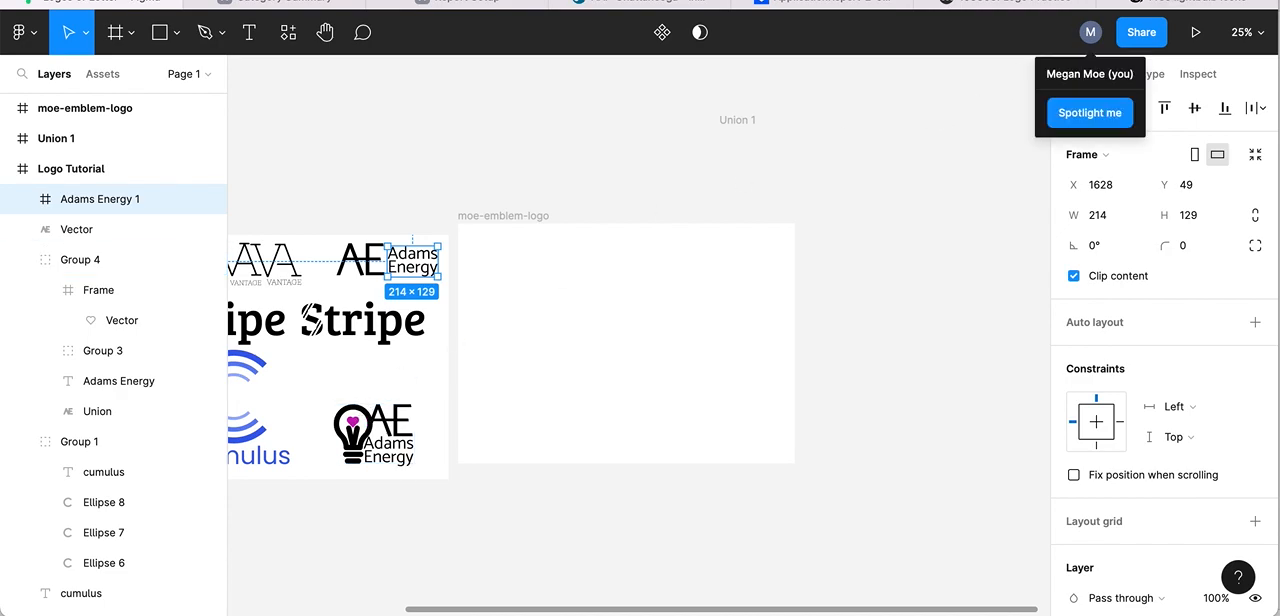
- Switch to Iconfinder and search the free icons for "lightbulb"
left_click(1192, 4)
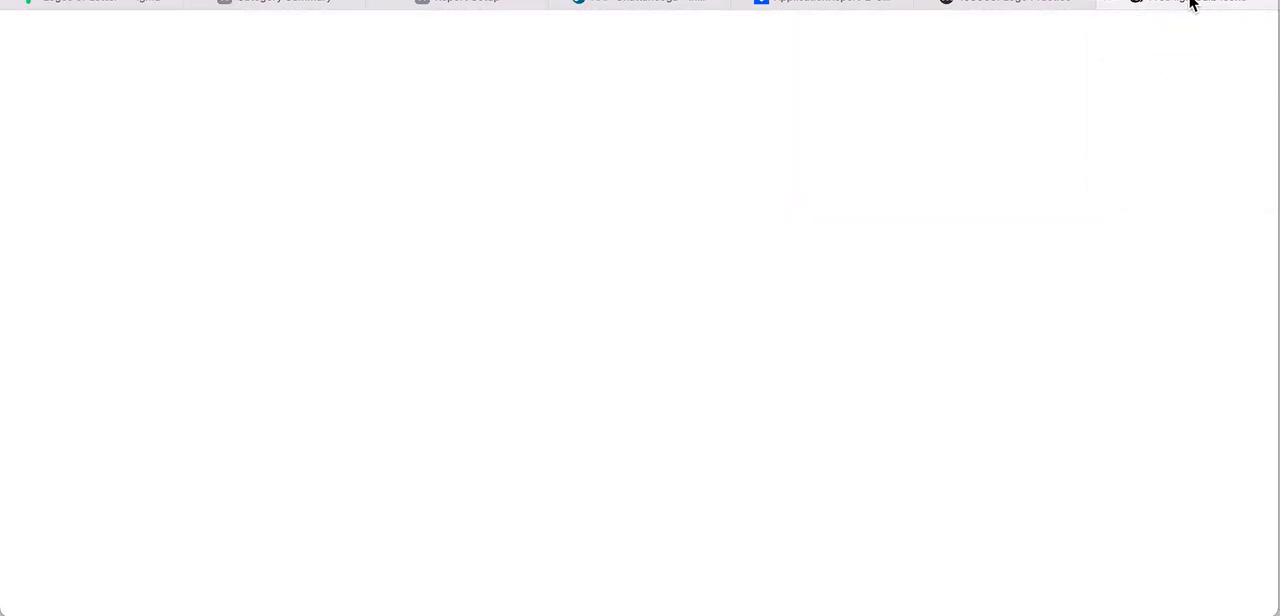
left_click(300, 47)
key("ctrl+a")
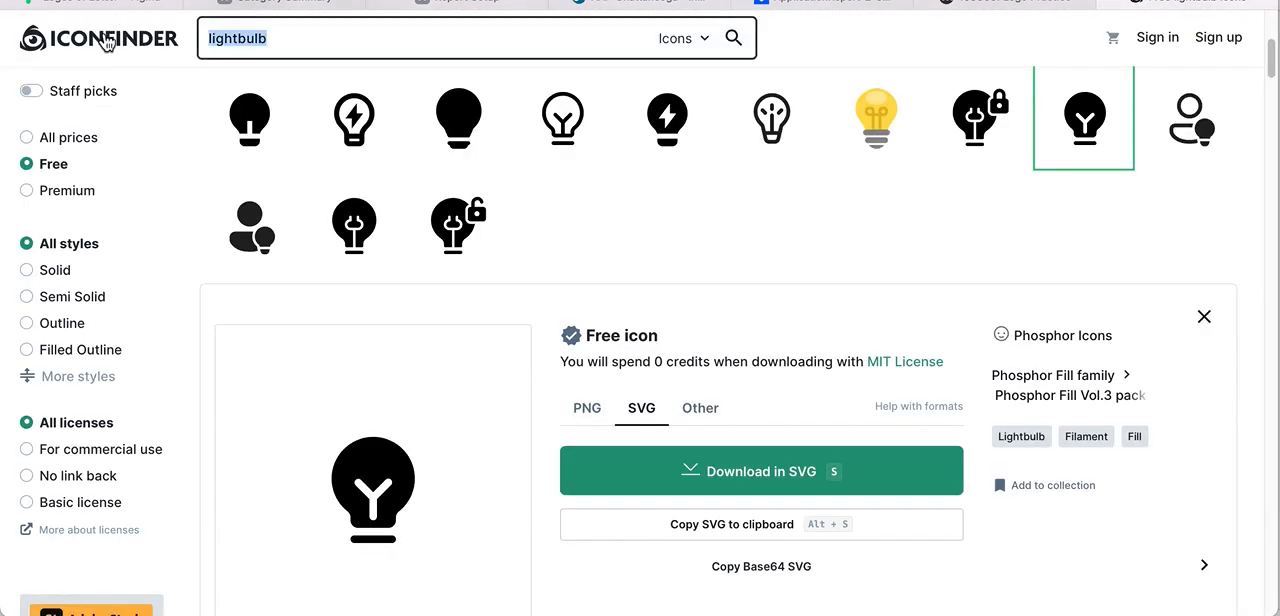
key("BackSpace")
left_click(134, 76)
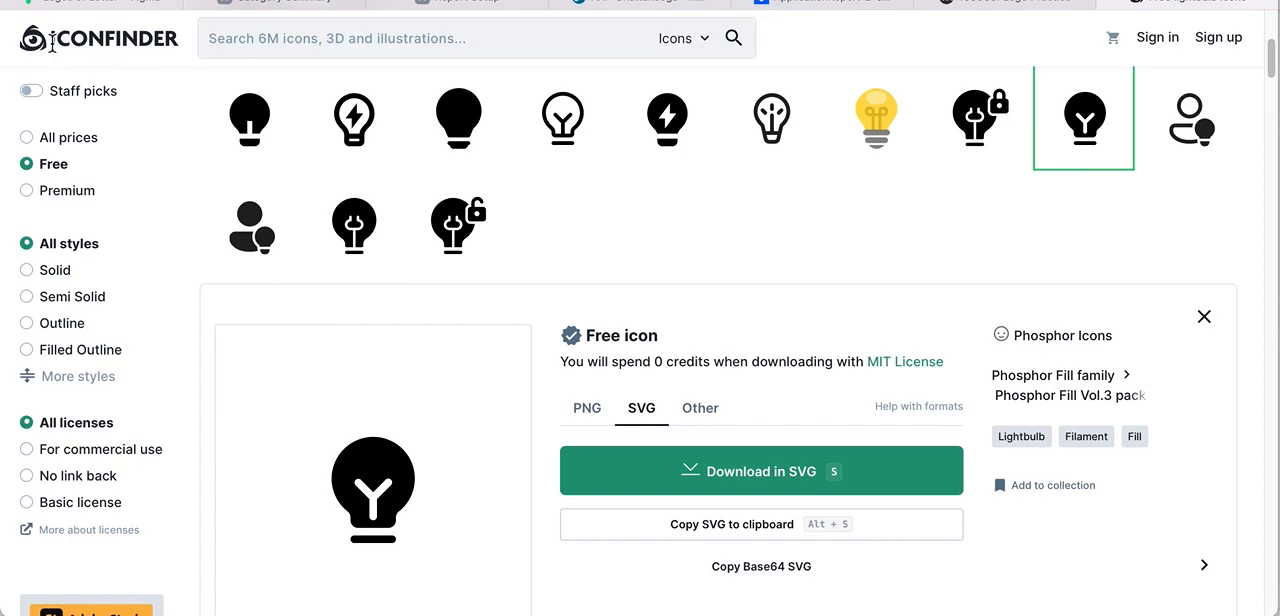
left_click(231, 39)
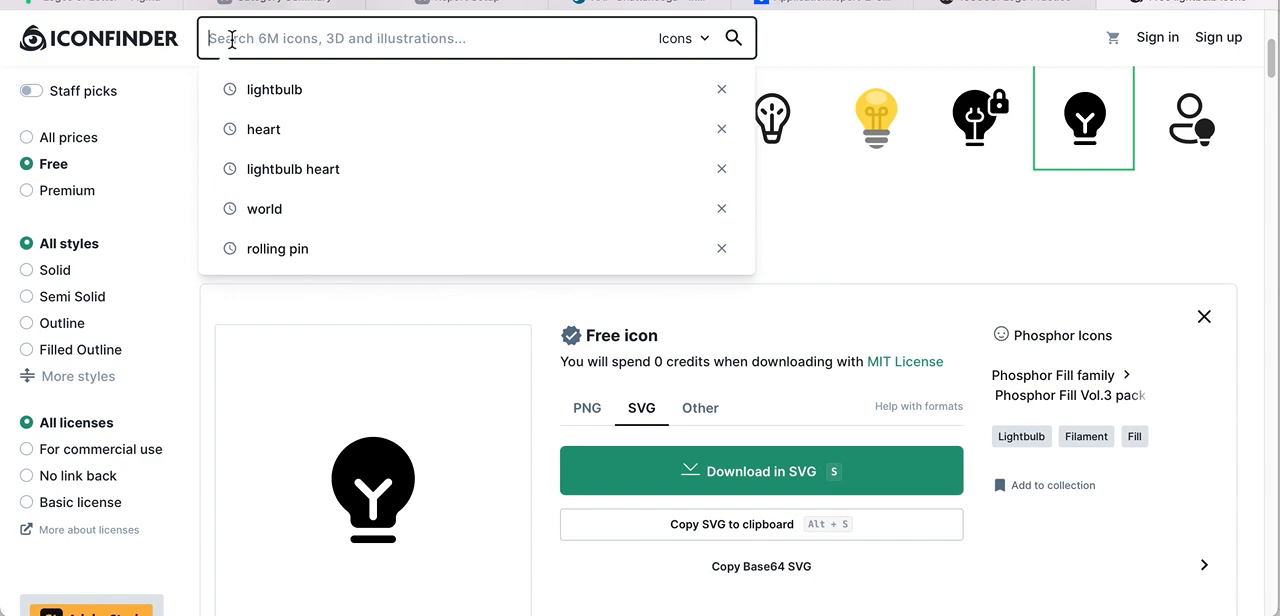
left_click(273, 102)
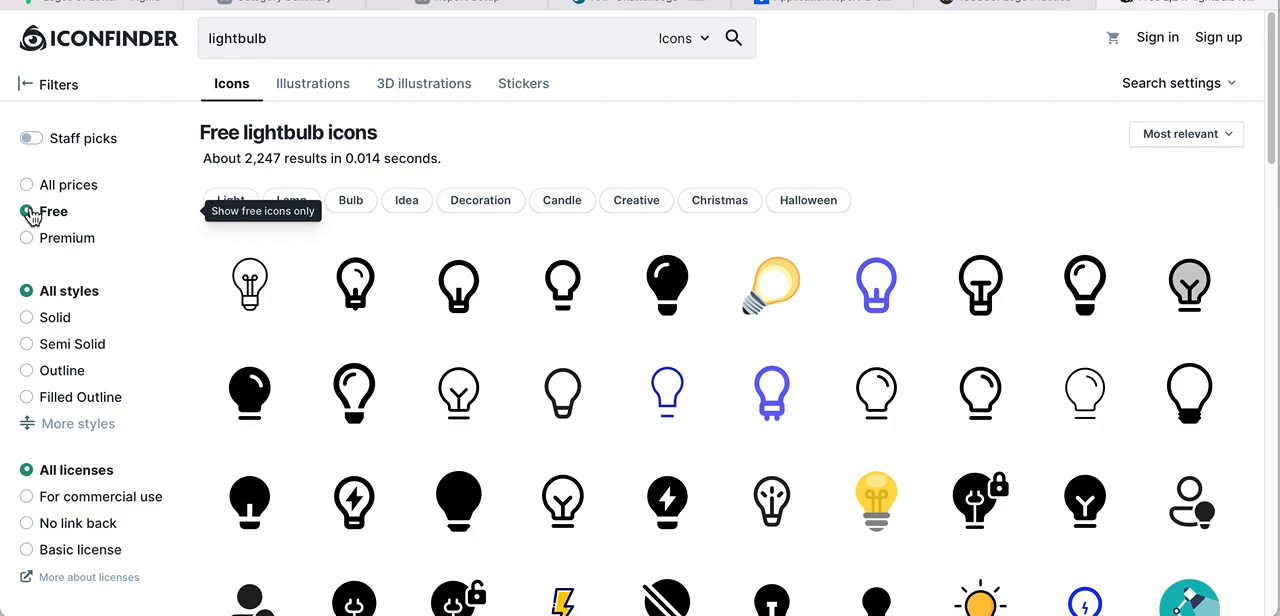
scroll(350, 338, "down", 1)
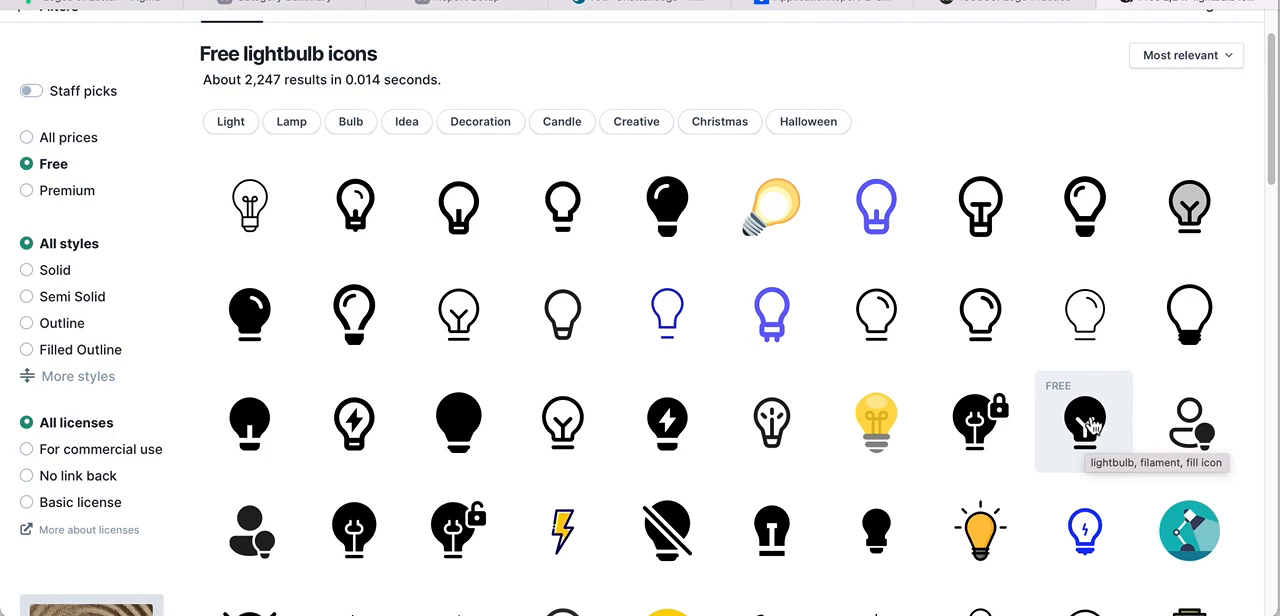
- Copy the solid Phosphor lightbulb icon with the Y-shaped filament to the clipboard as SVG
left_click(1091, 427)
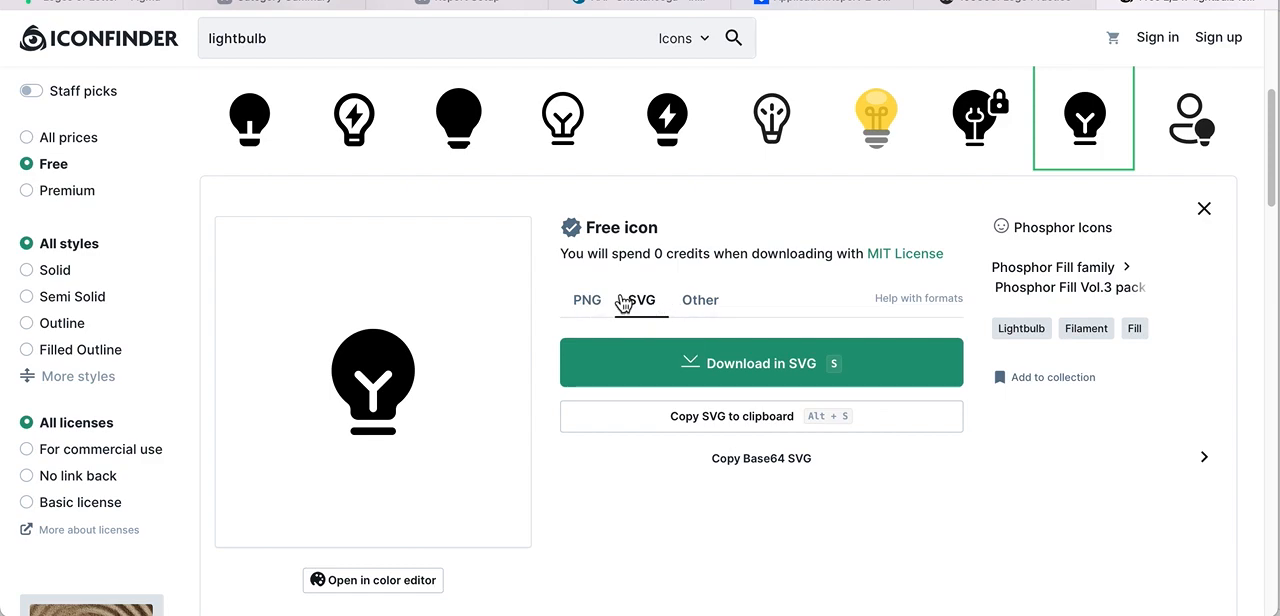
left_click(590, 304)
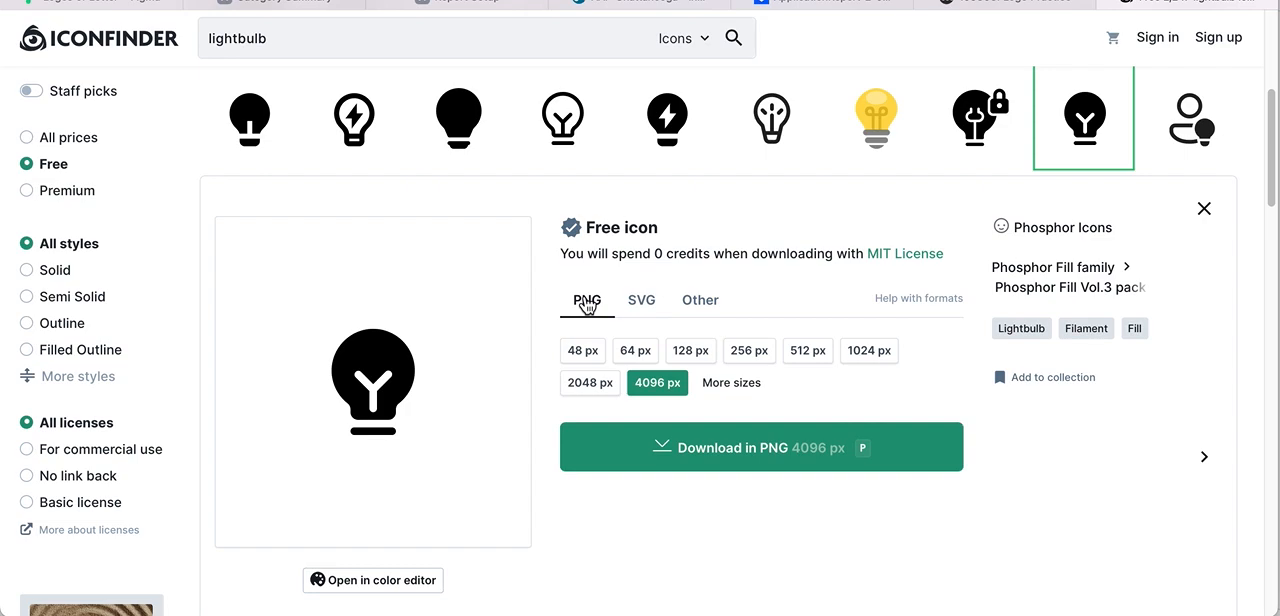
left_click(647, 304)
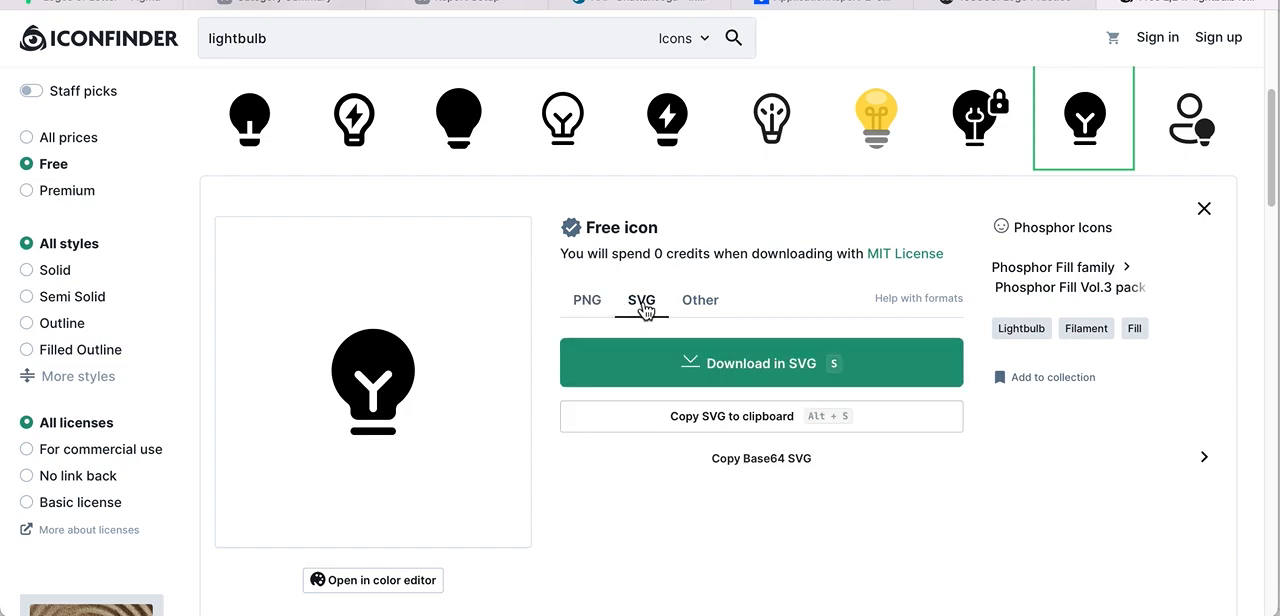
left_click(739, 425)
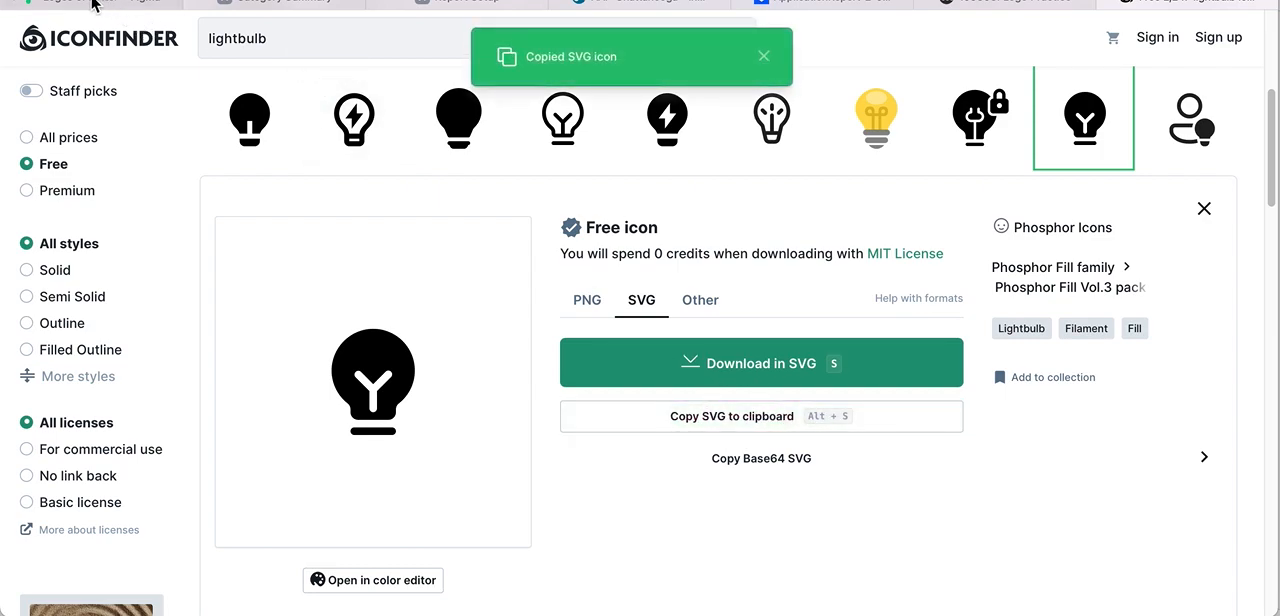
- Switch back to Figma and paste the copied lightbulb SVG into the empty emblem logo frame
left_click(93, 3)
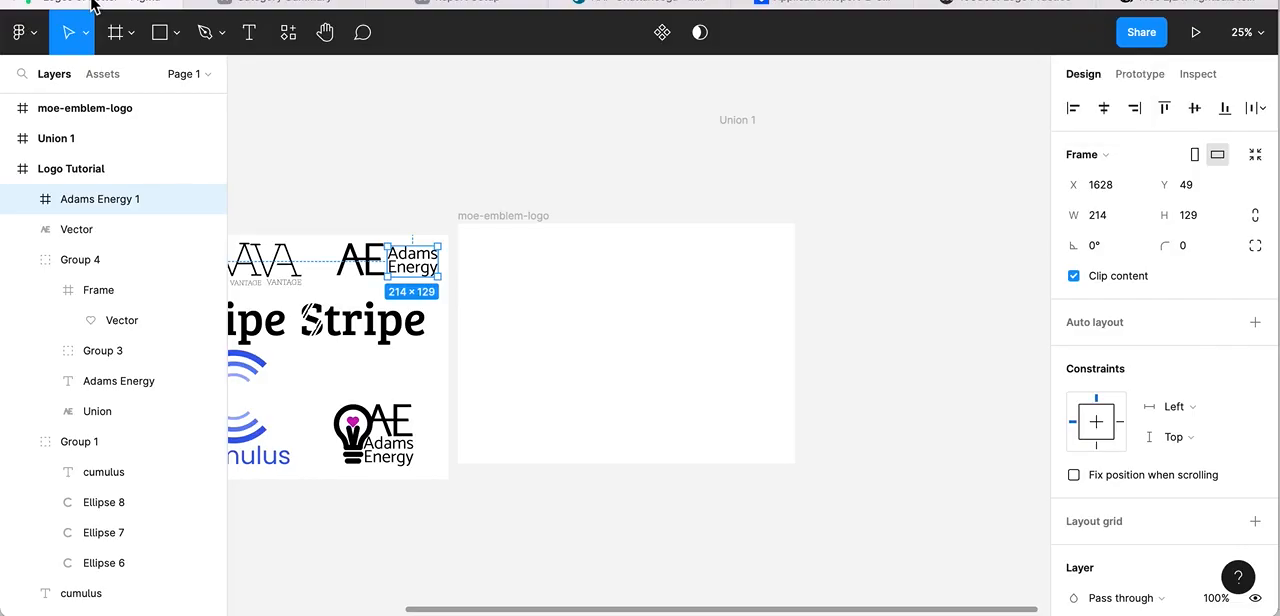
left_click(502, 215)
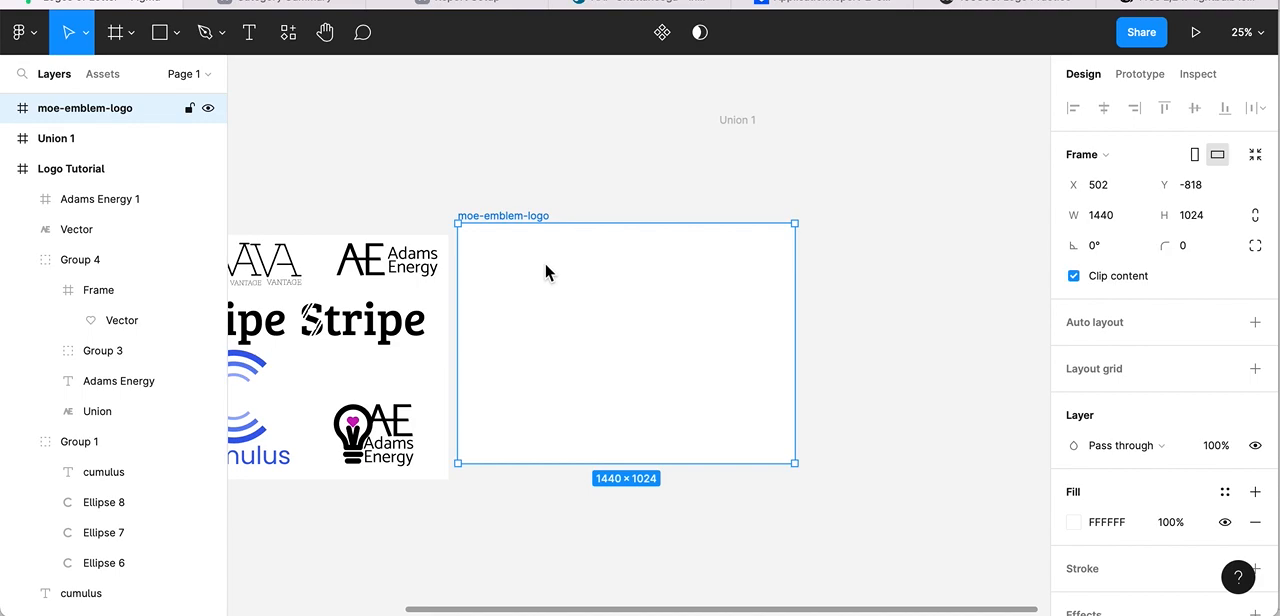
key("ctrl+v")
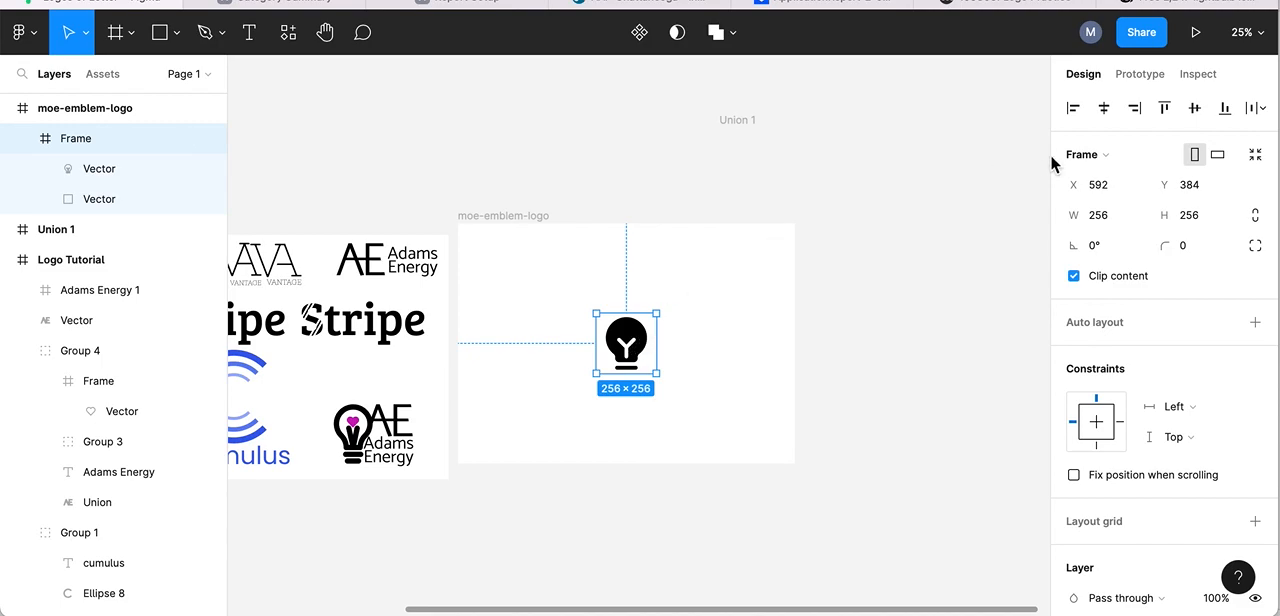
- Open the lightbulb vector inside the pasted icon frame for point editing, viewed at 50% zoom
left_click(1263, 38)
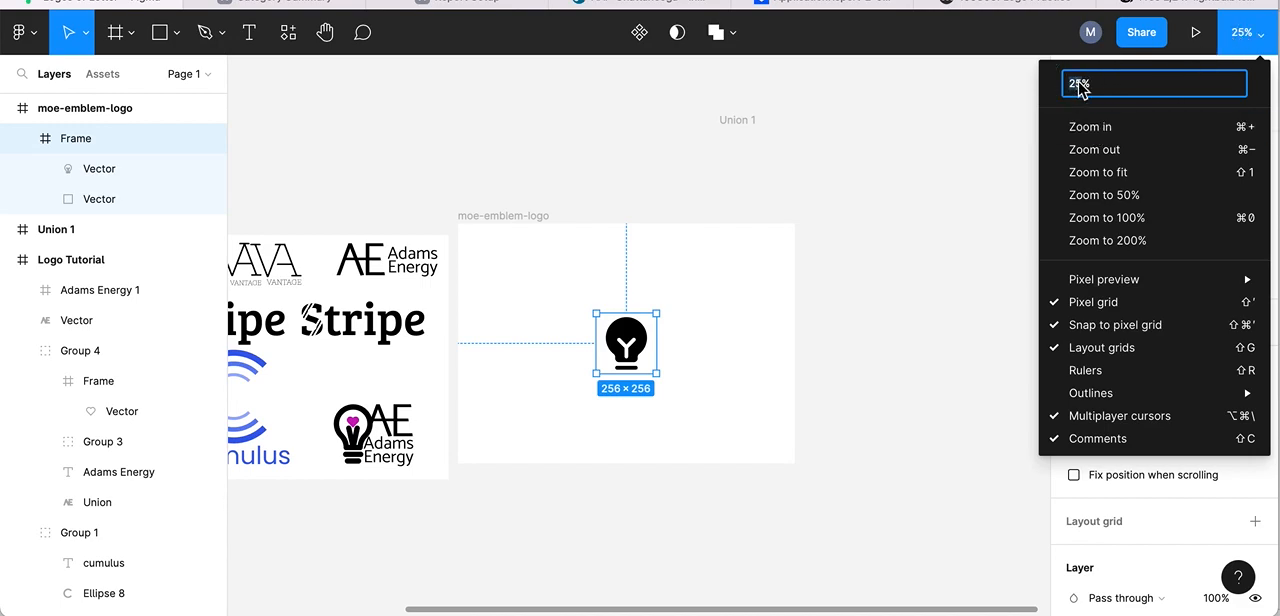
type("50")
key("Return")
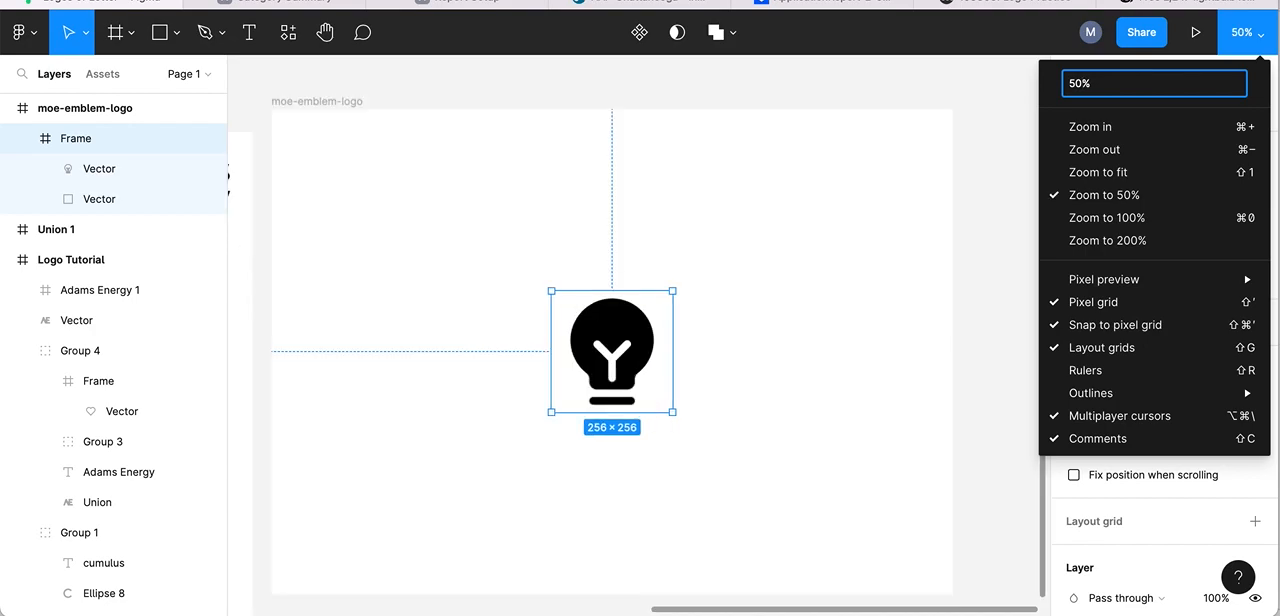
key("Escape")
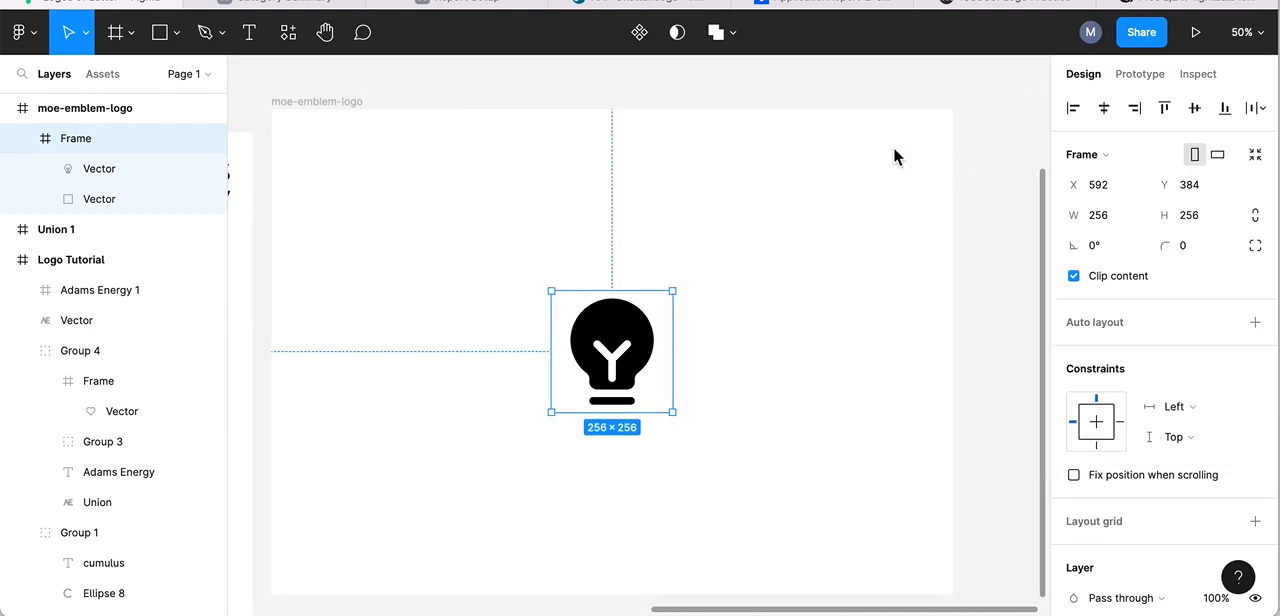
scroll(500, 257, "down", 2)
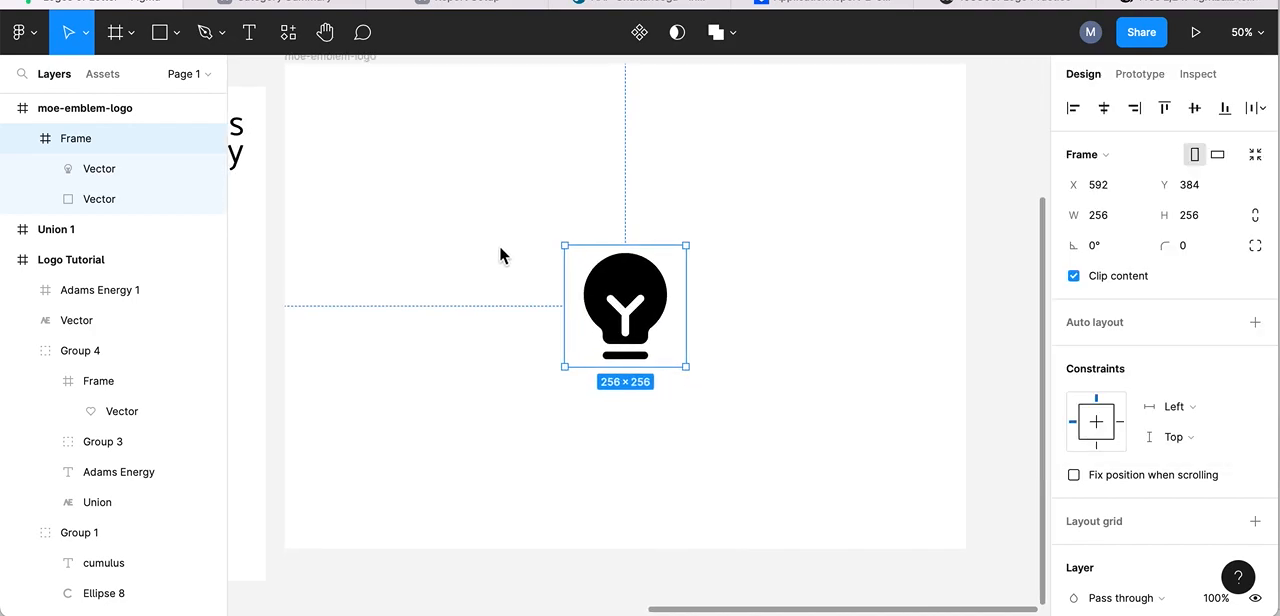
scroll(612, 279, "right", 2)
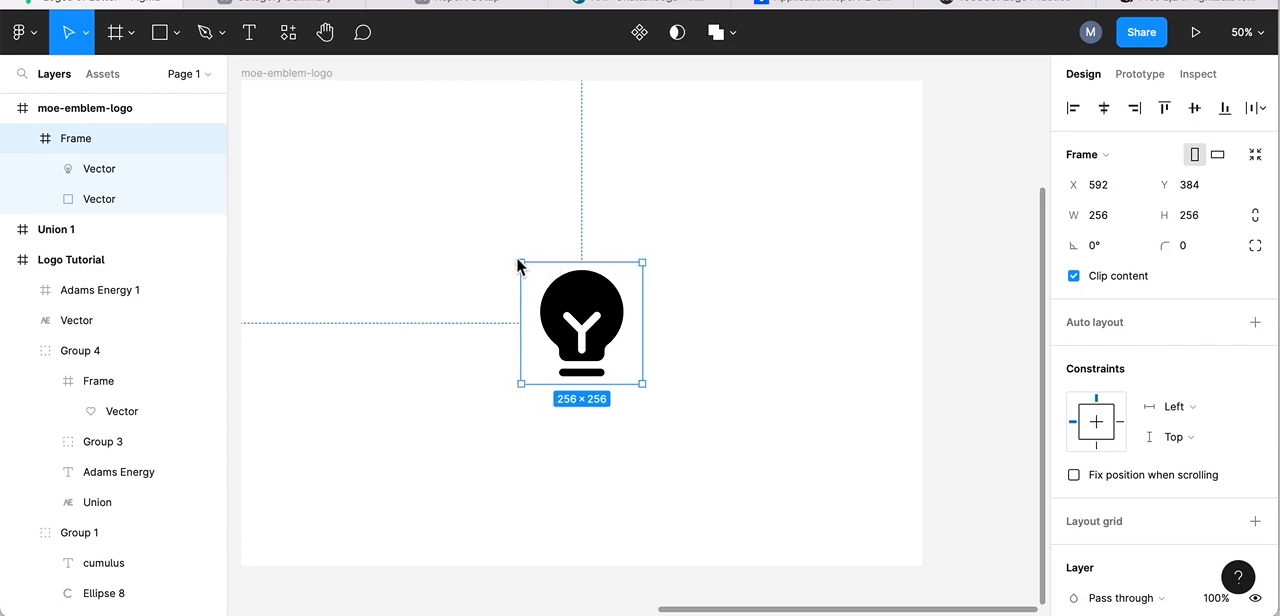
double_click(584, 300)
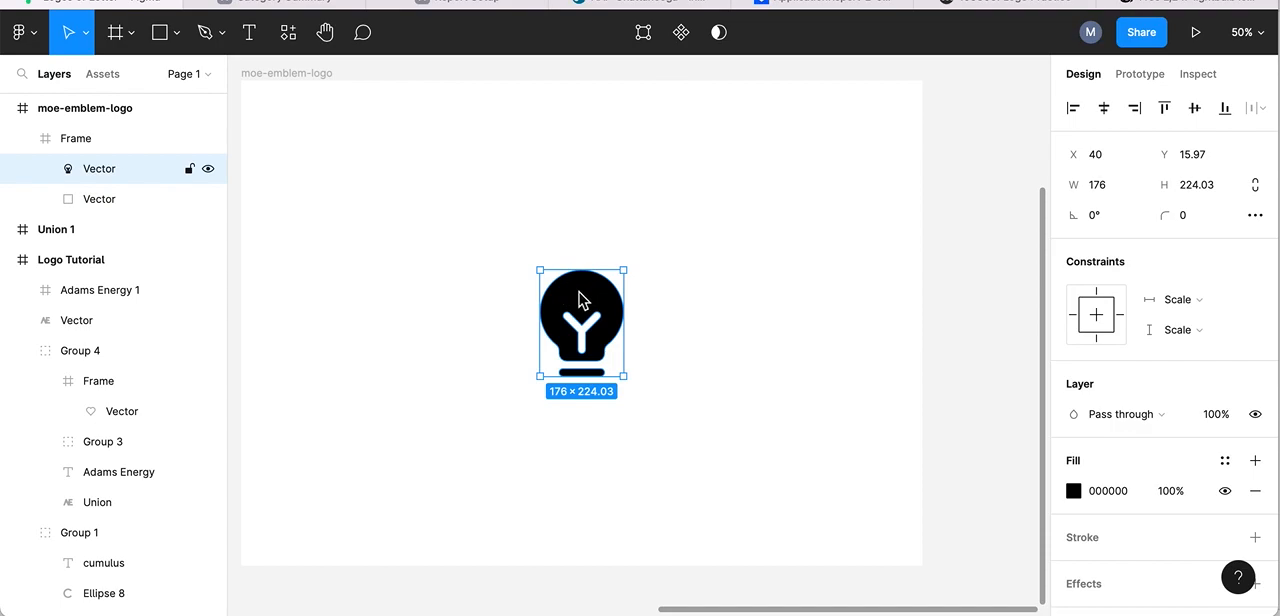
double_click(579, 300)
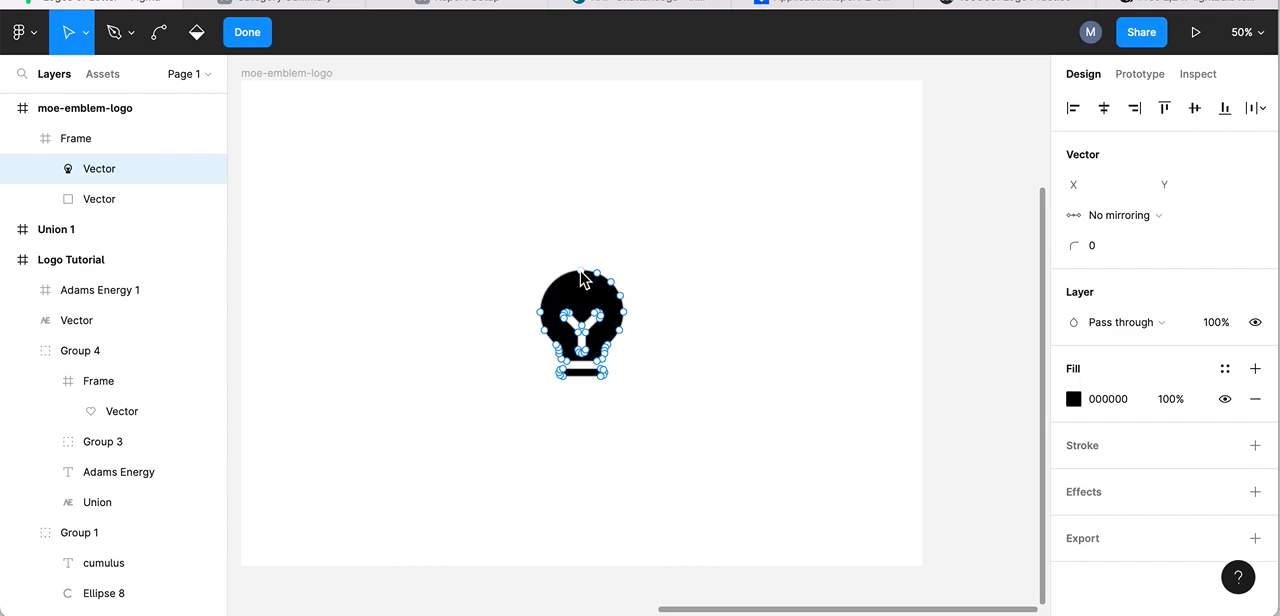
- Undo the shift of the whole bulb shape and pull only its top anchor point to about X 216, Y -195.5
left_click_drag(587, 280, 597, 143)
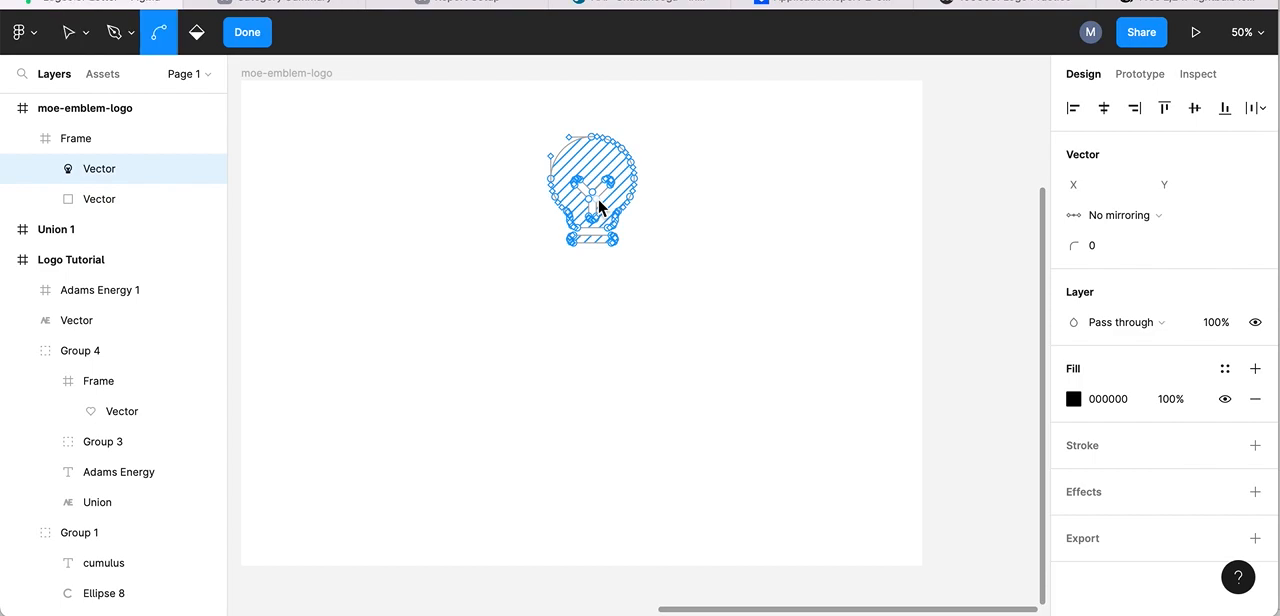
key("ctrl+z")
left_click_drag(582, 271, 632, 172)
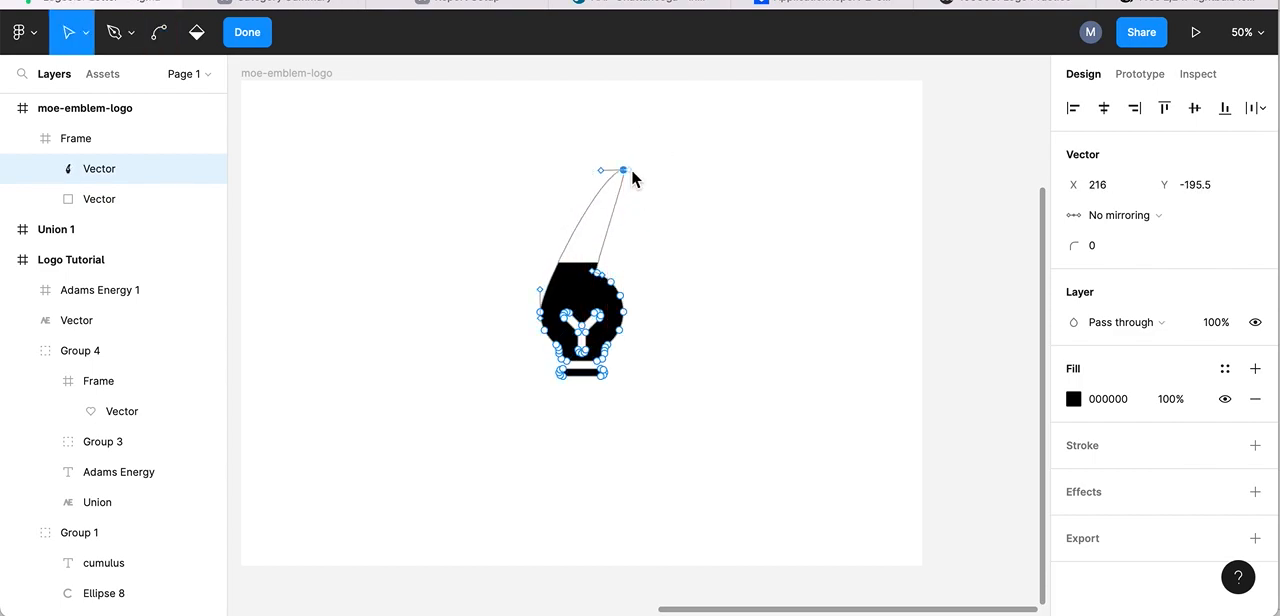
- Try pulling the bulb's right-hand anchor point outward, undo both anchor point edits, and leave vector editing
left_click_drag(622, 312, 679, 316)
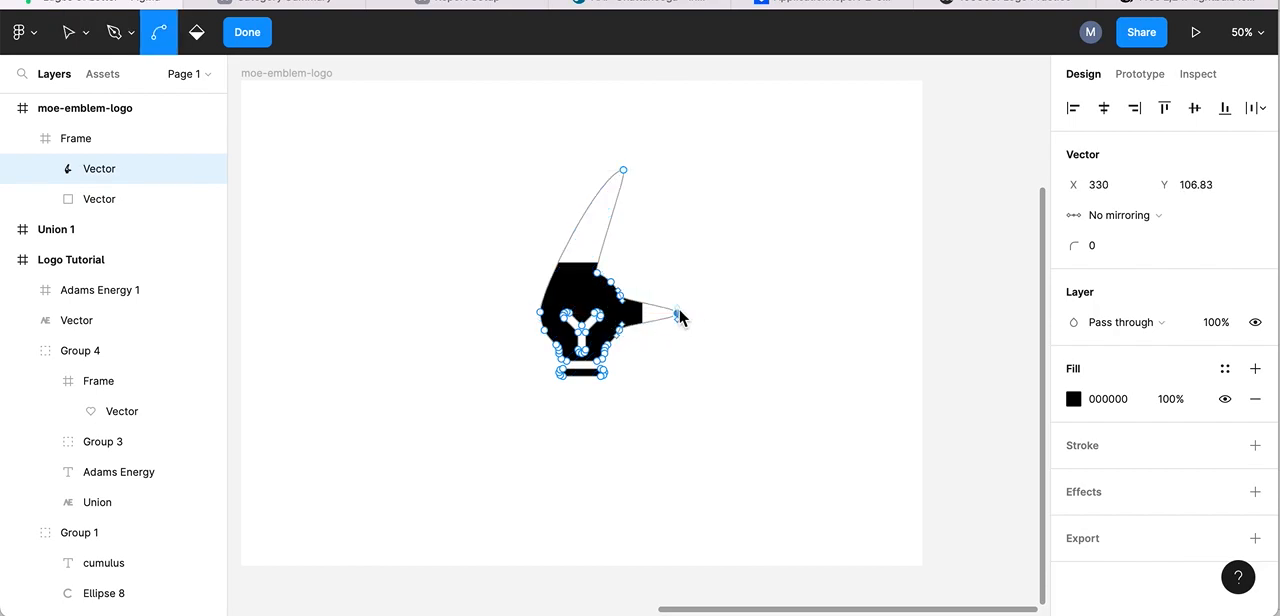
key("super+z")
key("super+z")
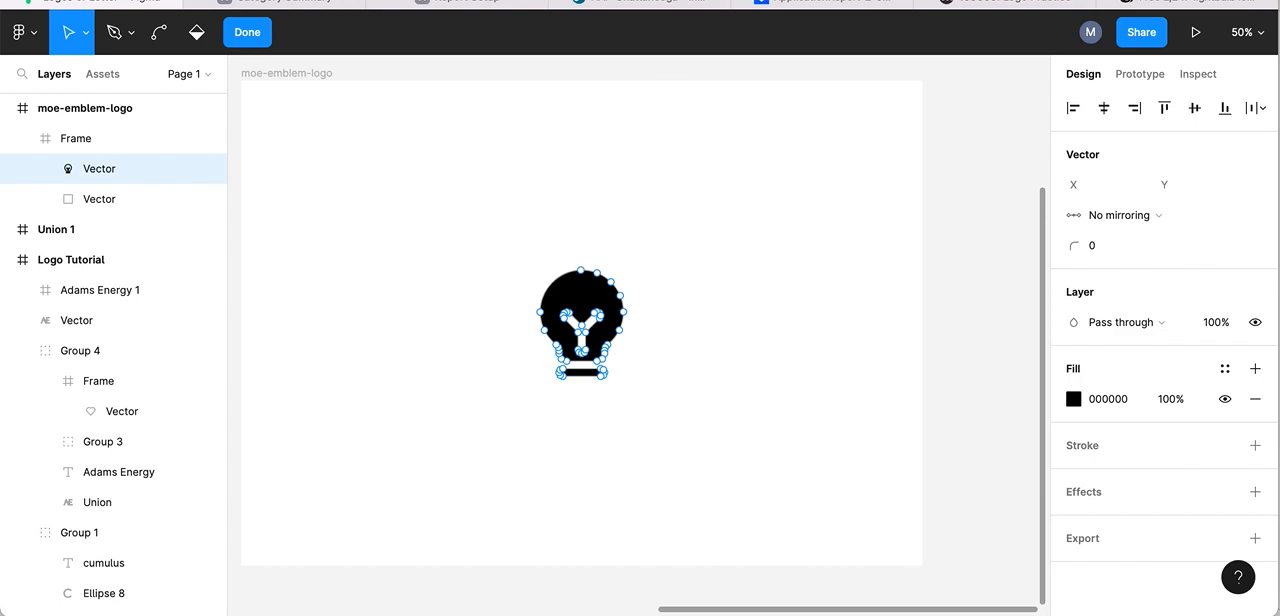
left_click(785, 187)
left_click(794, 138)
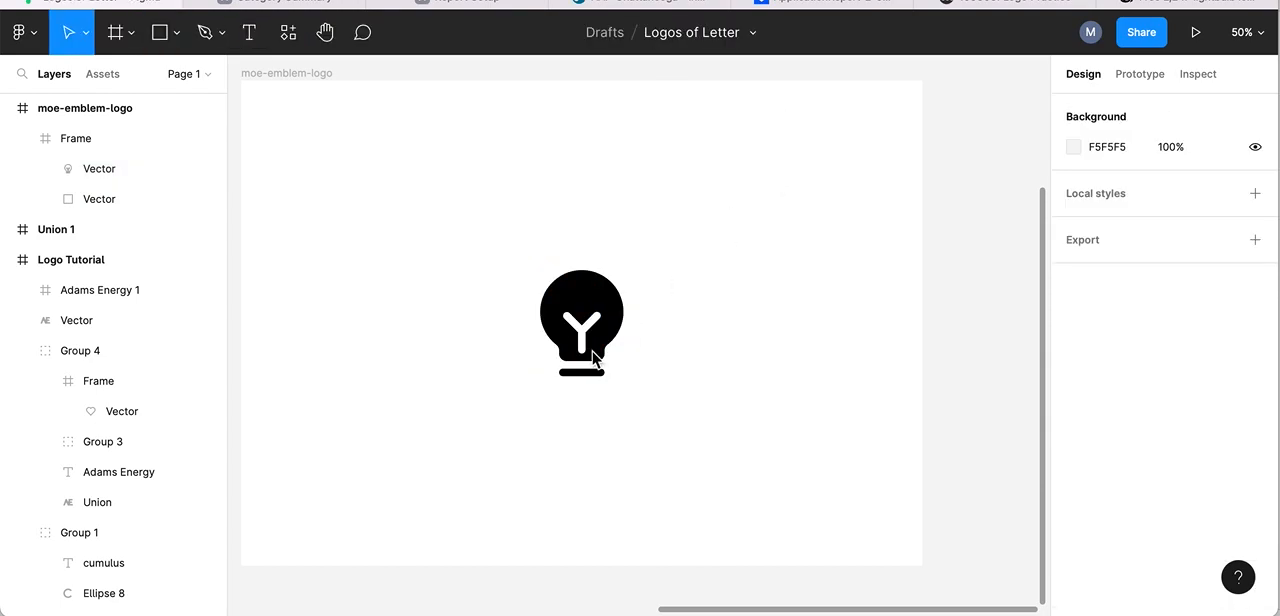
- Select the lightbulb vector in the emblem logo frame and remove its black fill
left_click(581, 290)
left_click(580, 289)
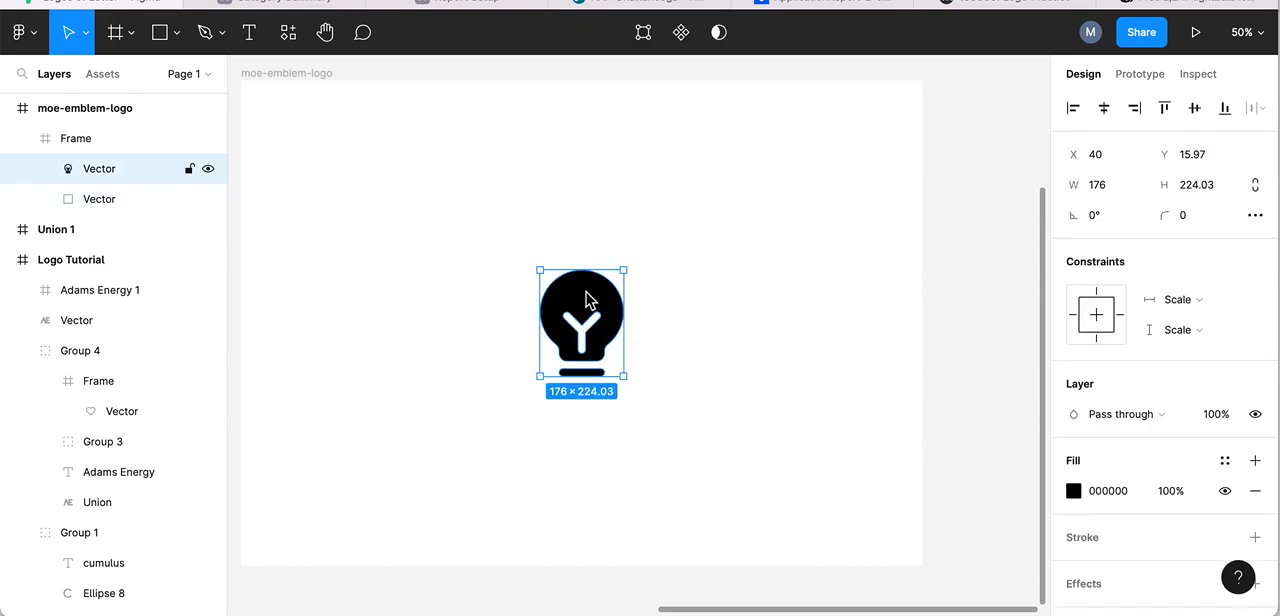
scroll(903, 389, "down", 2)
scroll(903, 389, "right", 2)
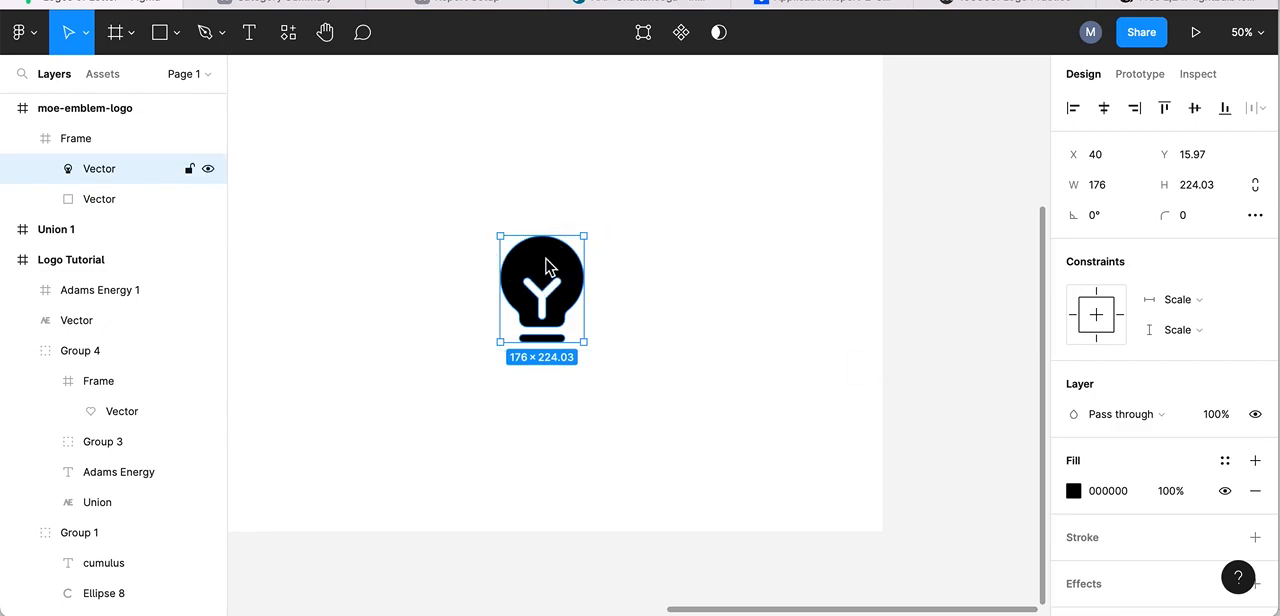
scroll(434, 317, "left", 6)
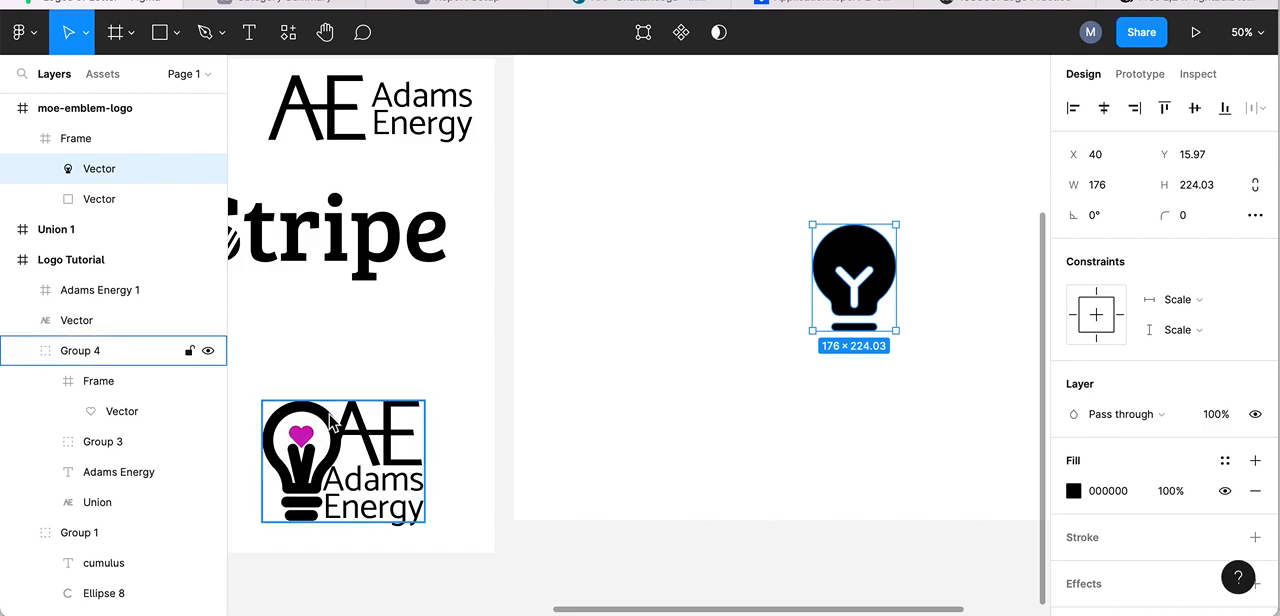
scroll(719, 364, "right", 5)
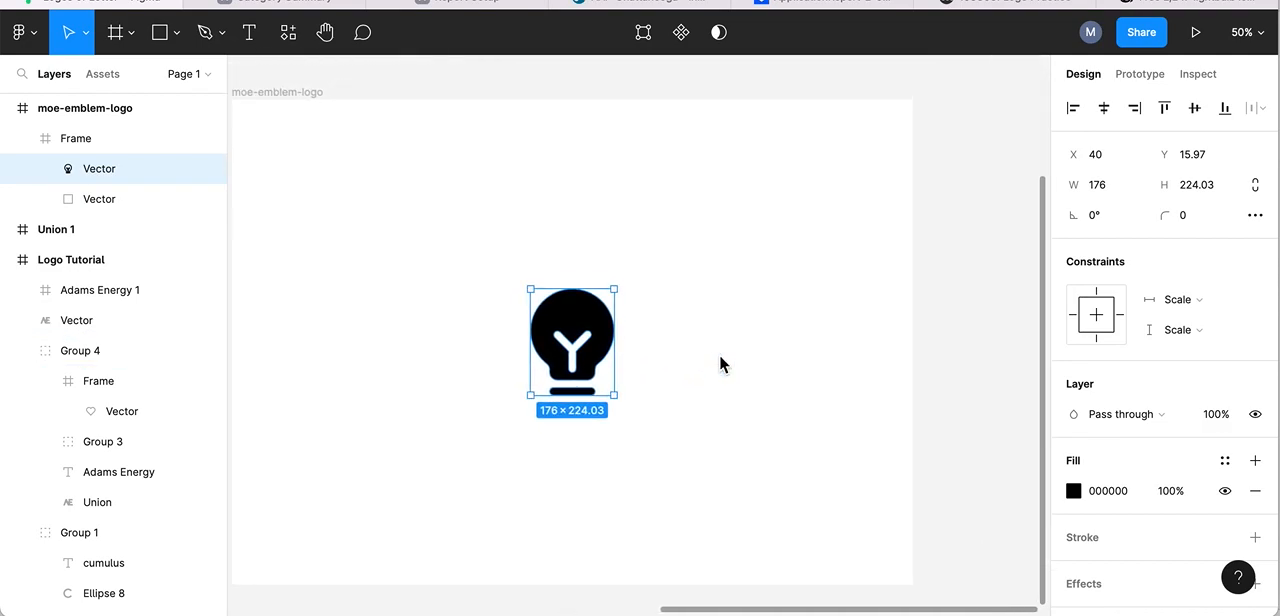
scroll(720, 356, "up", 1)
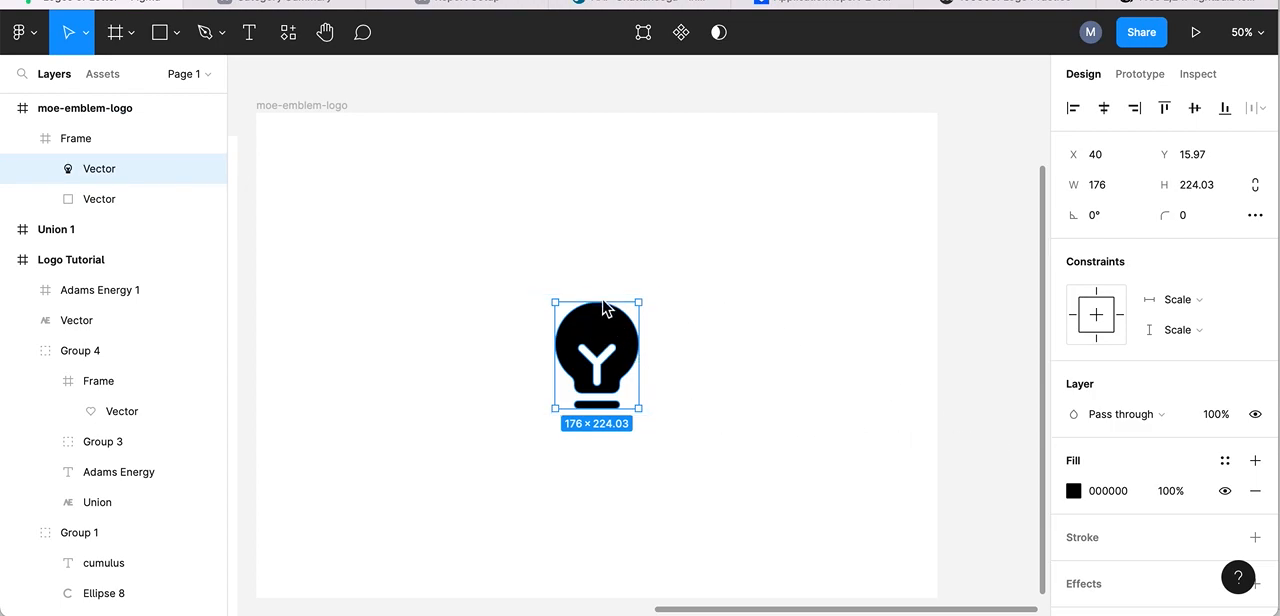
left_click(1255, 491)
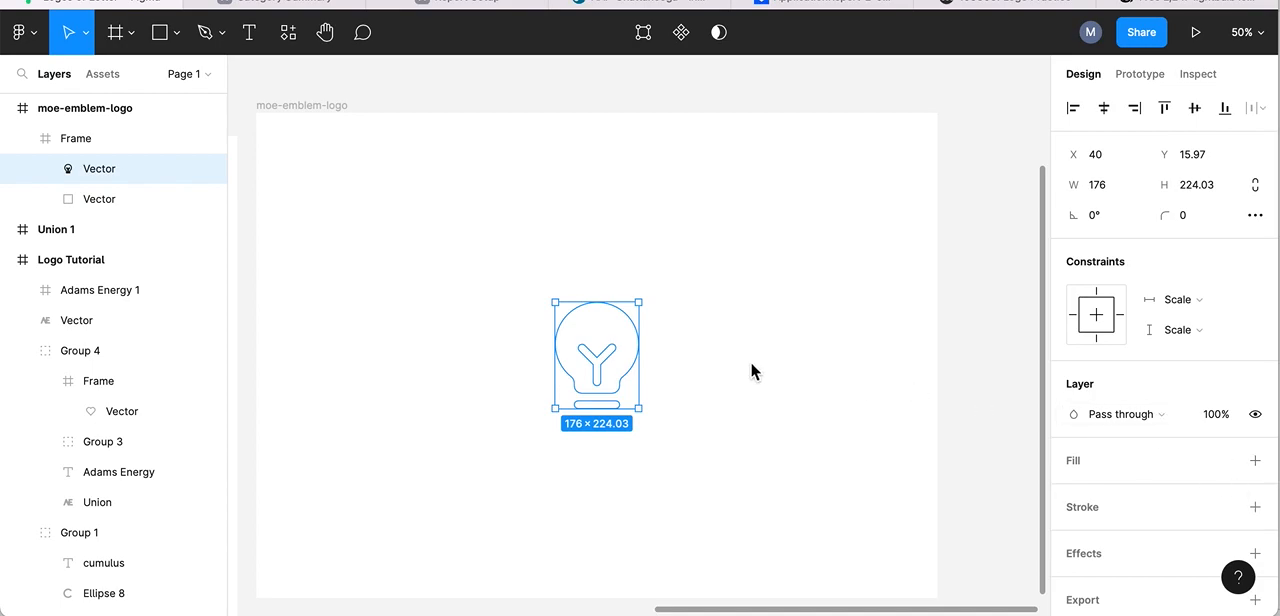
- Give the lightbulb vector a black 000000 inside stroke with a thickness of 8
scroll(978, 405, "down", 3)
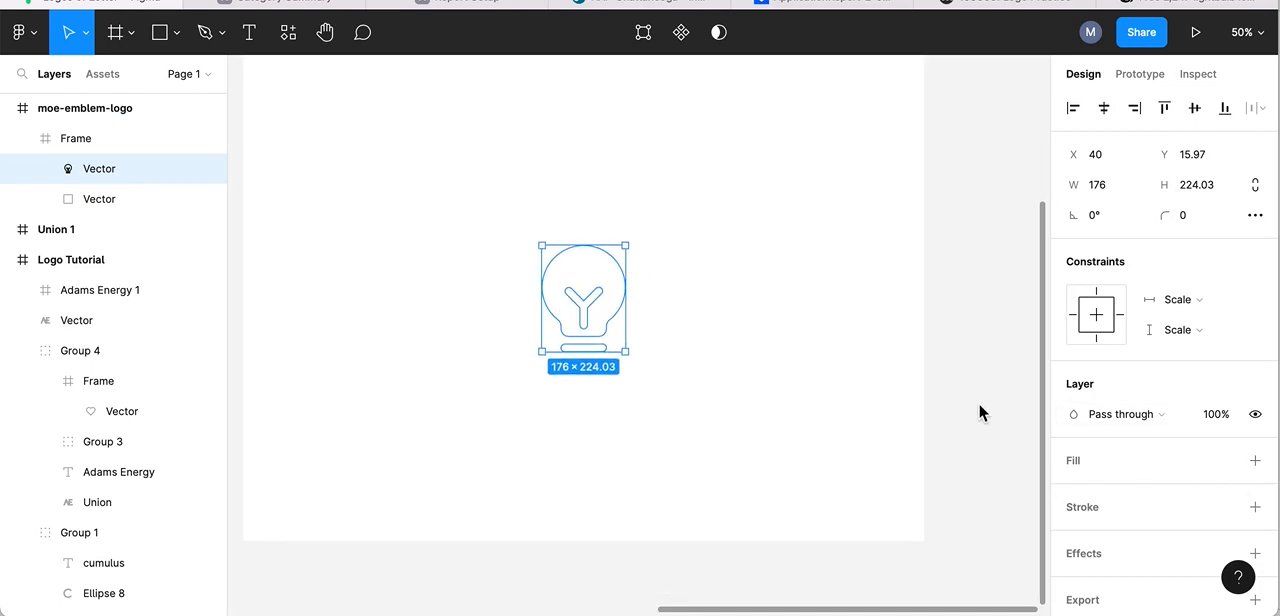
scroll(716, 420, "left", 5)
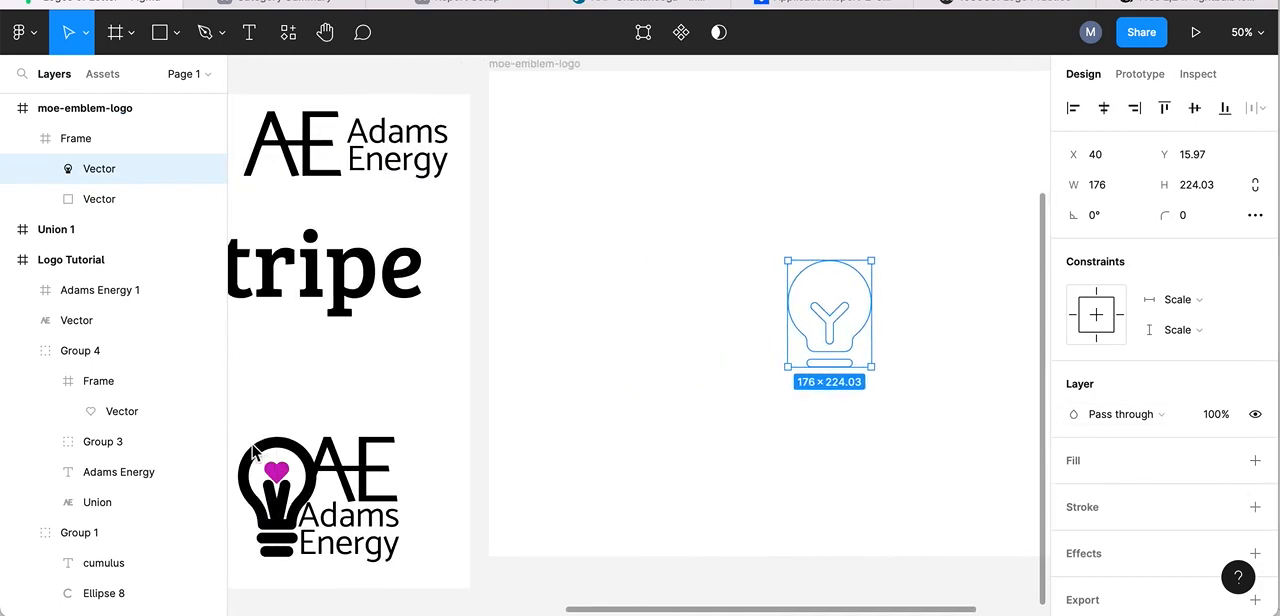
scroll(890, 452, "right", 5)
scroll(890, 452, "up", 3)
scroll(890, 463, "right", 3)
scroll(890, 463, "down", 2)
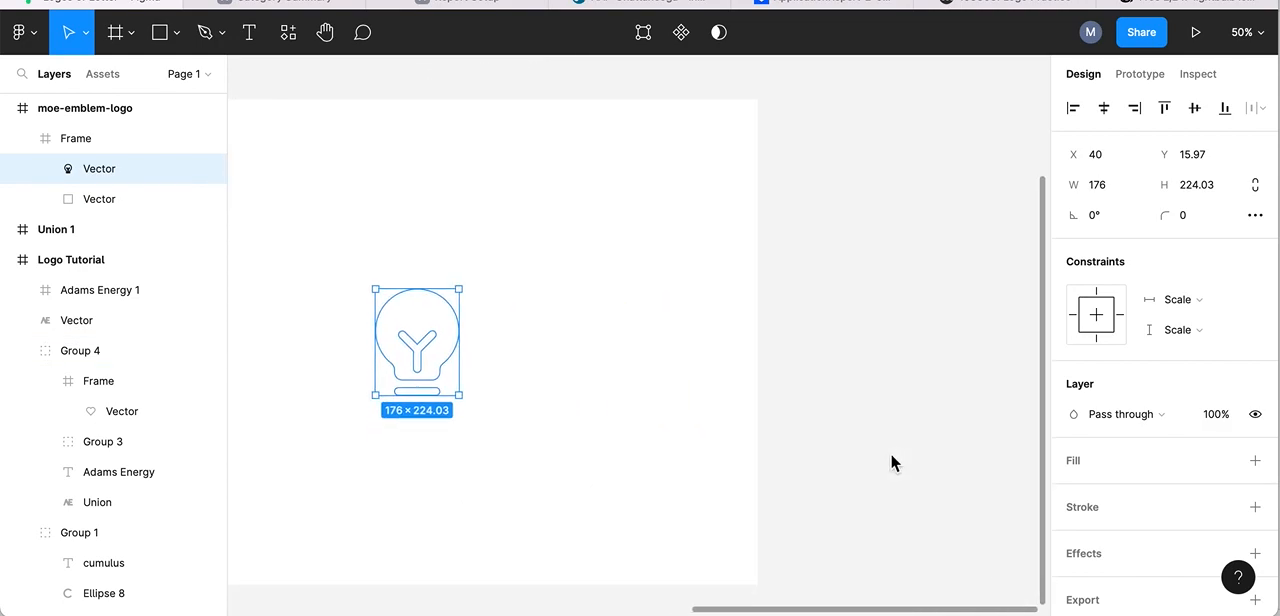
left_click(1255, 508)
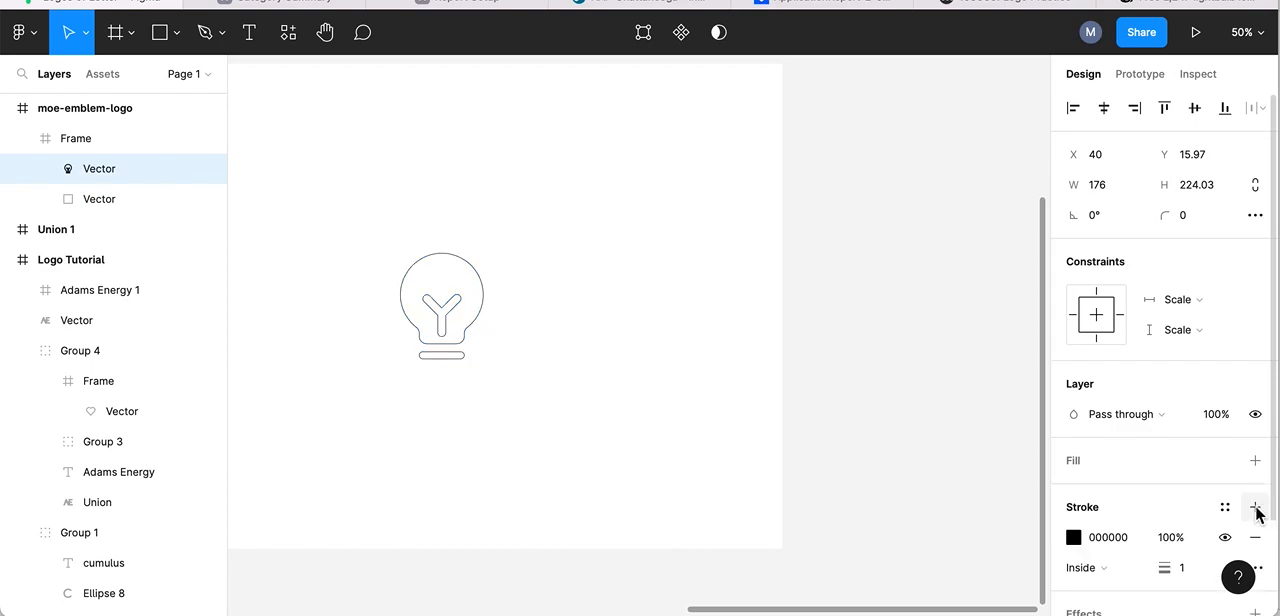
scroll(1056, 461, "down", 2)
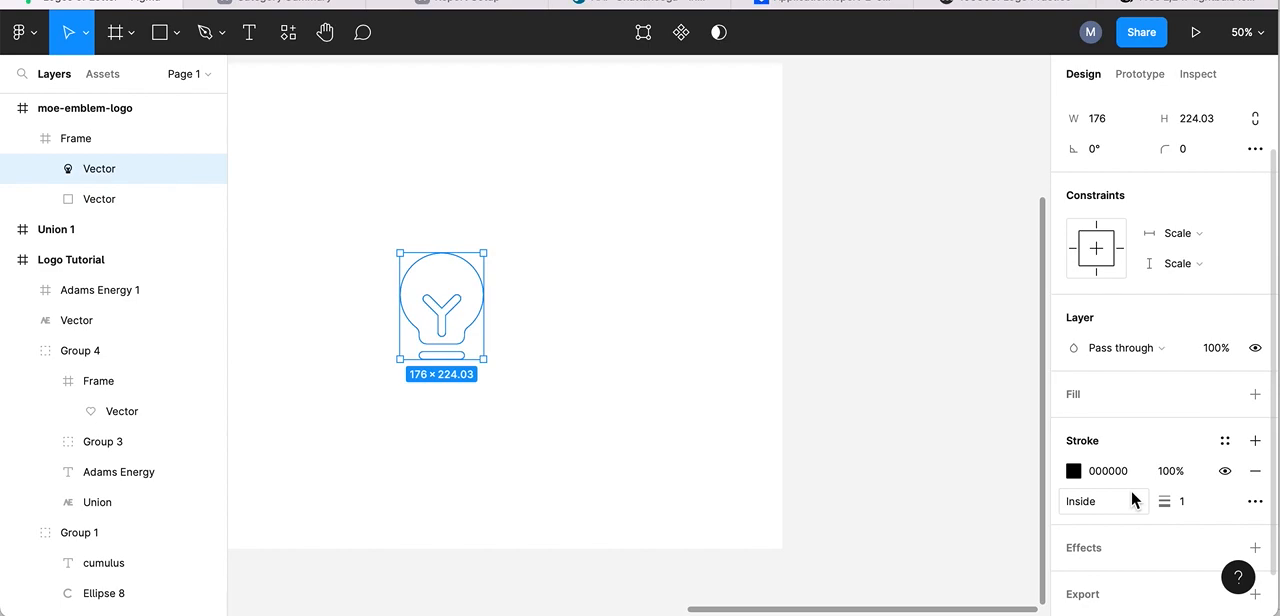
left_click_drag(1171, 505, 1176, 507)
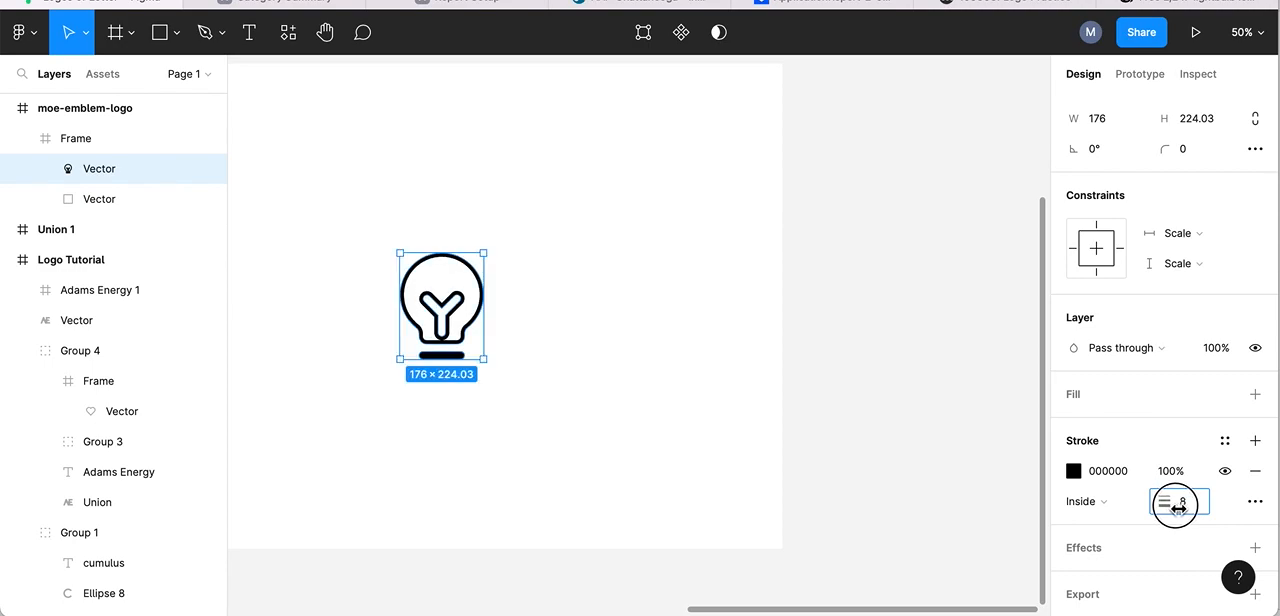
left_click(579, 185)
- Compare the outlined lightbulb with the bulb and heart in the existing Adams Energy logo
scroll(570, 253, "left", 3)
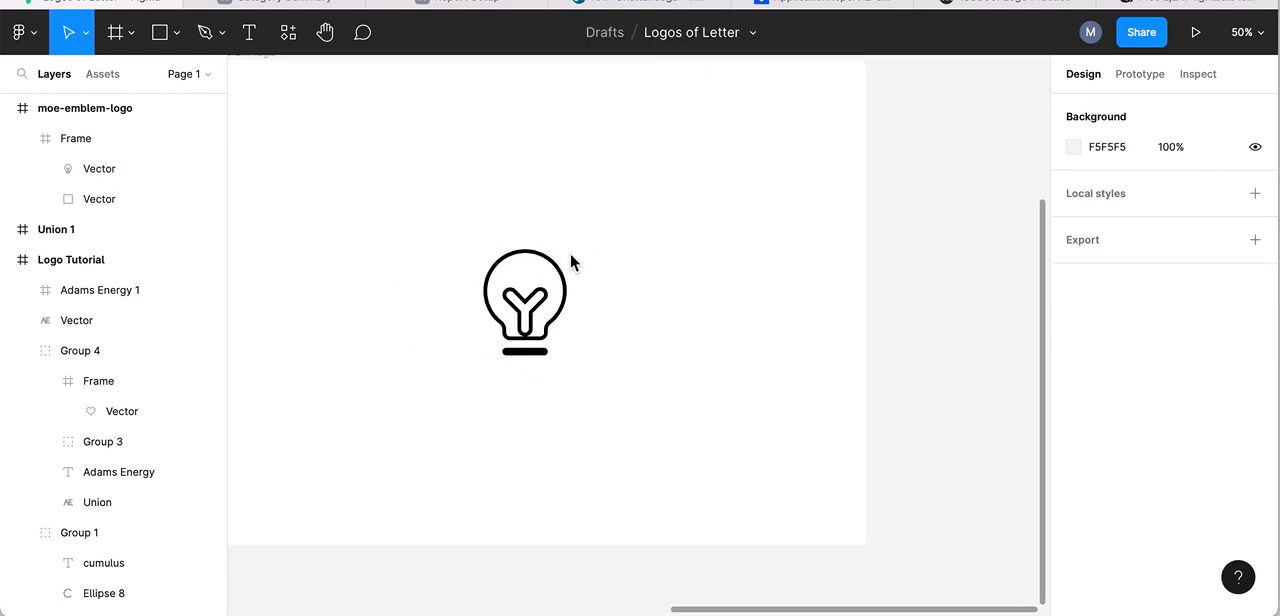
scroll(570, 253, "left", 3)
scroll(571, 258, "left", 8)
scroll(570, 262, "right", 8)
scroll(570, 262, "up", 3)
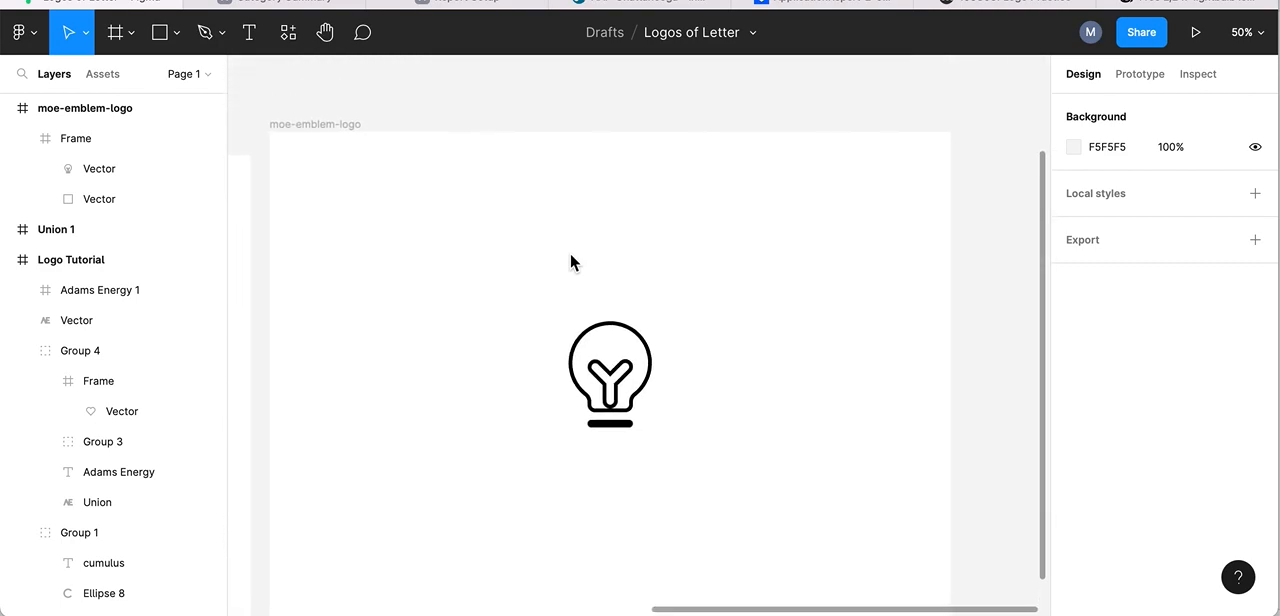
scroll(570, 257, "left", 8)
scroll(570, 257, "down", 2)
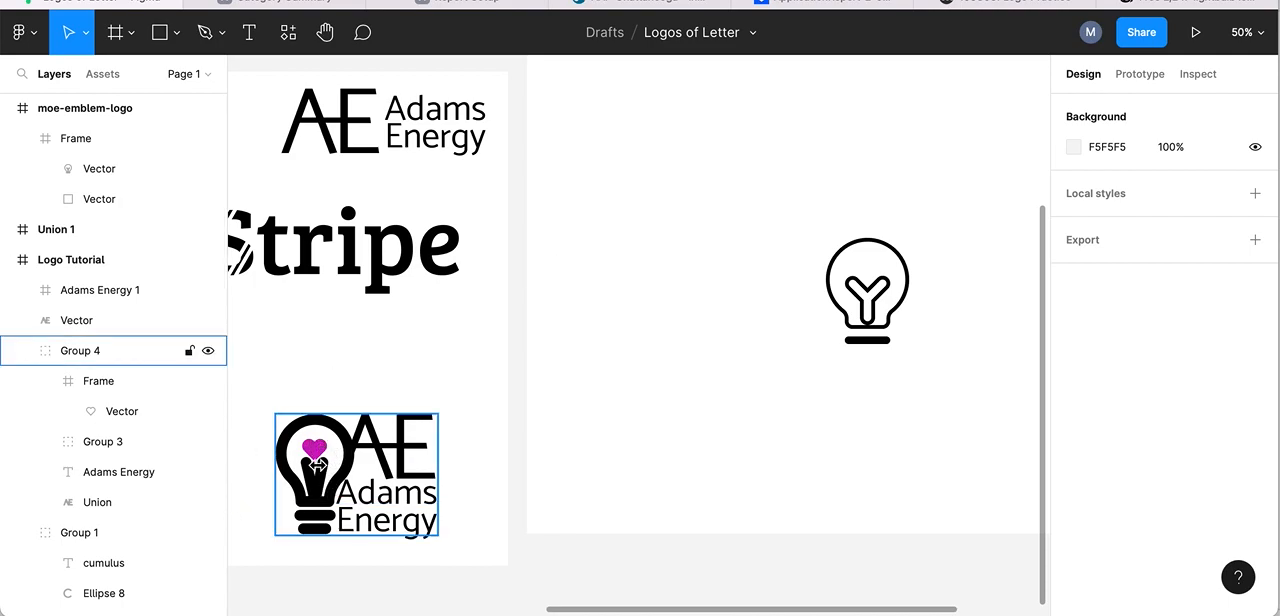
scroll(689, 366, "right", 8)
scroll(689, 366, "up", 3)
scroll(690, 366, "left", 6)
scroll(690, 366, "down", 2)
scroll(690, 366, "right", 8)
scroll(690, 366, "up", 4)
scroll(690, 366, "up", 1)
scroll(690, 366, "down", 4)
scroll(690, 366, "right", 2)
scroll(690, 366, "up", 1)
scroll(691, 365, "right", 1)
scroll(691, 365, "up", 1)
scroll(627, 382, "left", 5)
scroll(627, 382, "down", 2)
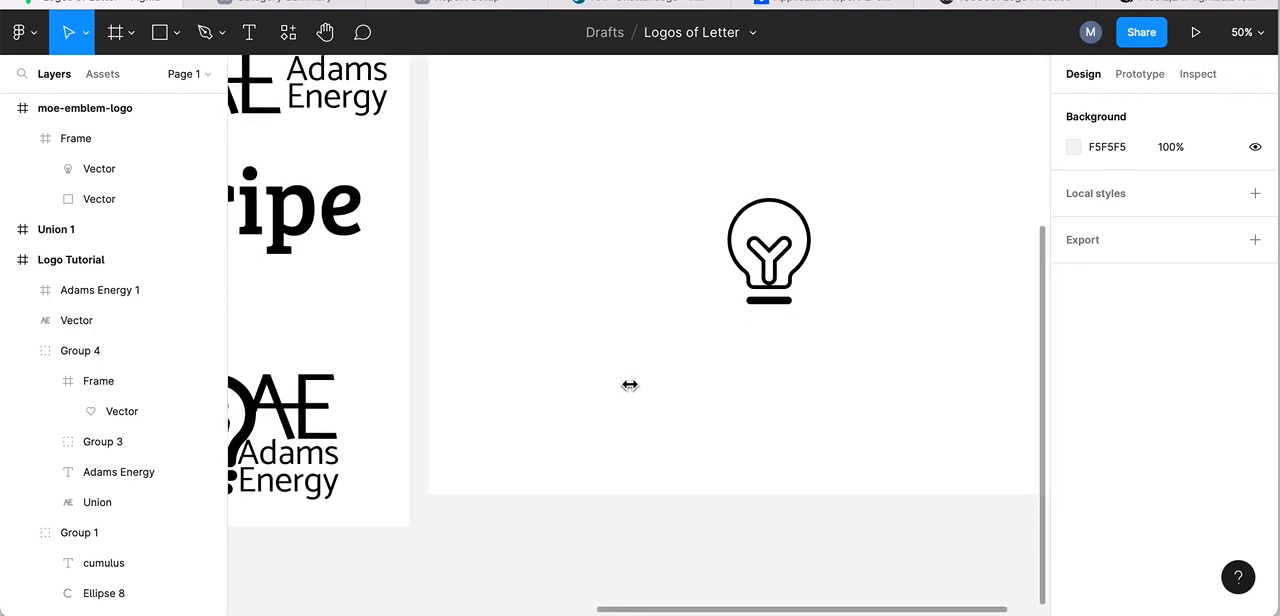
left_click(258, 394)
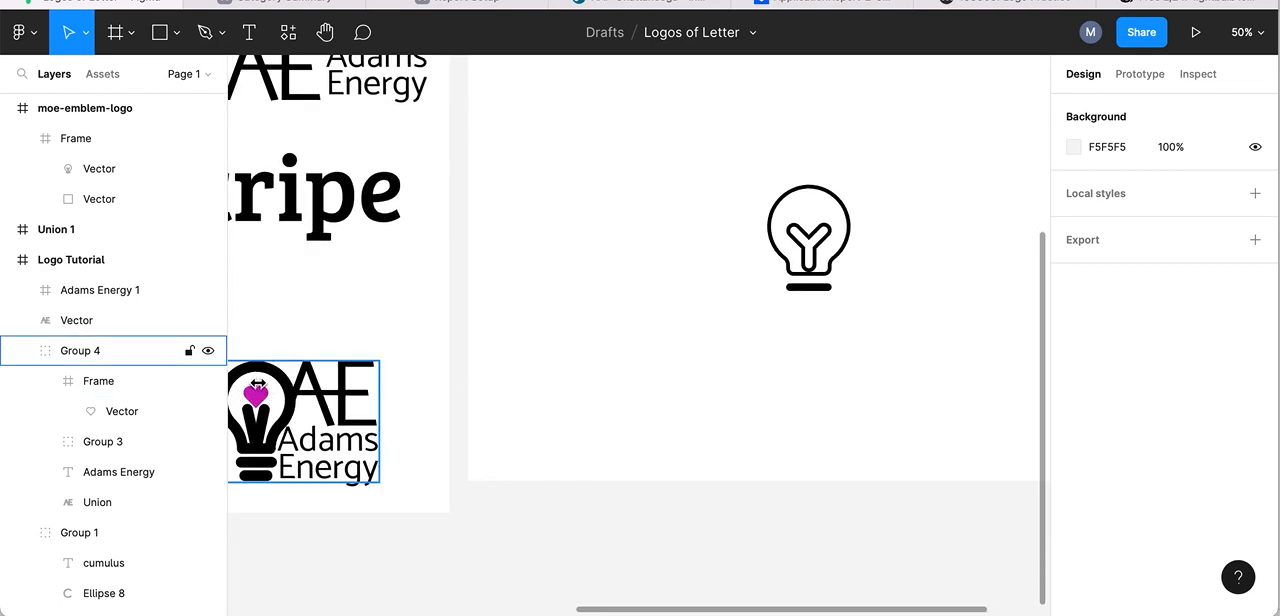
key("Escape")
scroll(740, 354, "right", 3)
scroll(740, 354, "up", 2)
left_click(606, 306)
key("Escape")
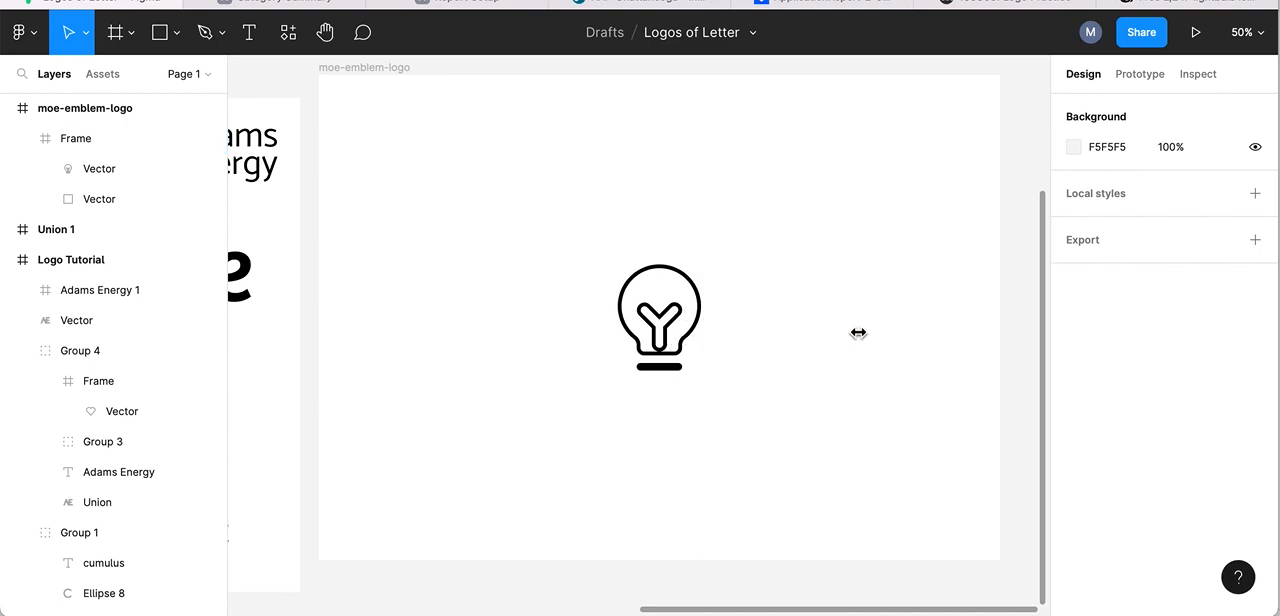
scroll(858, 333, "right", 3)
scroll(858, 333, "up", 2)
scroll(858, 333, "down", 2)
scroll(858, 333, "left", 1)
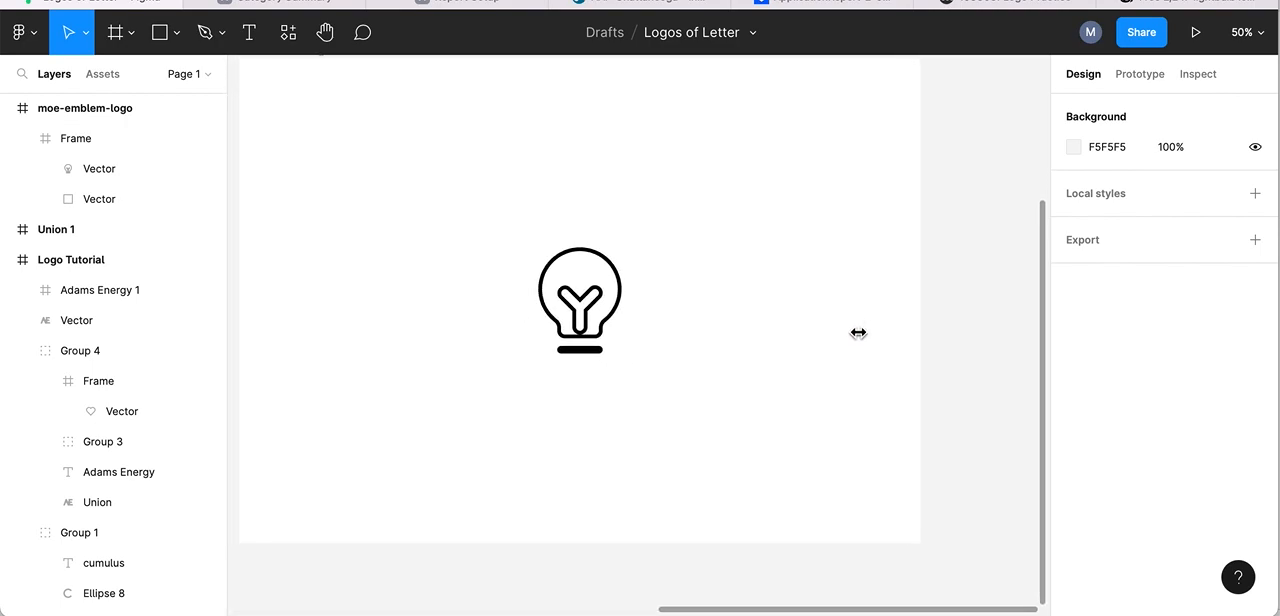
- Switch to Iconfinder, search for "heart" and copy the red Paomedia heart icon as SVG
left_click(1197, 6)
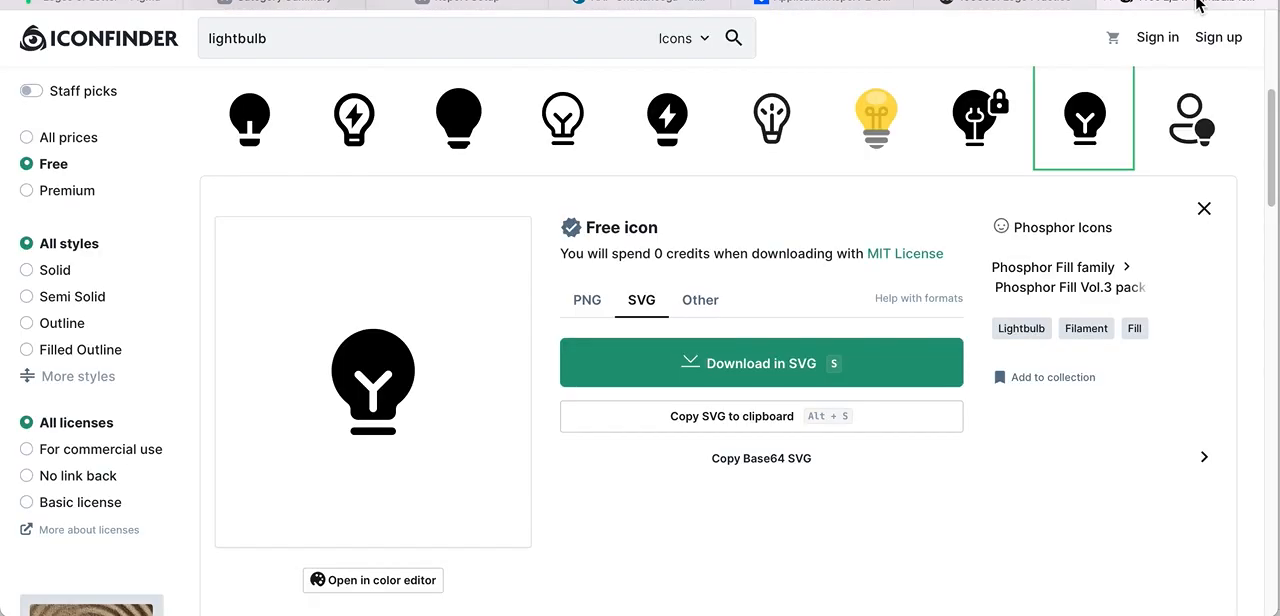
left_click(296, 38)
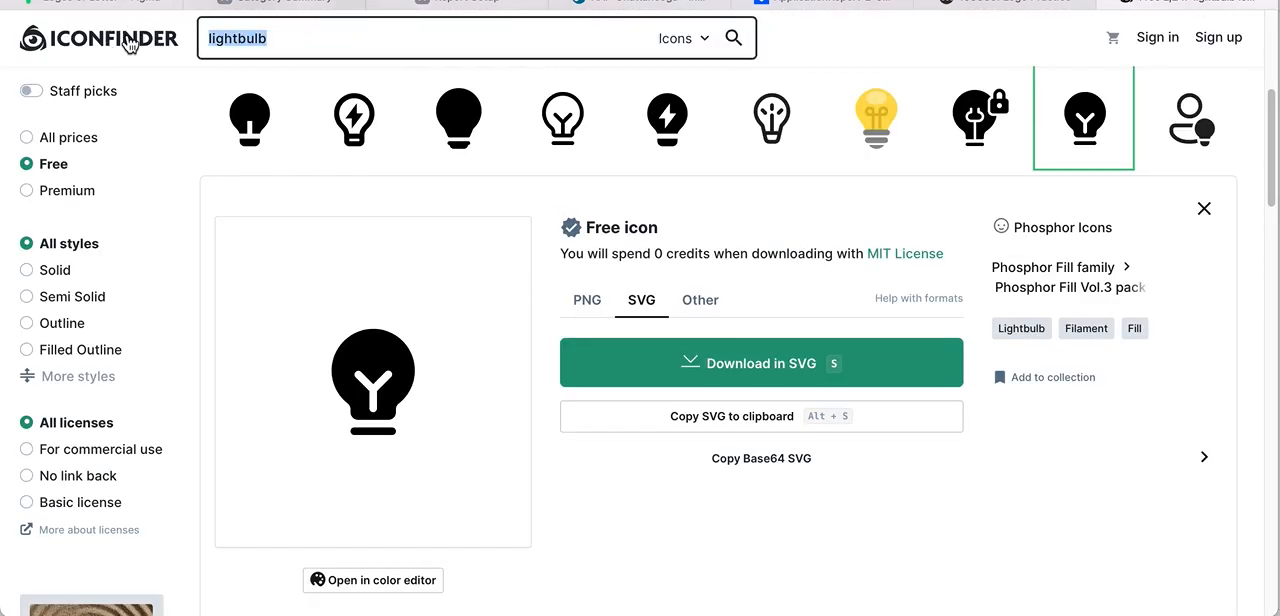
type("heart")
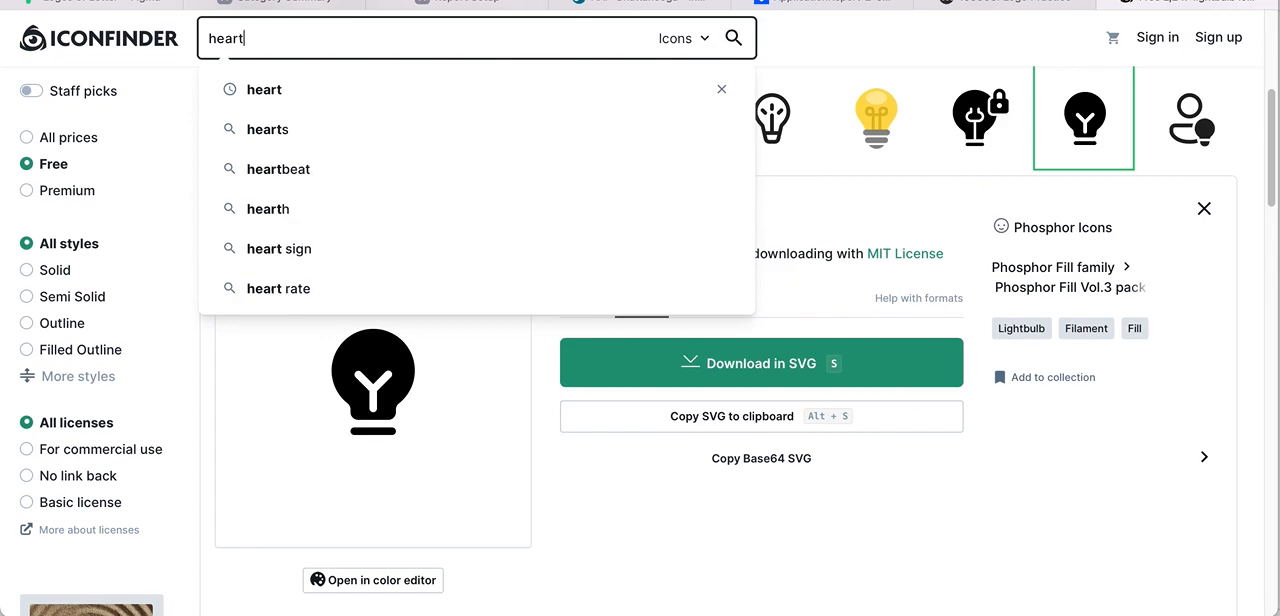
key("Return")
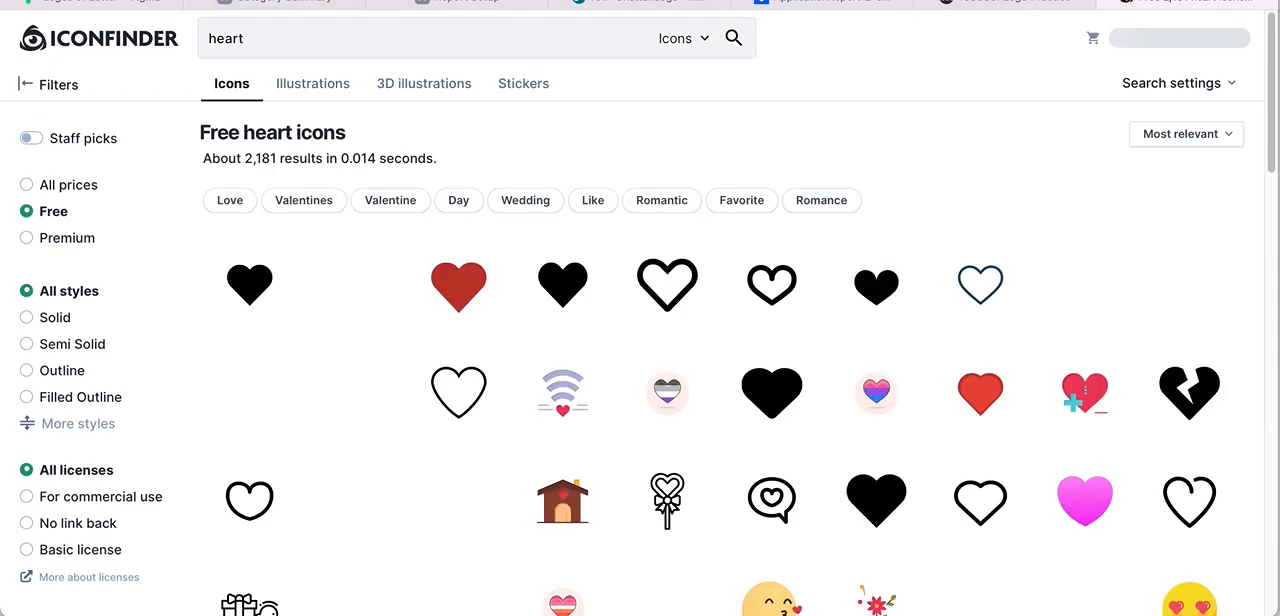
left_click(466, 295)
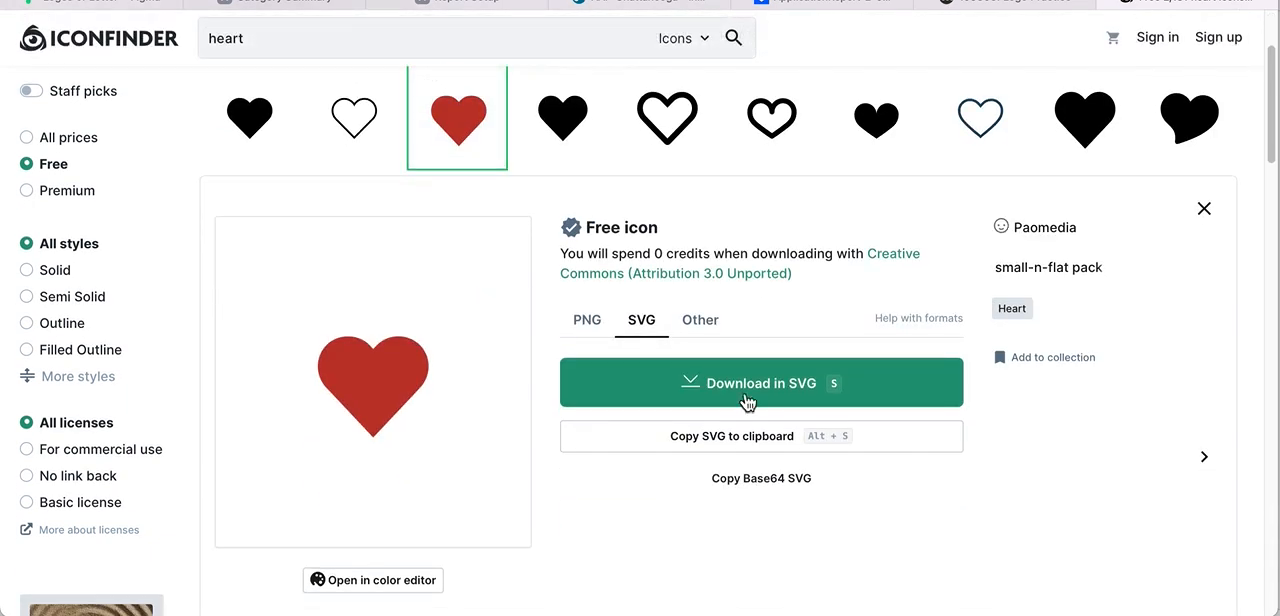
left_click(688, 440)
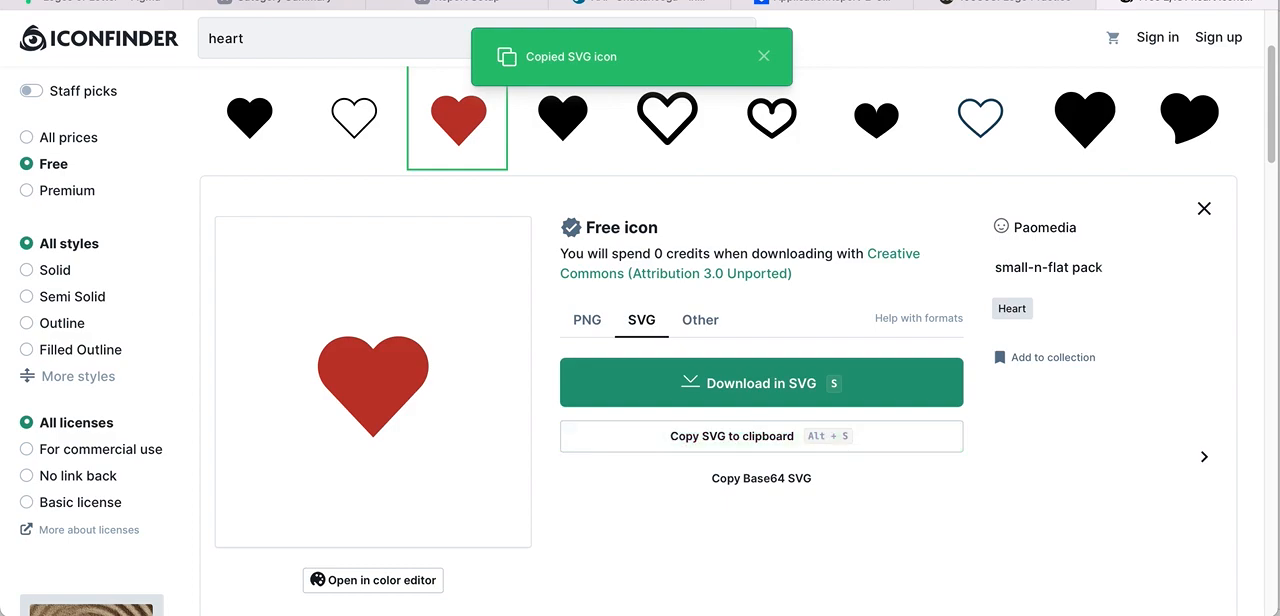
- Switch back to Figma and paste the copied heart SVG into the emblem logo frame
left_click(72, 4)
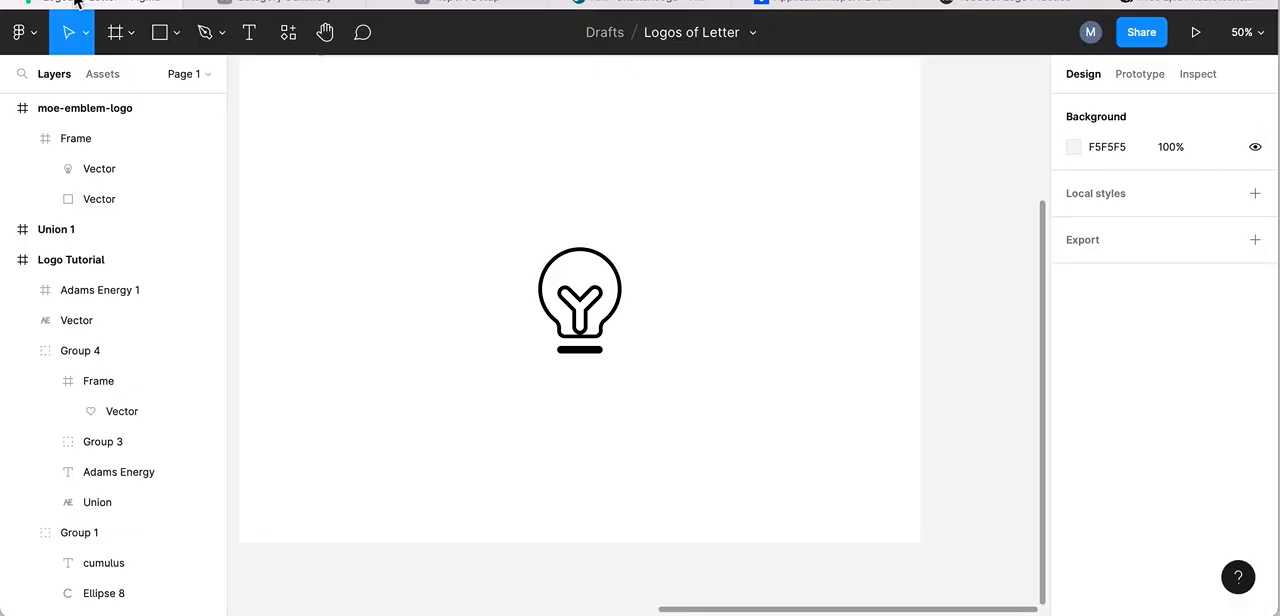
scroll(303, 124, "up", 3)
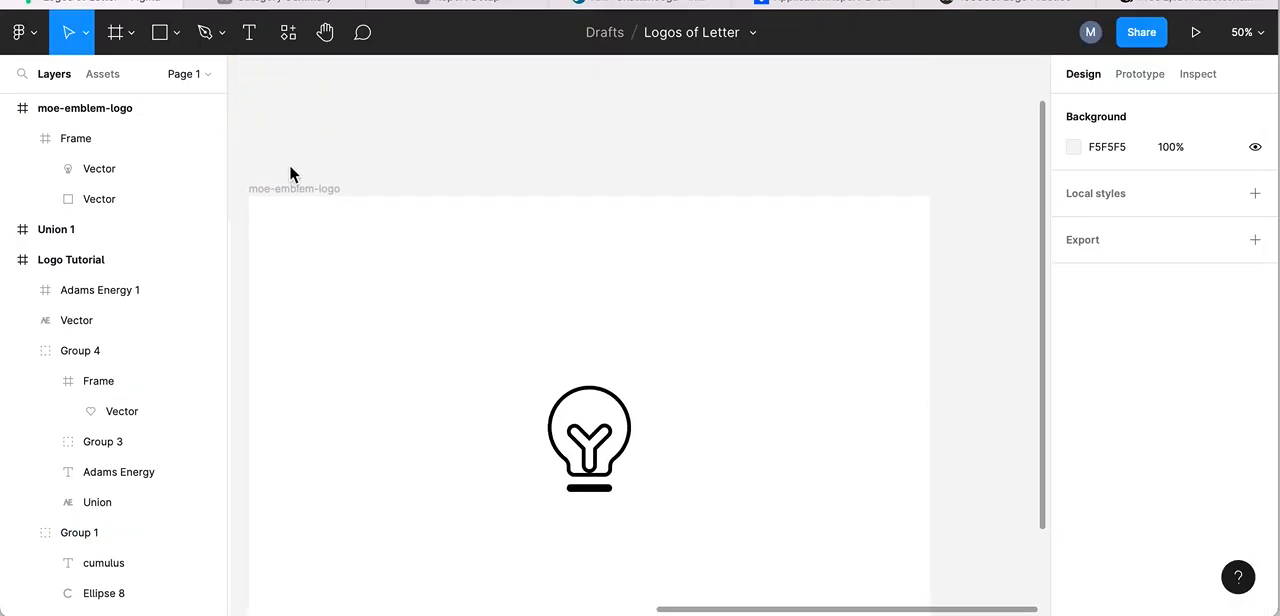
left_click(284, 190)
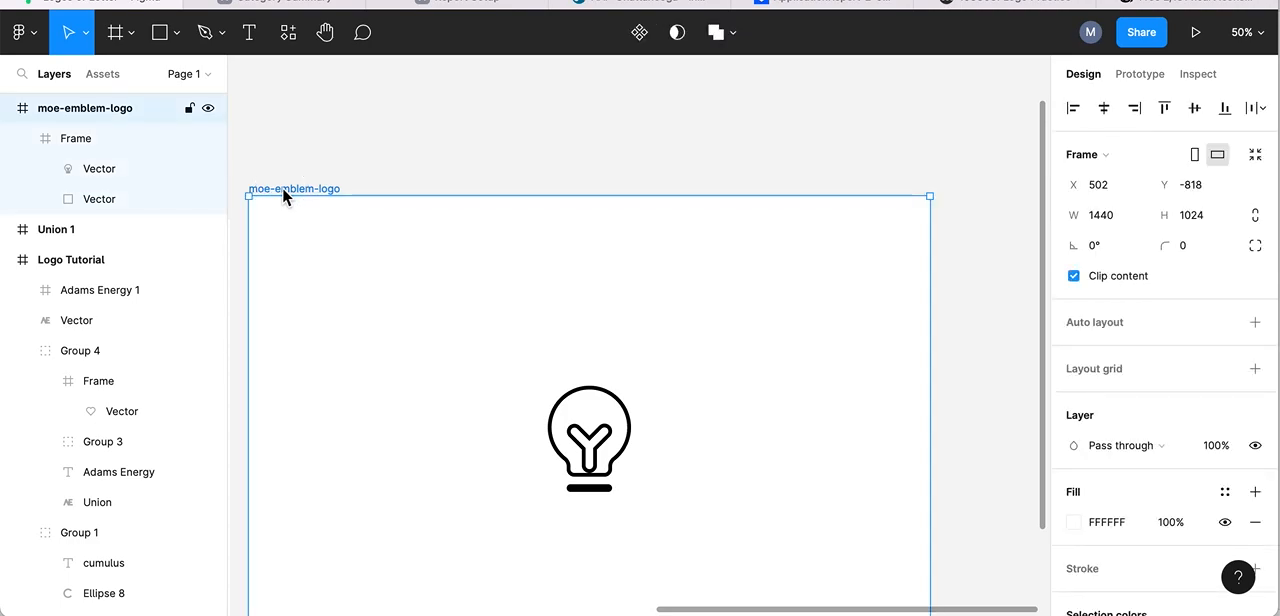
key("ctrl+v")
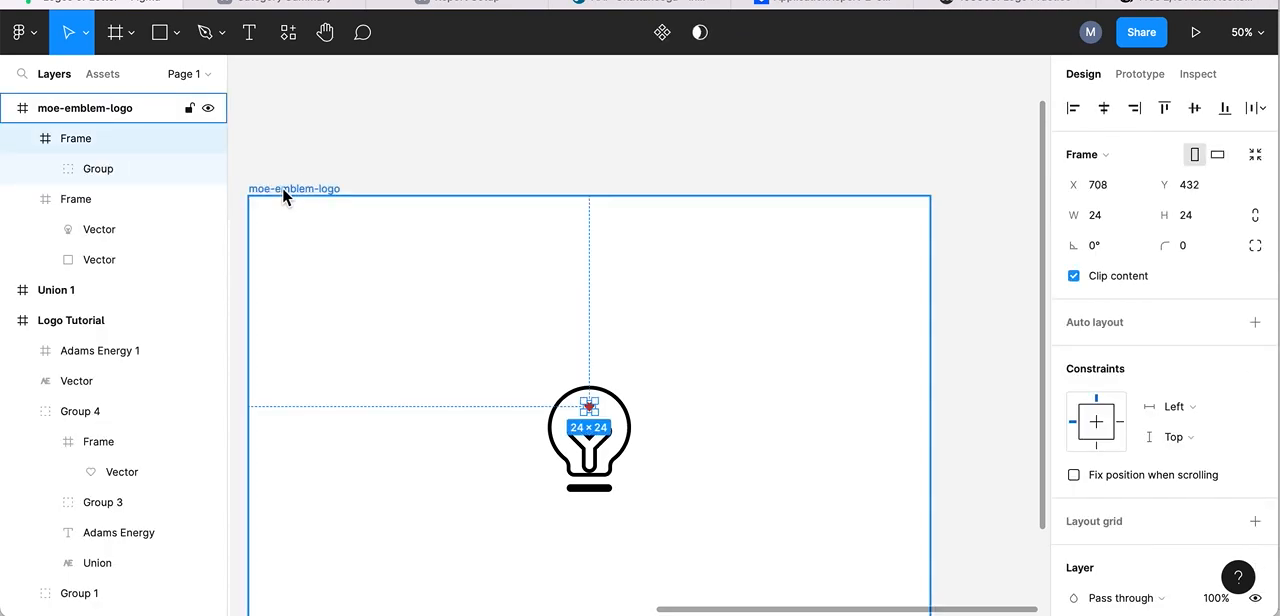
left_click(728, 271)
key("super+v")
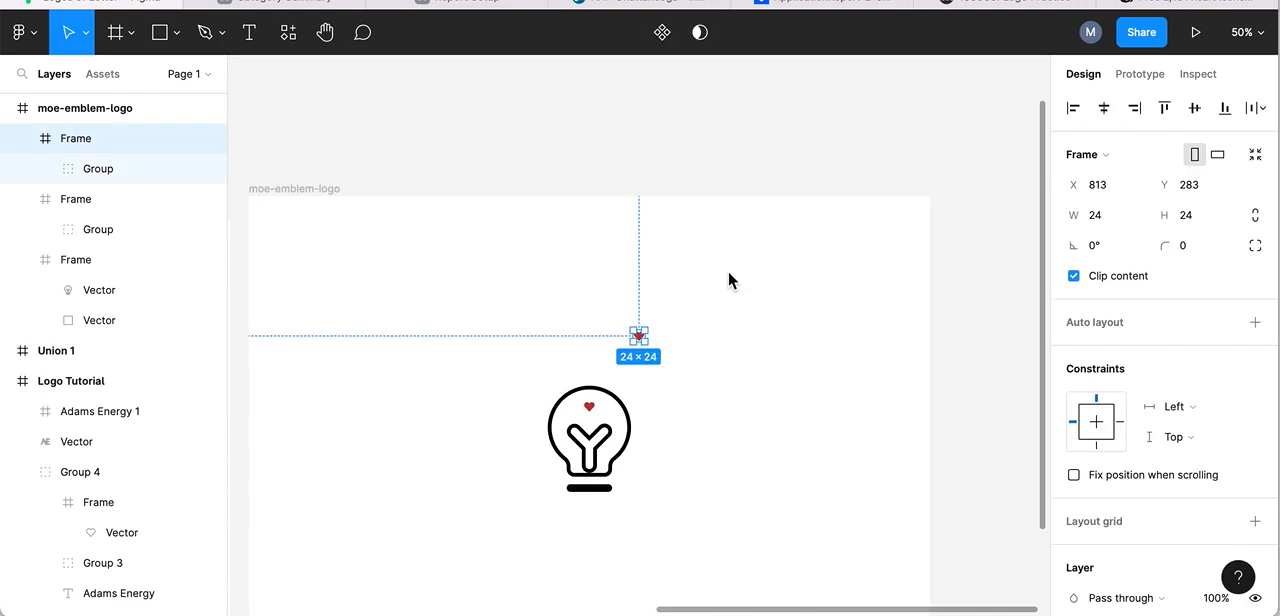
left_click_drag(670, 352, 670, 352)
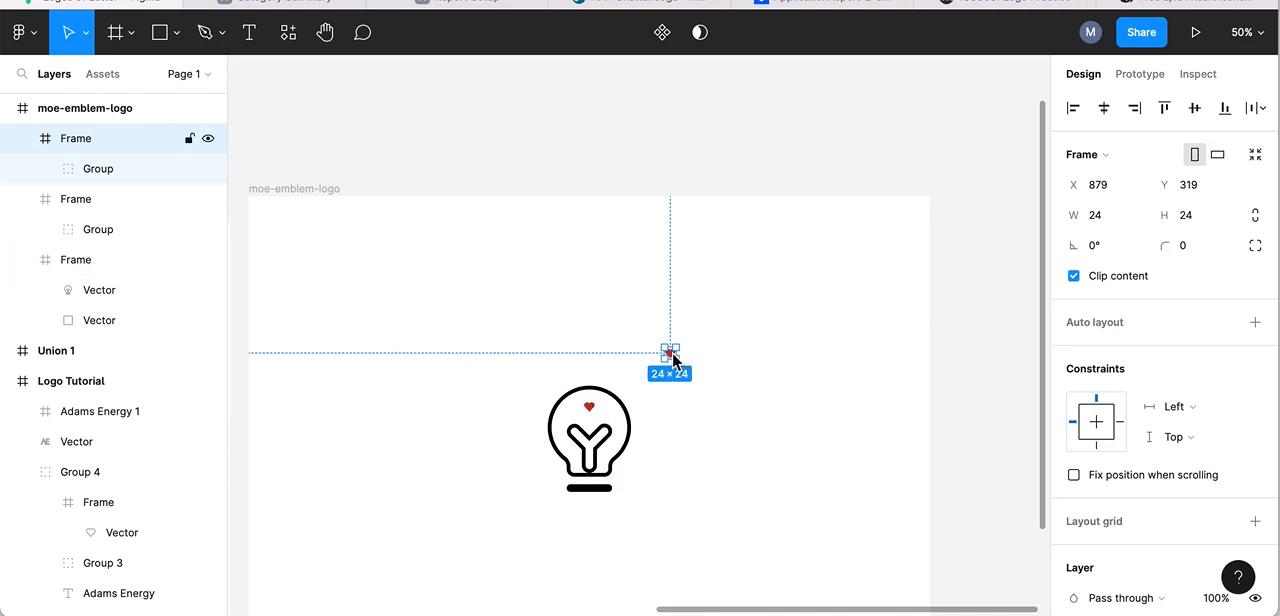
key("Delete")
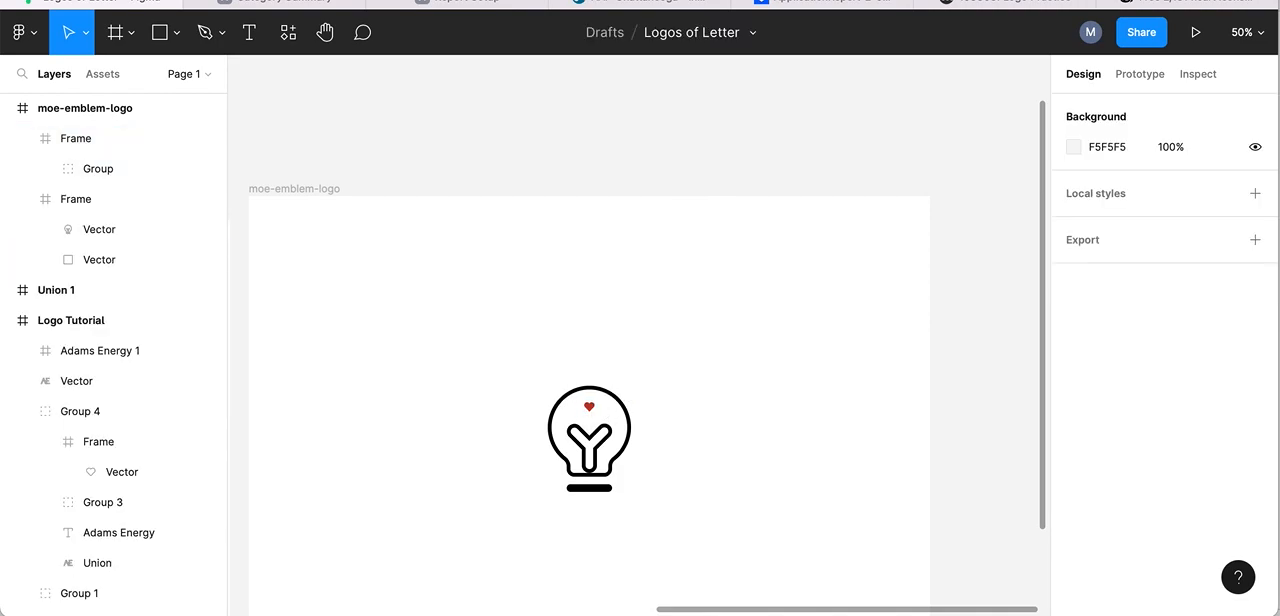
- Lock the proportions of the pasted heart frame and scale it up to 59 × 59
left_click(591, 410)
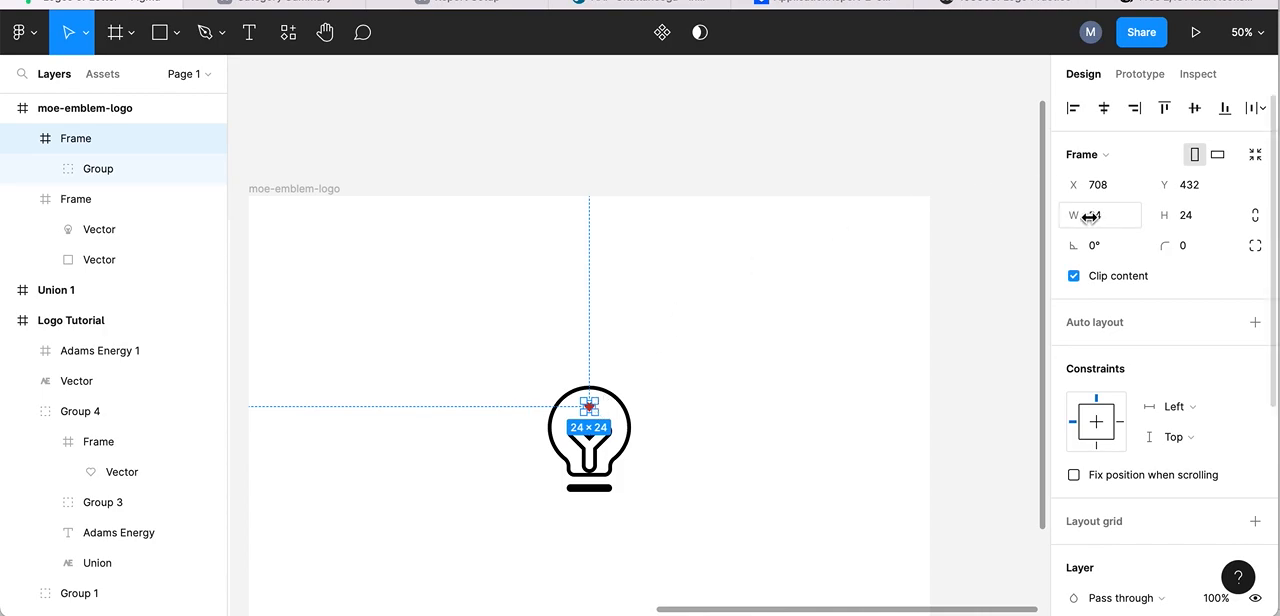
left_click(1256, 215)
left_click(1073, 215)
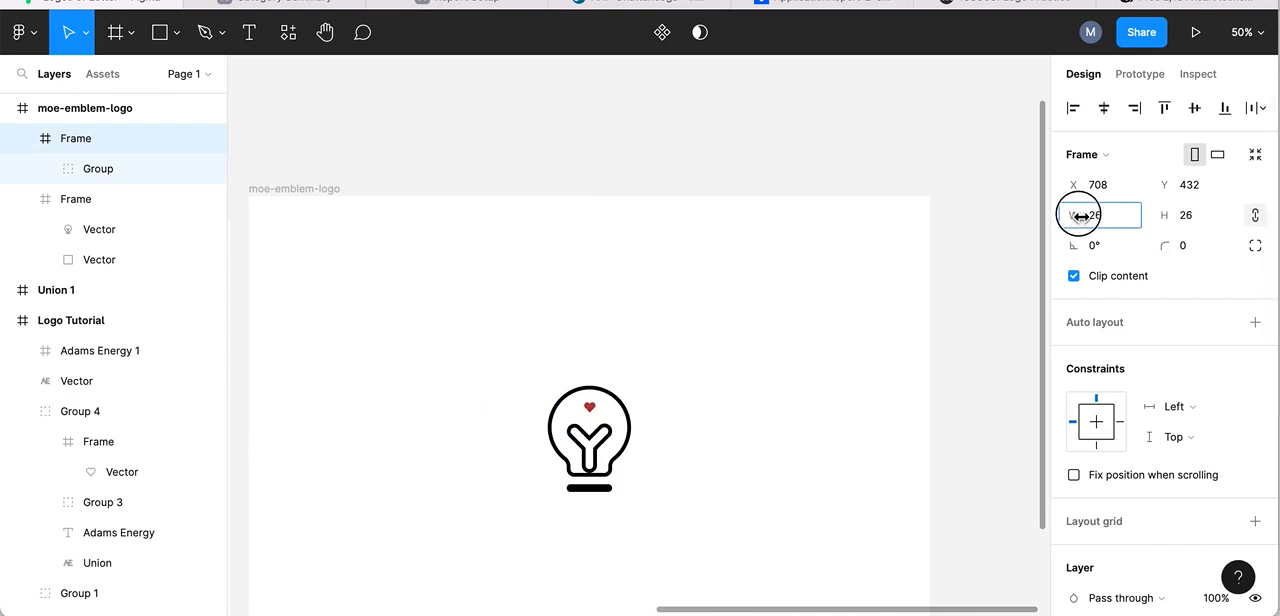
left_click_drag(1073, 215, 1140, 218)
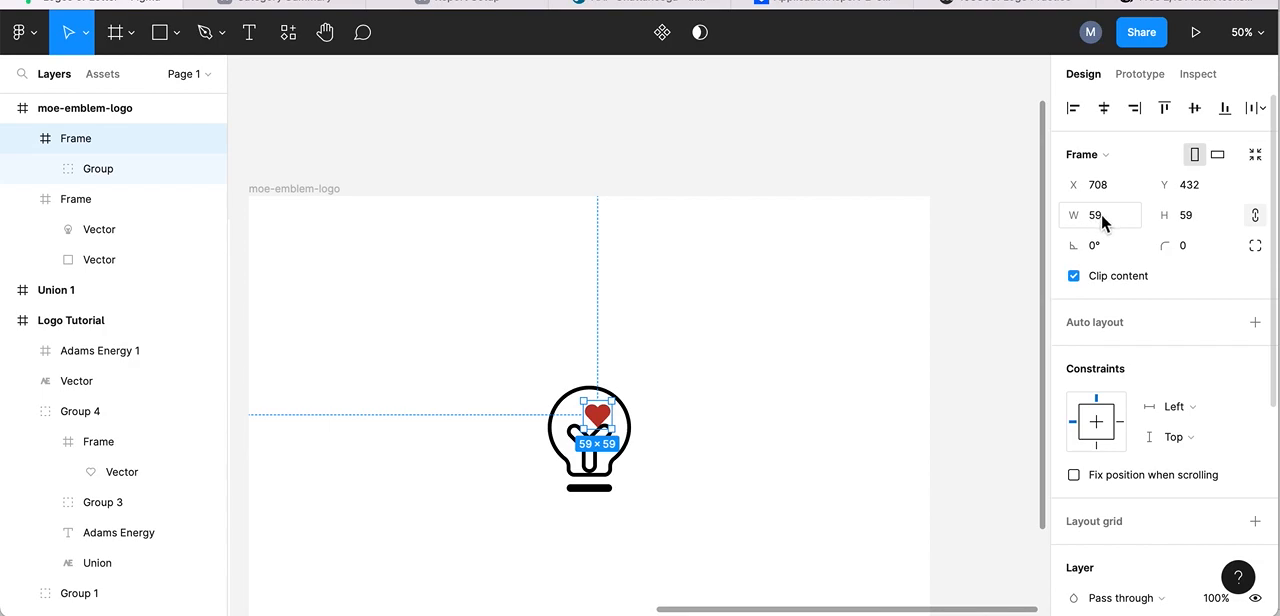
- Try stretching the heart frame's width to 160 with its proportions unlocked, and undo the stretch
left_click(1257, 217)
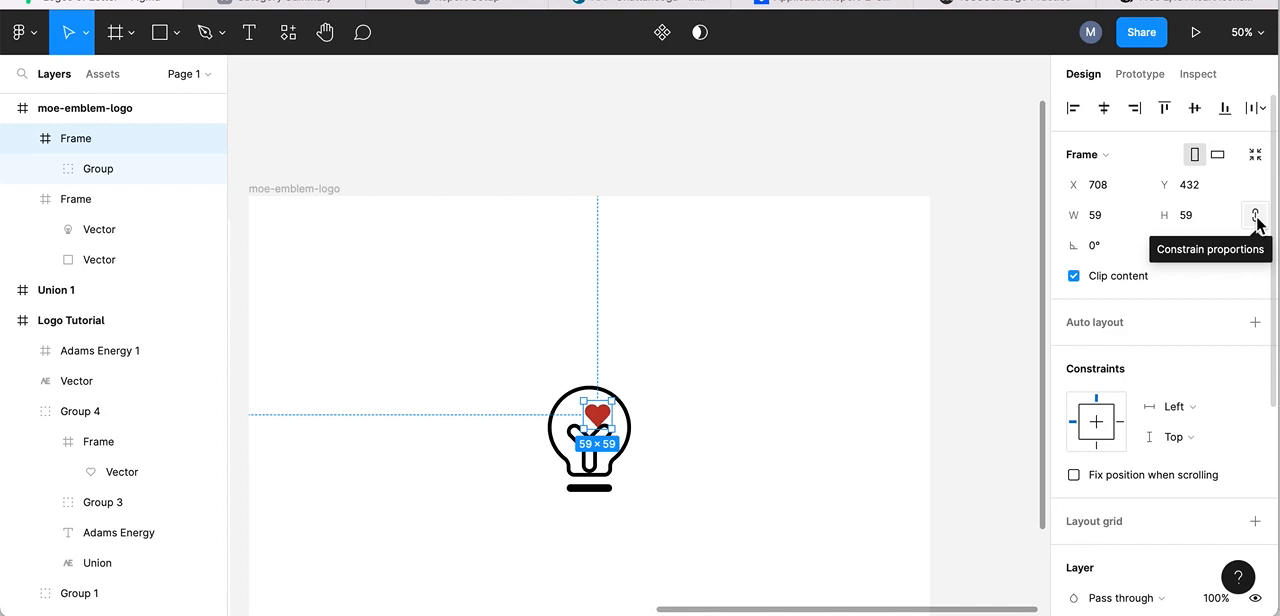
left_click(1258, 222)
left_click(1086, 218)
left_click_drag(1086, 218, 1262, 229)
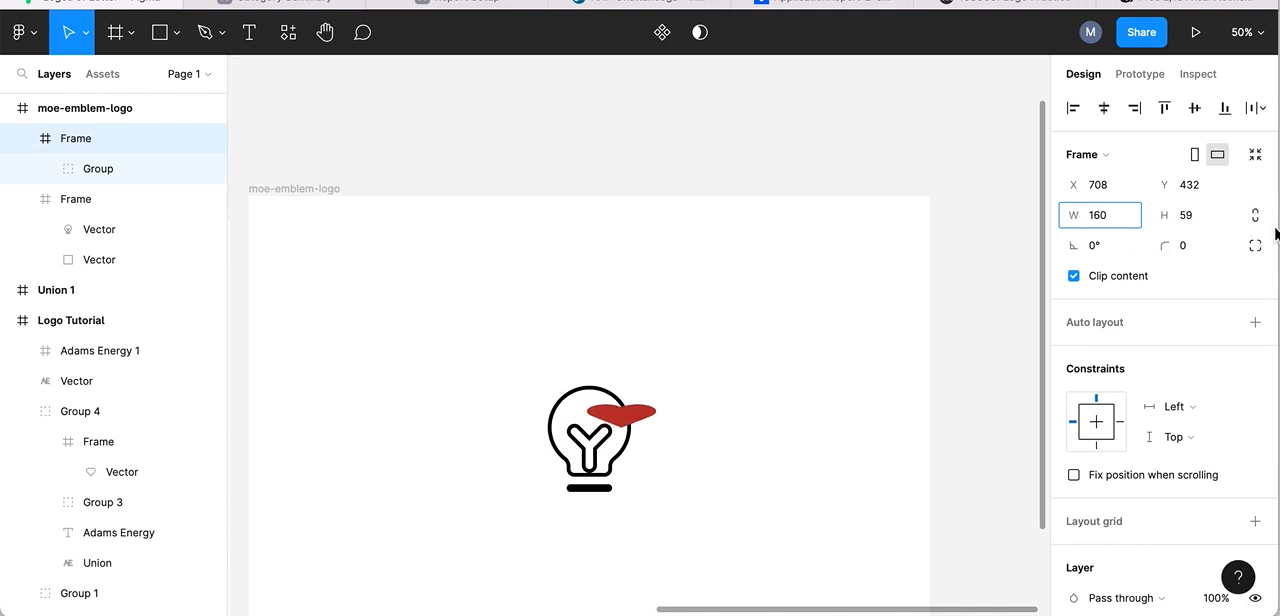
key("super+z")
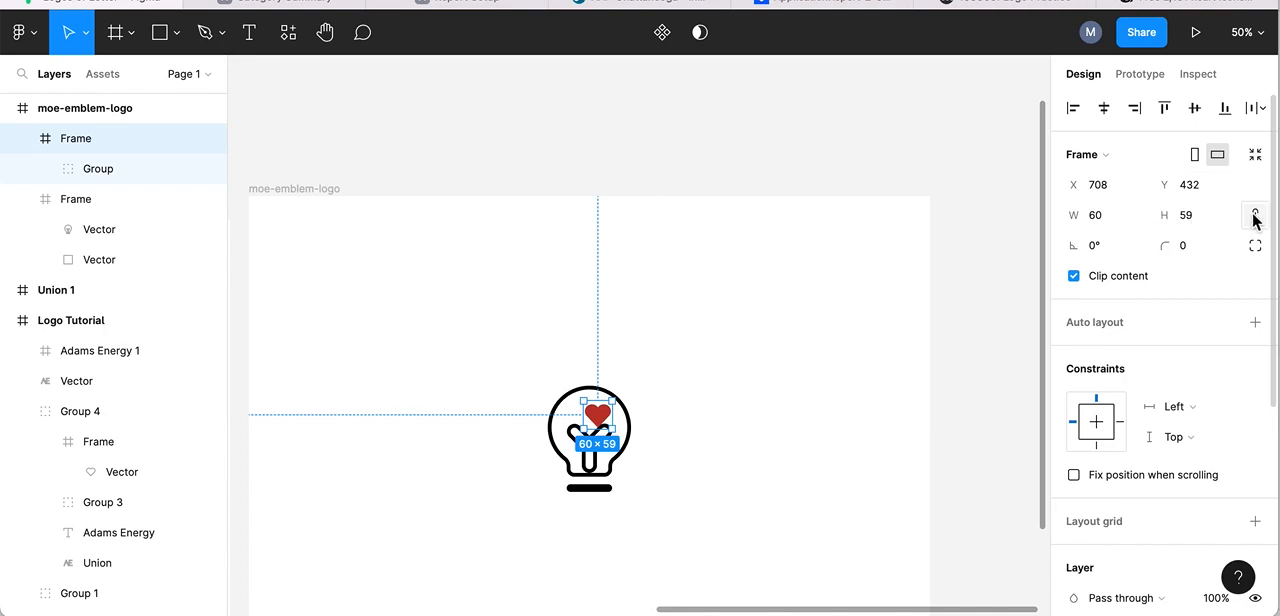
- Set the heart frame's height to 60 and center it inside the bulb above the Y-shaped filament, at X 690, Y 436
left_click(1191, 218)
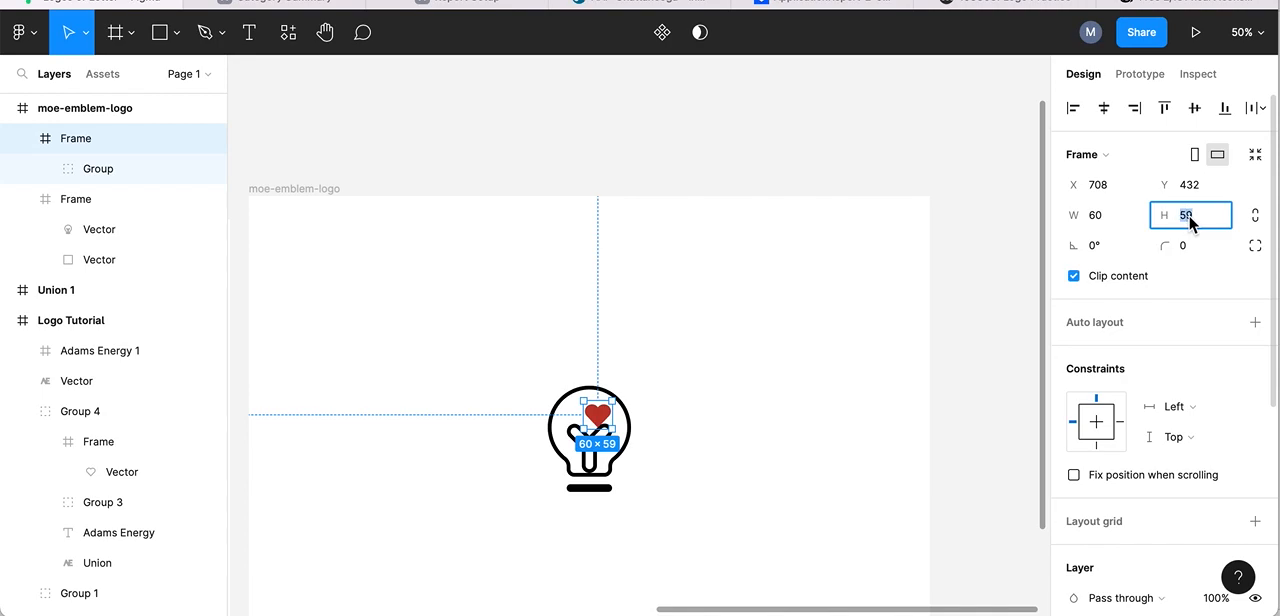
type("60")
key("Return")
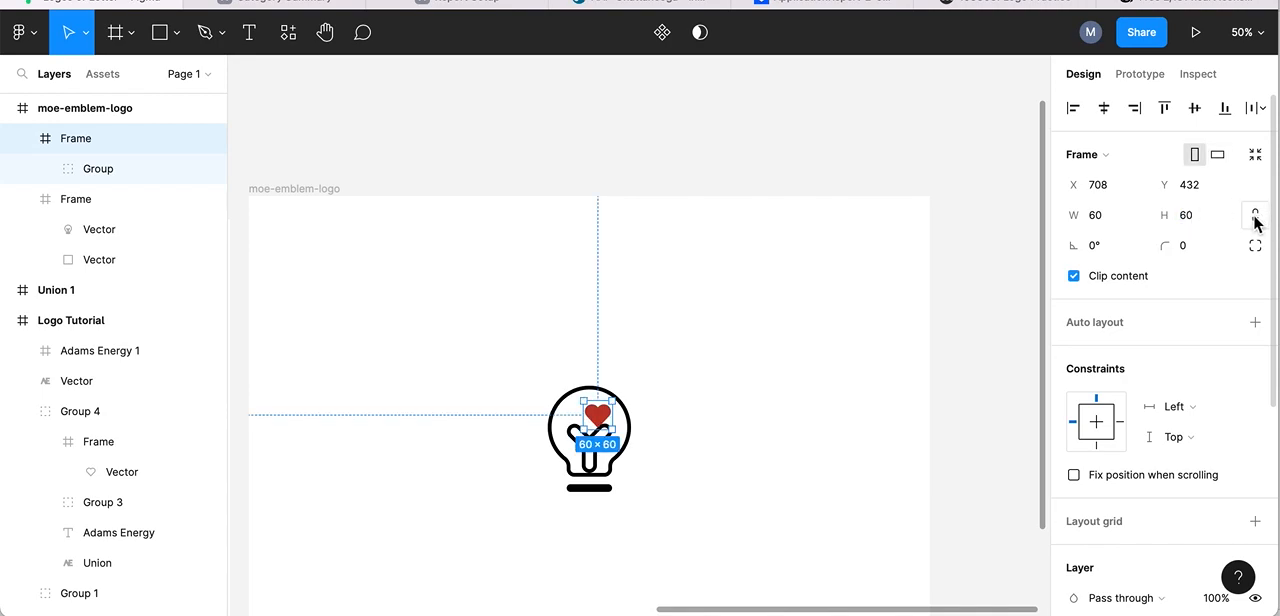
left_click_drag(597, 415, 588, 417)
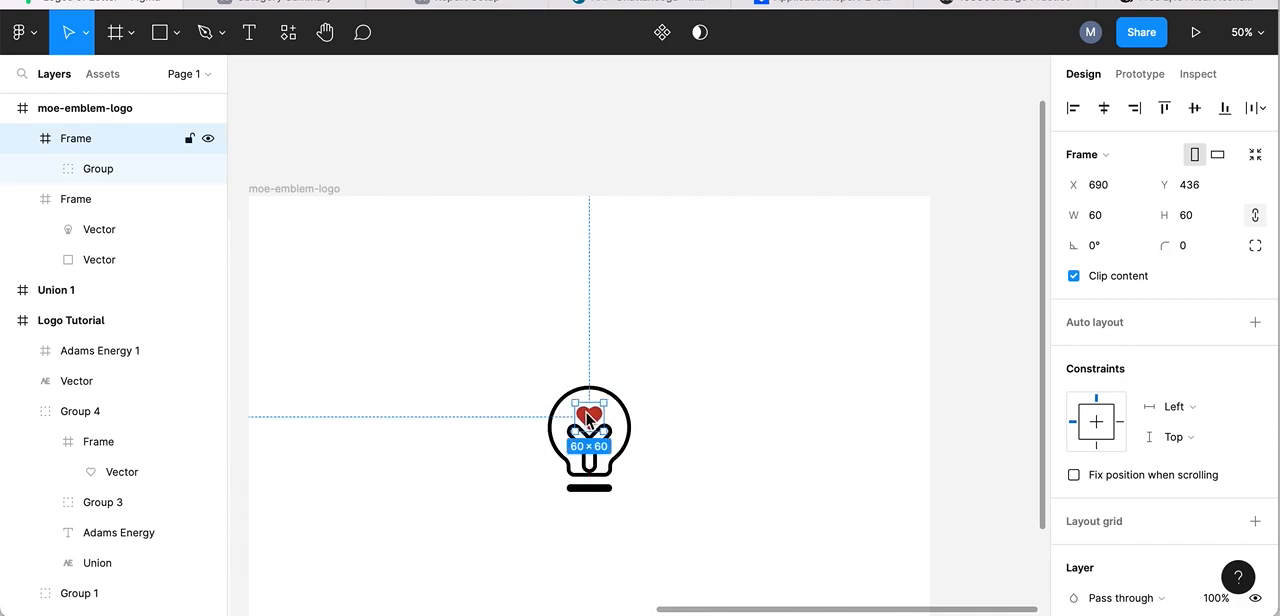
- Try the heart lower against the Y-shaped filament at Y 452, and move it back up to Y 438
left_click(1250, 36)
left_click(1090, 127)
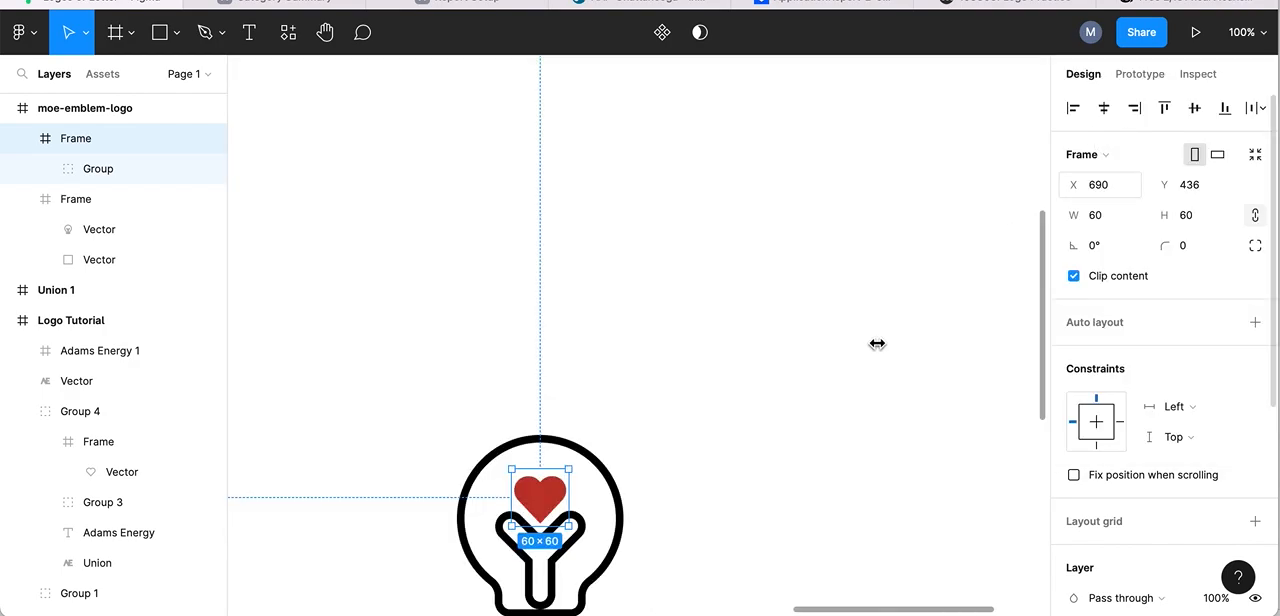
scroll(877, 343, "down", 5)
scroll(877, 343, "up", 2)
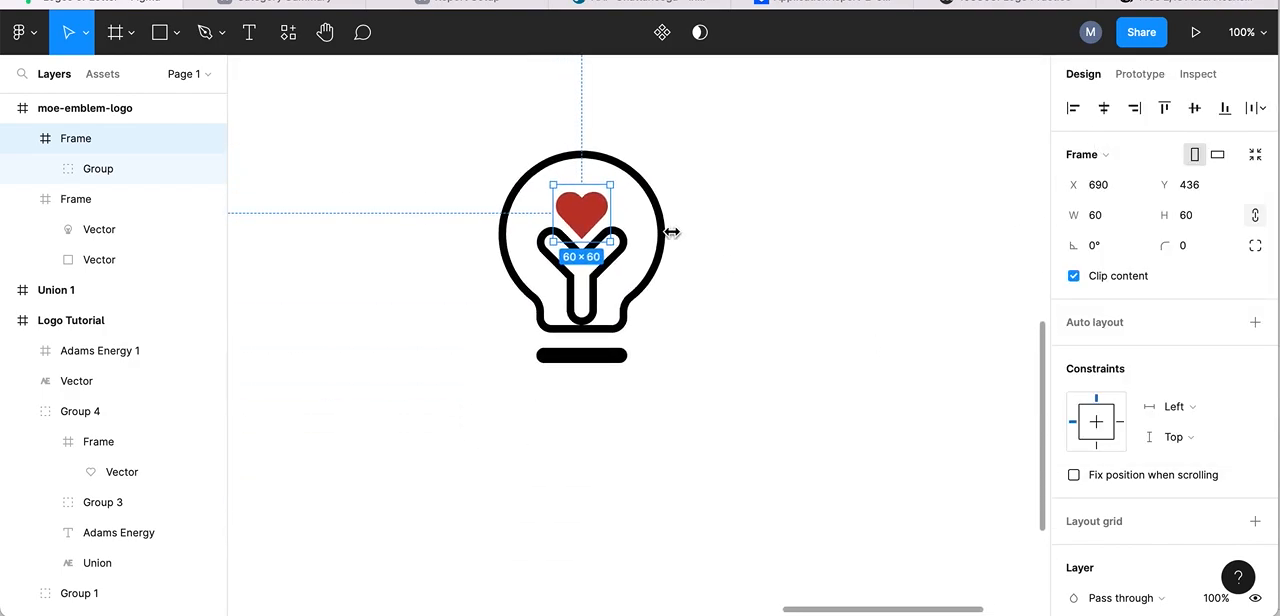
left_click_drag(579, 211, 581, 222)
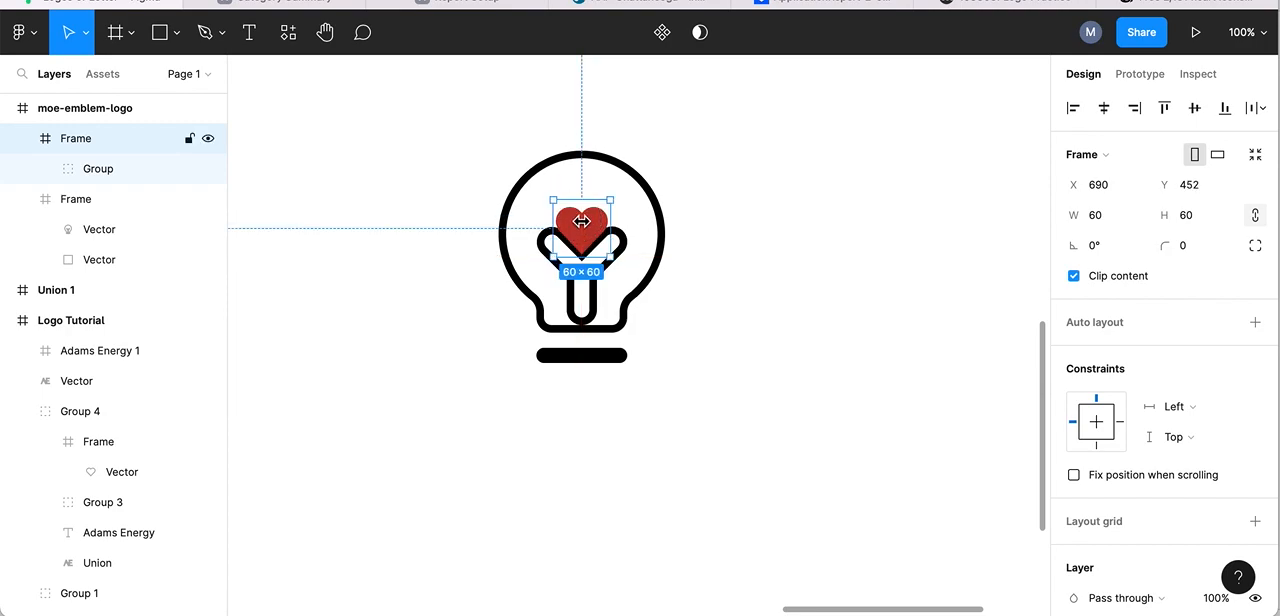
left_click(800, 186)
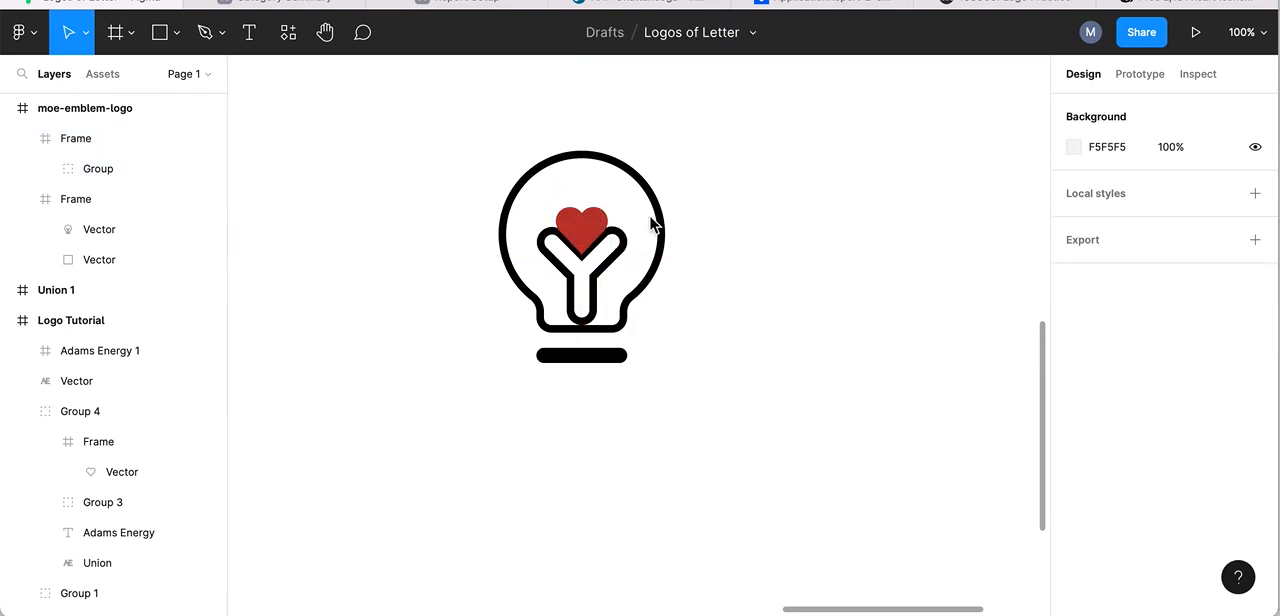
left_click_drag(591, 228, 590, 213)
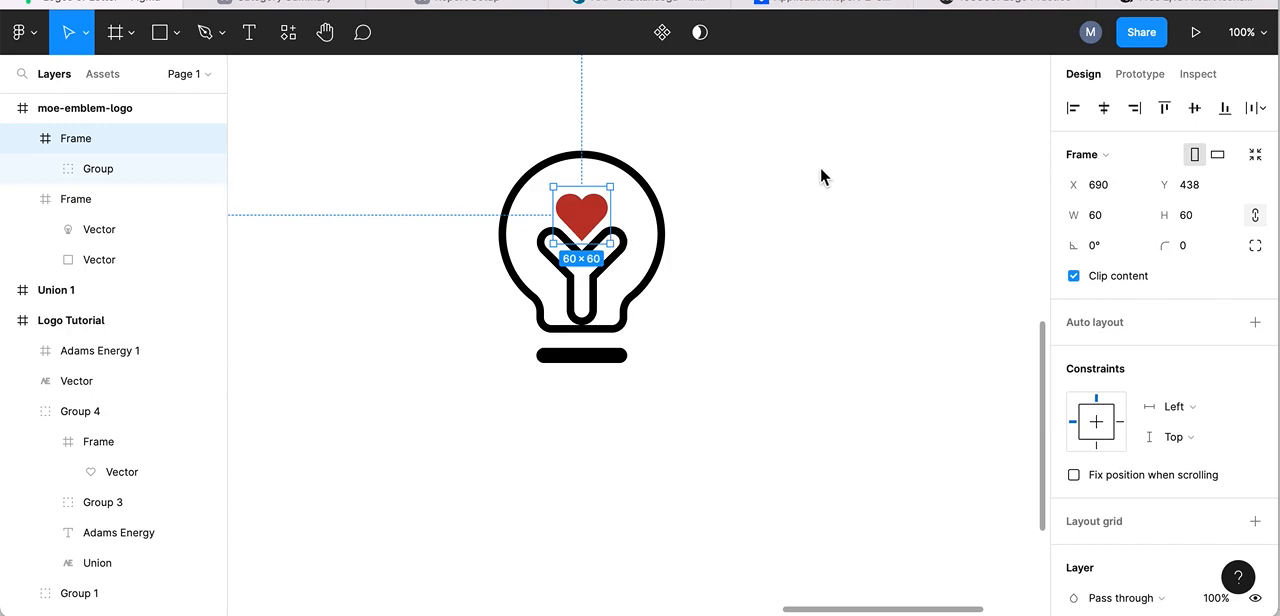
- Compare the heart with the existing Adams Energy logo and lower it into the fork of the filament at about Y 451
scroll(756, 265, "left", 10)
scroll(756, 265, "down", 4)
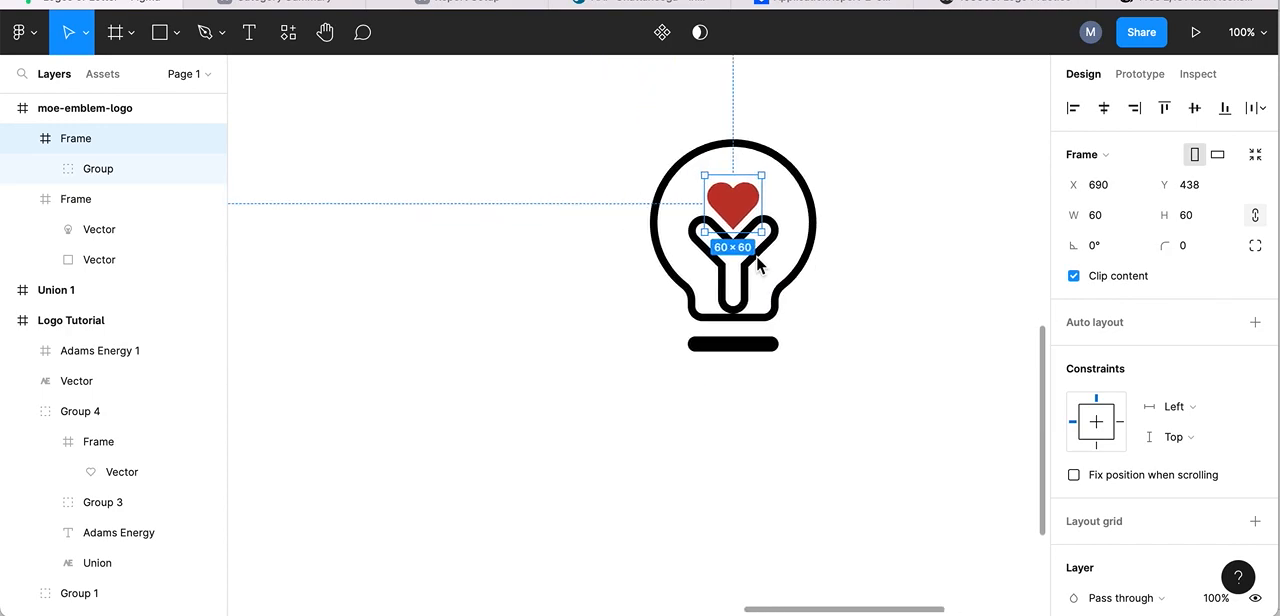
scroll(757, 265, "right", 10)
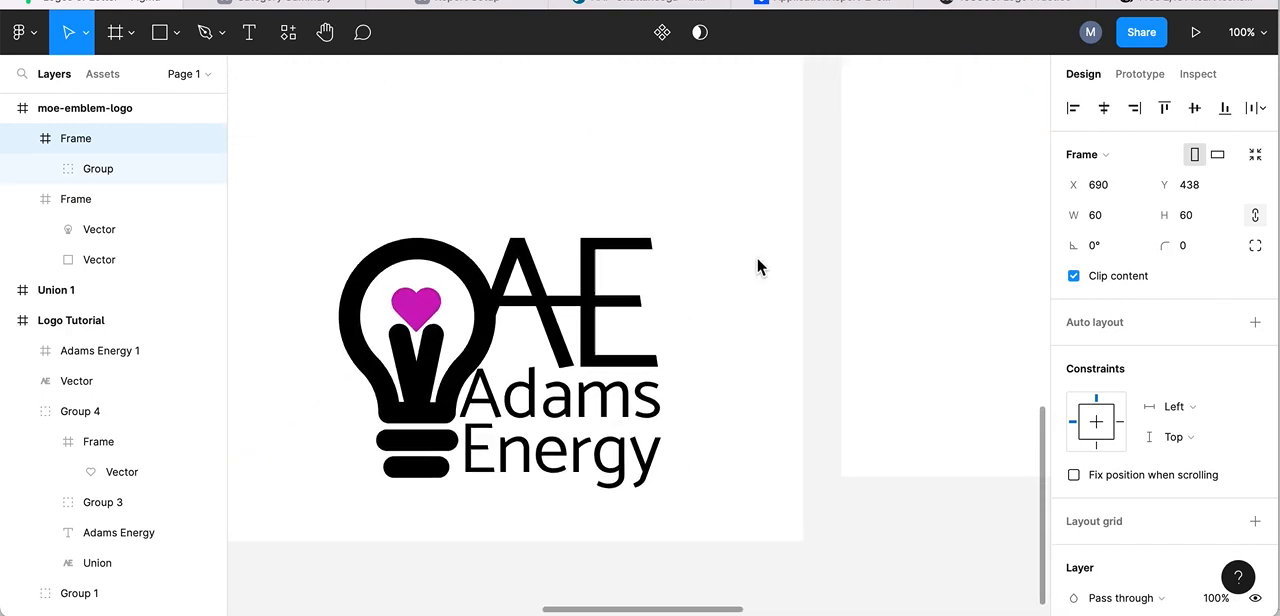
scroll(757, 265, "up", 5)
left_click_drag(686, 176, 686, 192)
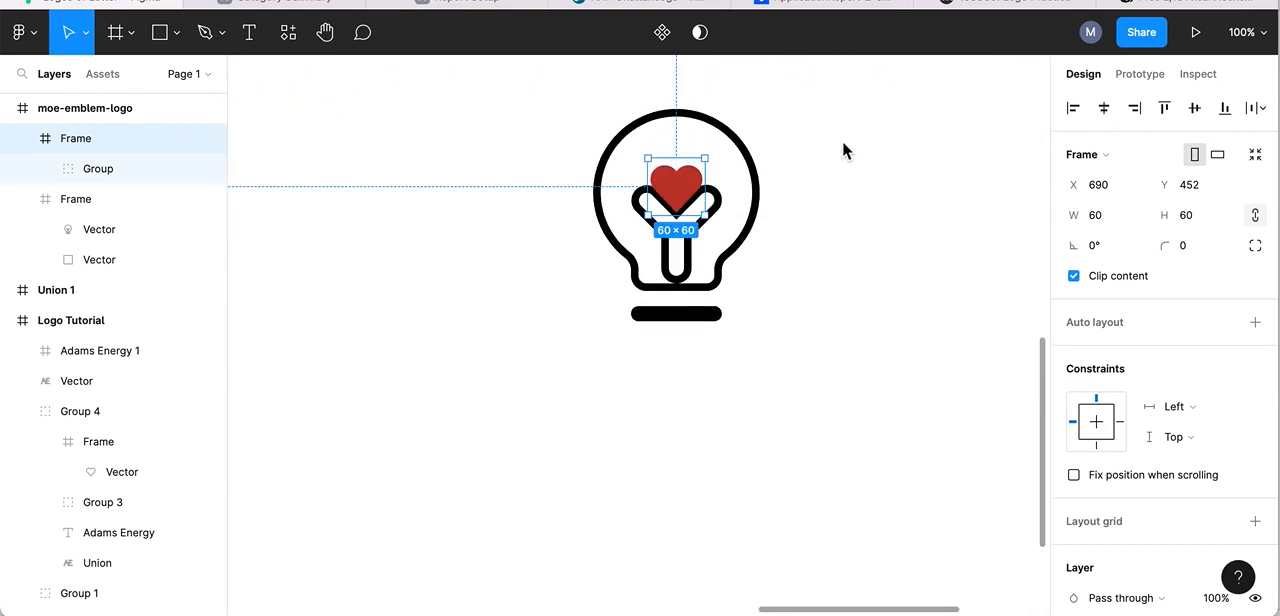
key("Up")
key("Up")
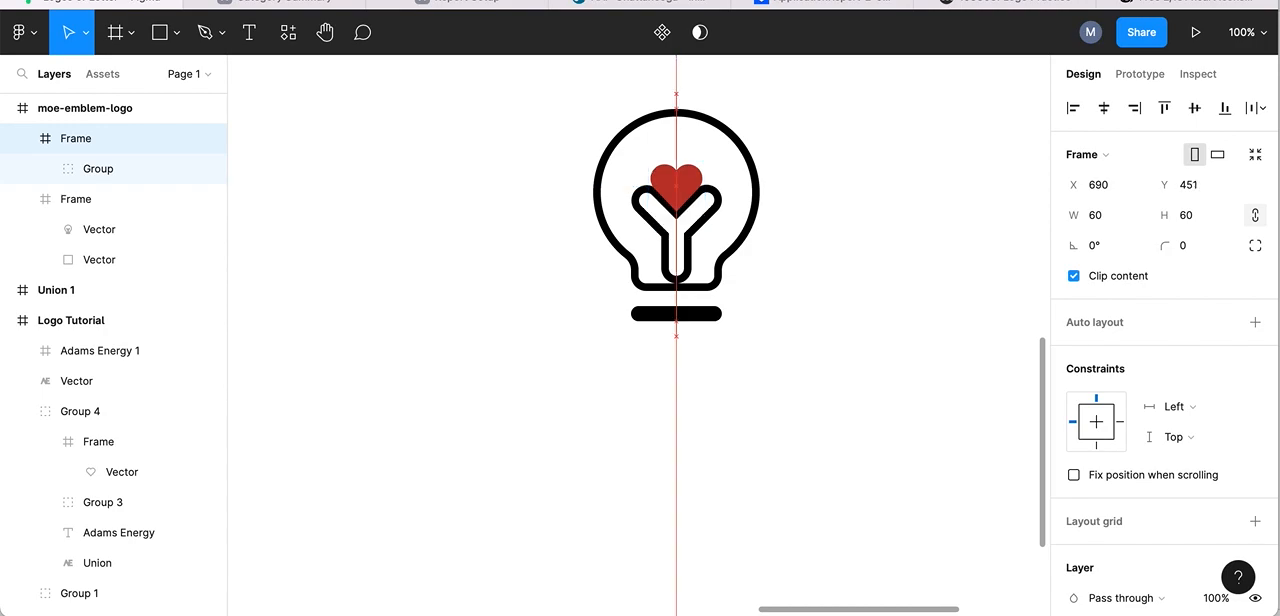
left_click(800, 127)
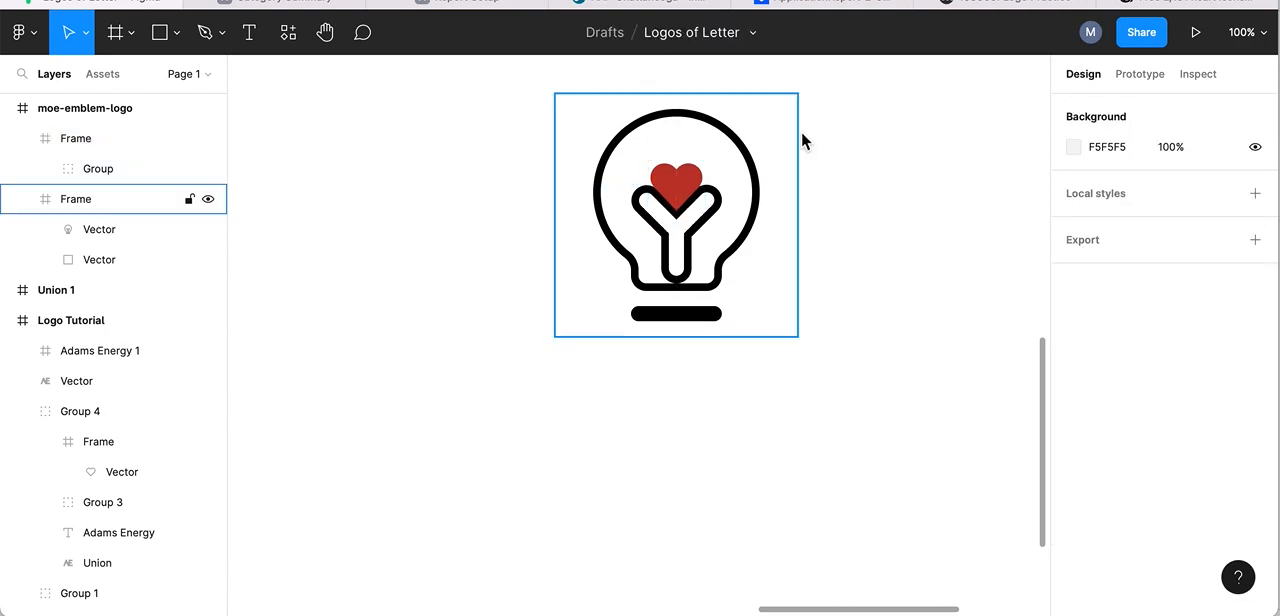
- Move the AE lettering and the Adams Energy wordmark from the Logo Tutorial frame into the moe-emblem-logo frame
scroll(914, 207, "up", 2)
scroll(914, 207, "right", 2)
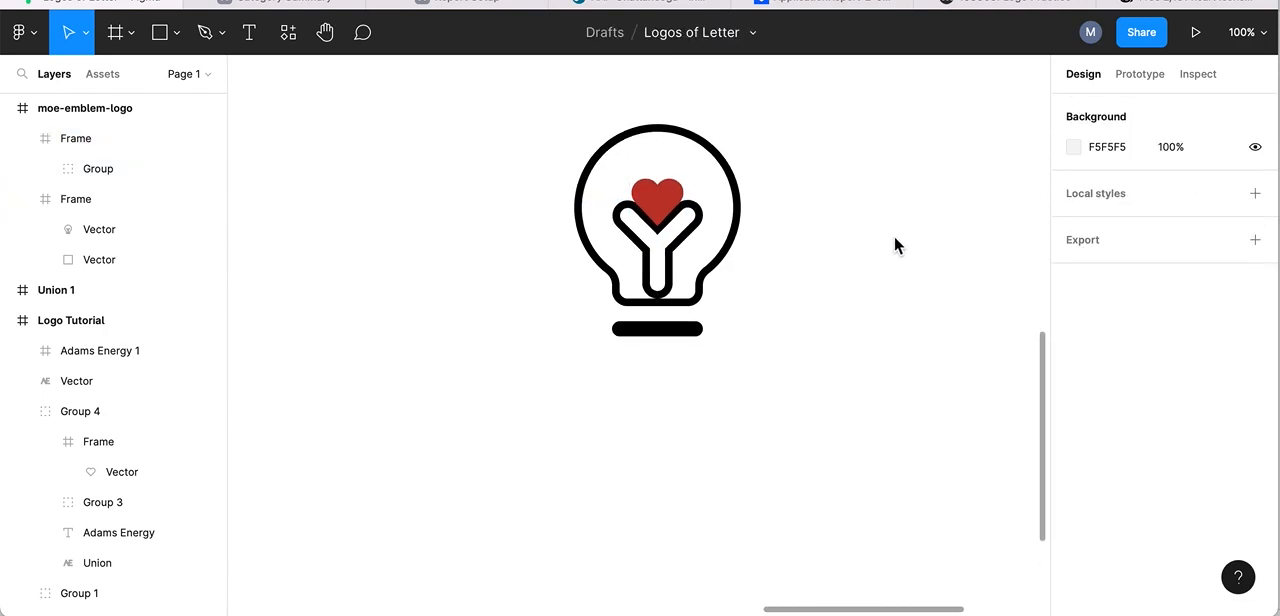
scroll(863, 281, "down", 5)
scroll(863, 281, "down", 2)
scroll(863, 281, "up", 1)
scroll(863, 281, "left", 2)
scroll(863, 281, "left", 2)
left_click(390, 160)
left_click_drag(440, 178, 1055, 205)
left_click_drag(501, 158, 829, 281)
scroll(829, 281, "right", 10)
scroll(829, 281, "left", 3)
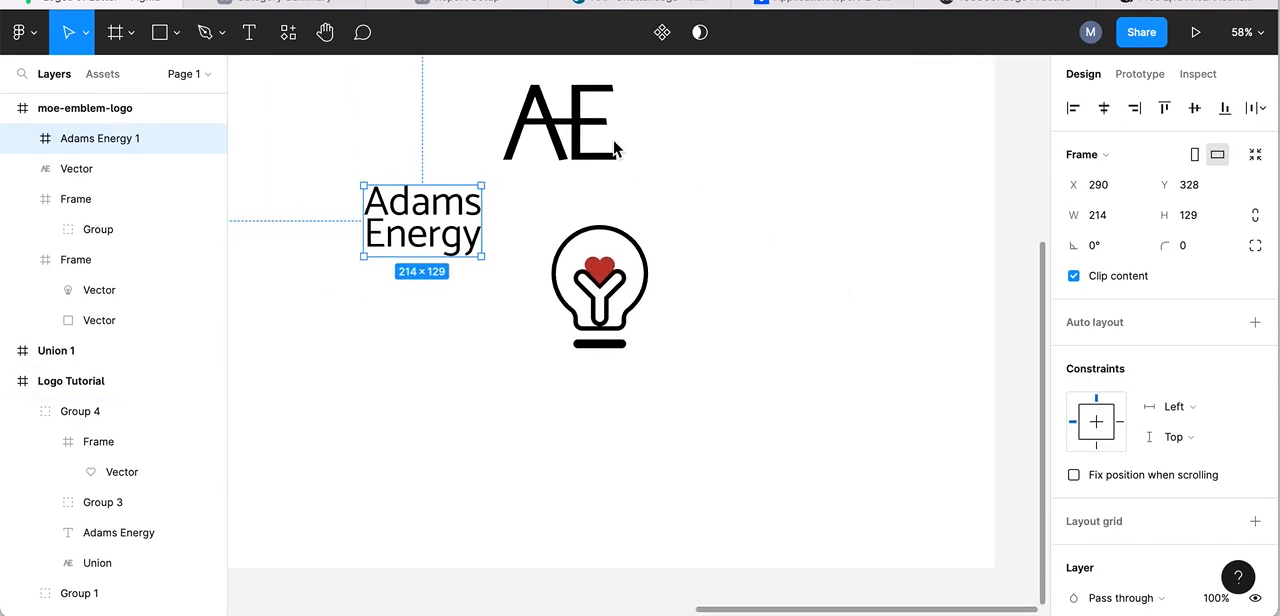
- Place the AE lettering directly to the right of the lightbulb and the Adams Energy wordmark beneath it at X 824, Y 548
left_click(530, 128)
left_click_drag(530, 128, 687, 276)
left_click_drag(410, 210, 700, 330)
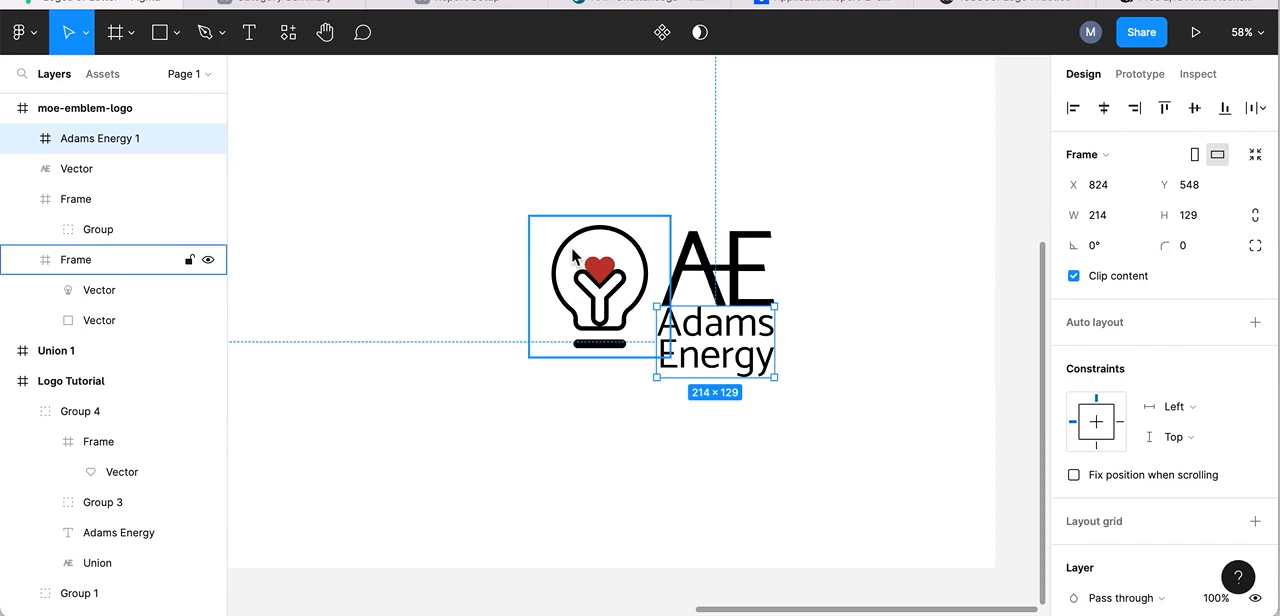
left_click(392, 208)
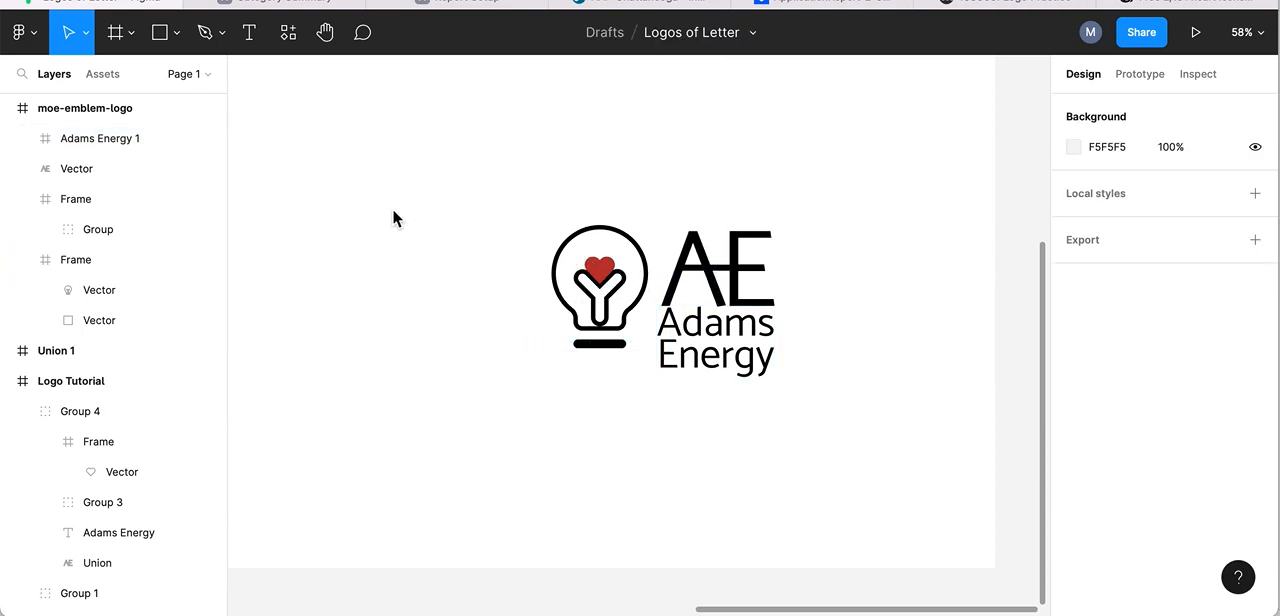
- Rename the lightbulb's vector layer as Lightbulb
left_click(580, 265)
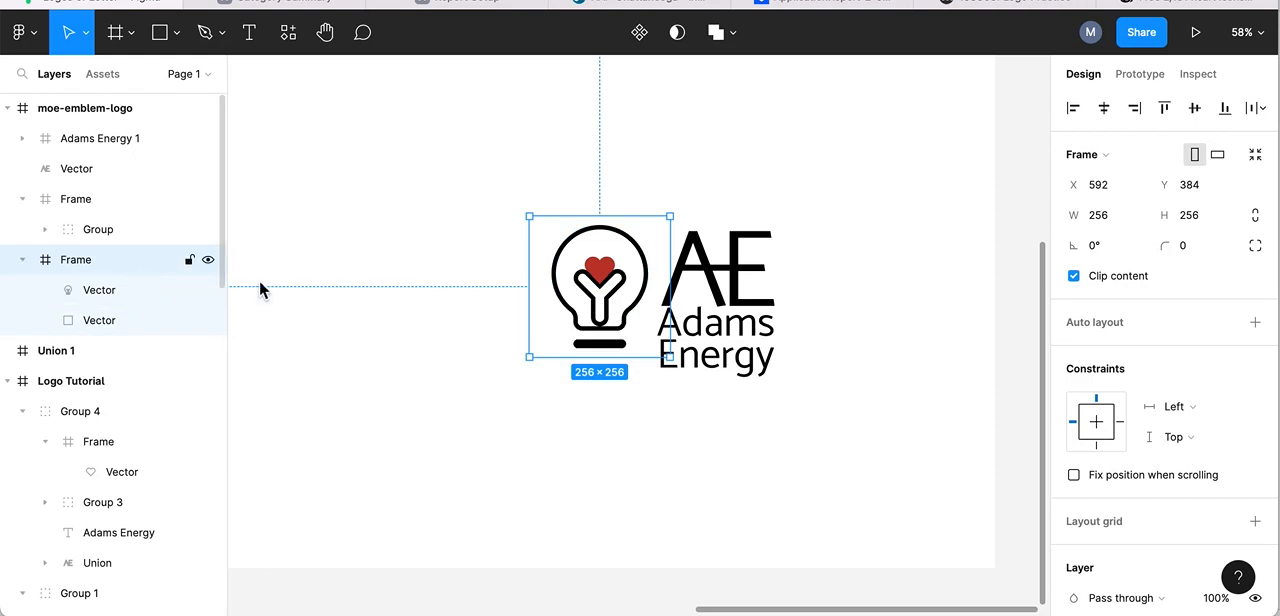
left_click(560, 265)
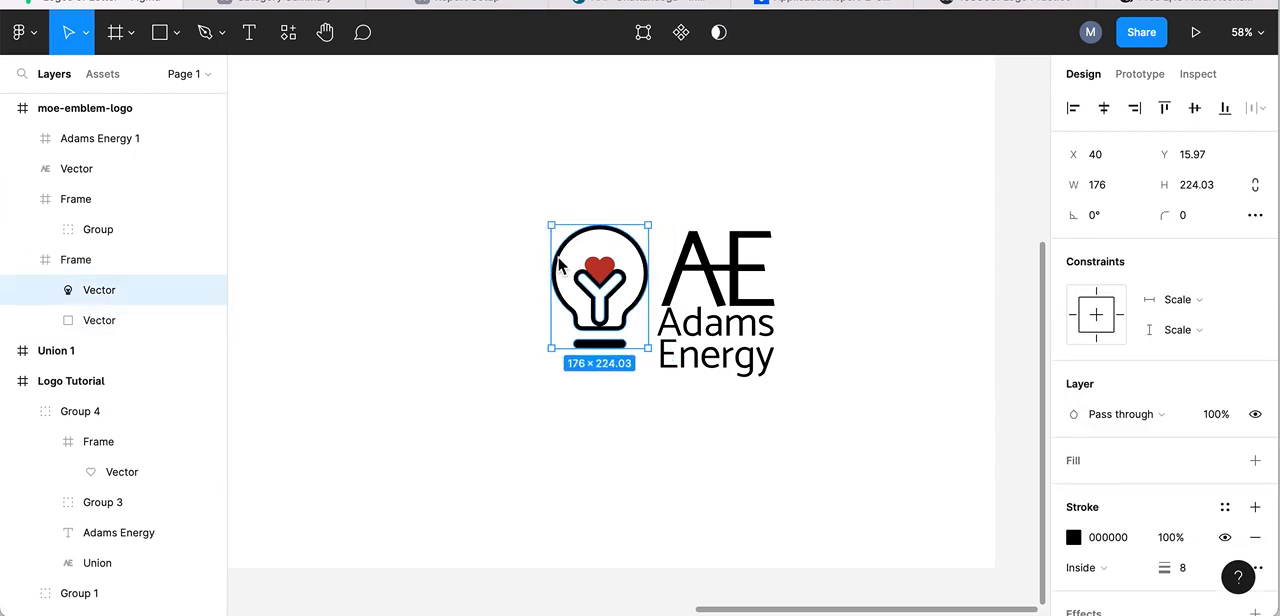
right_click(114, 293)
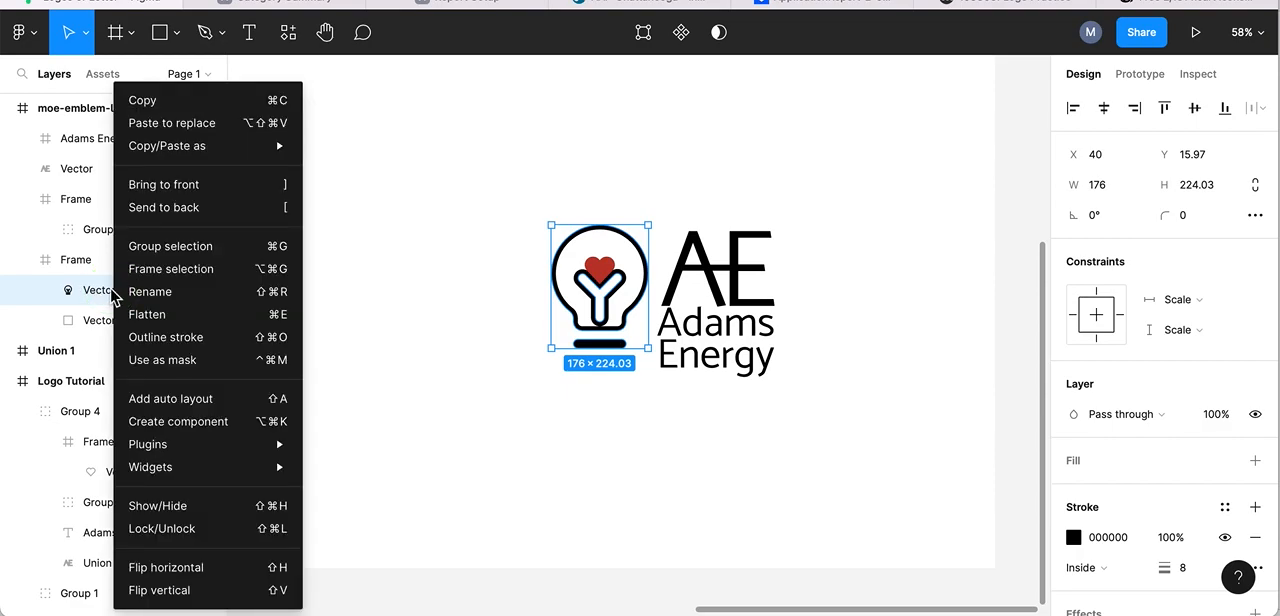
left_click(150, 294)
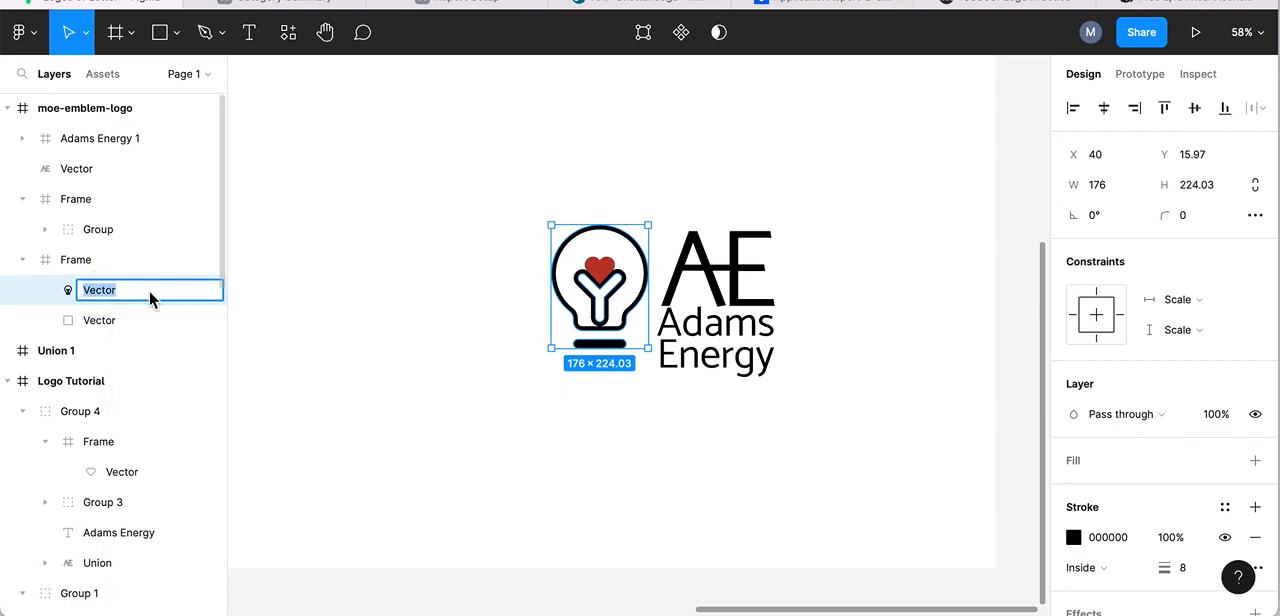
type("Lightbulb")
key("Return")
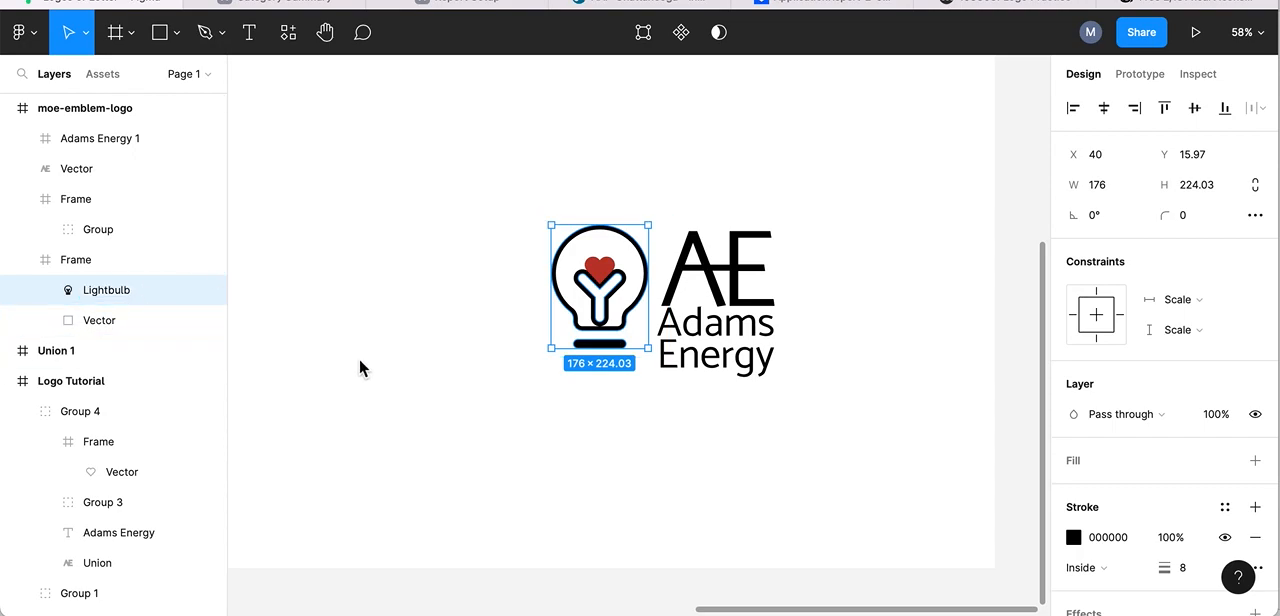
- Rename the vector layer nested in the heart's group as heart
left_click(605, 271)
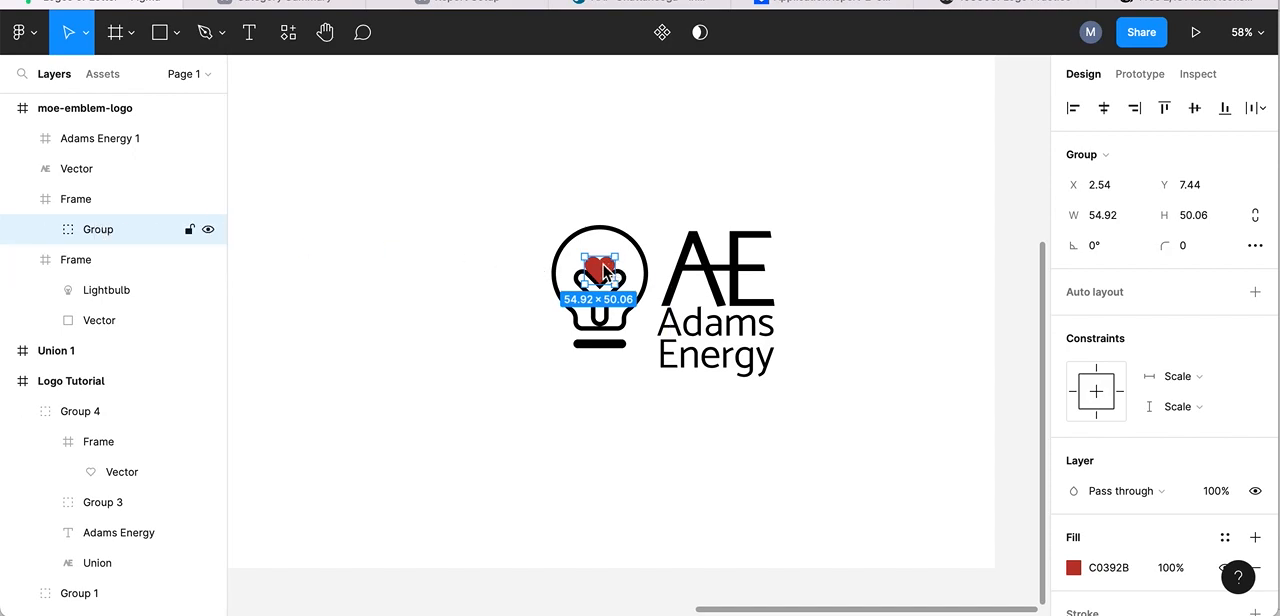
double_click(605, 271)
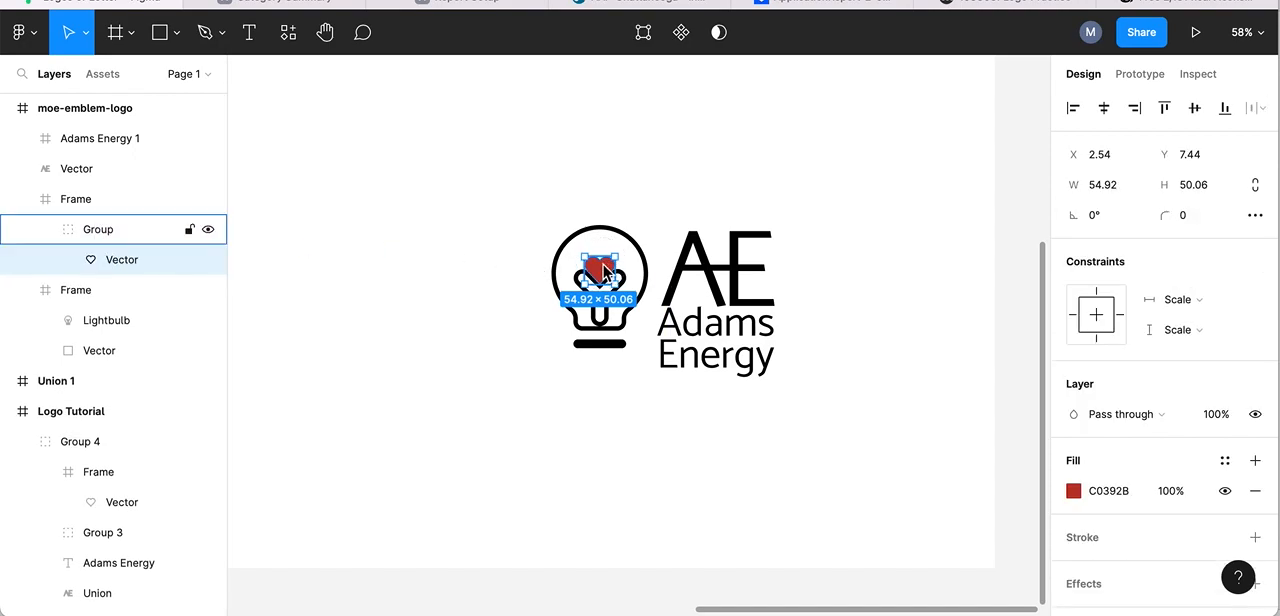
left_click(117, 256)
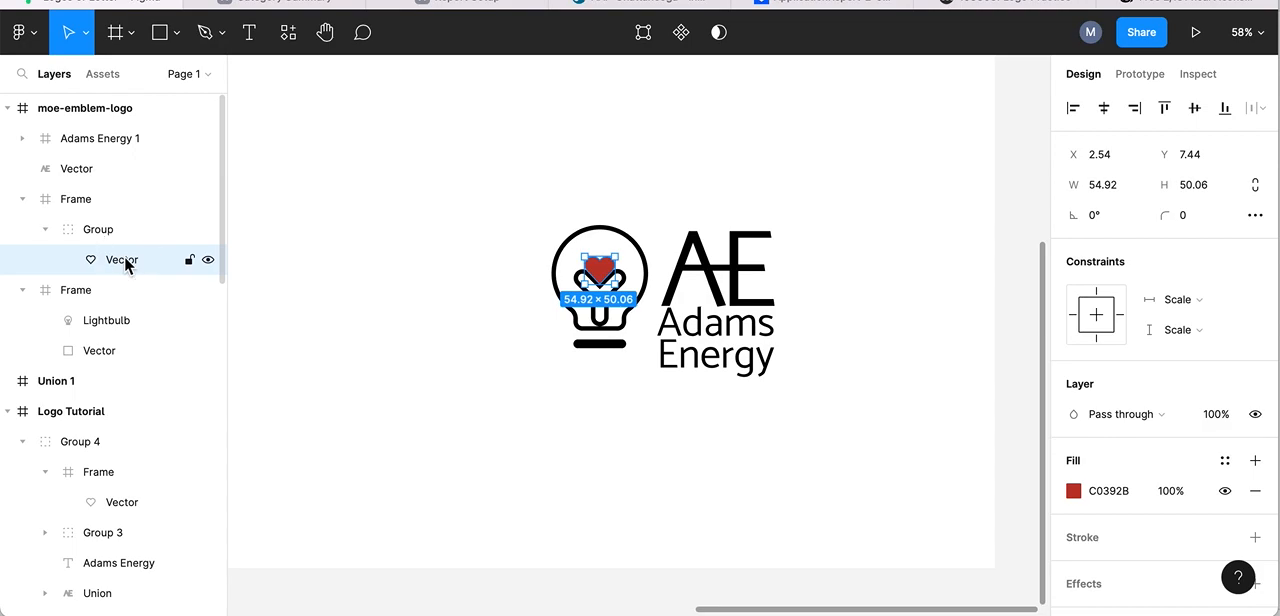
right_click(126, 262)
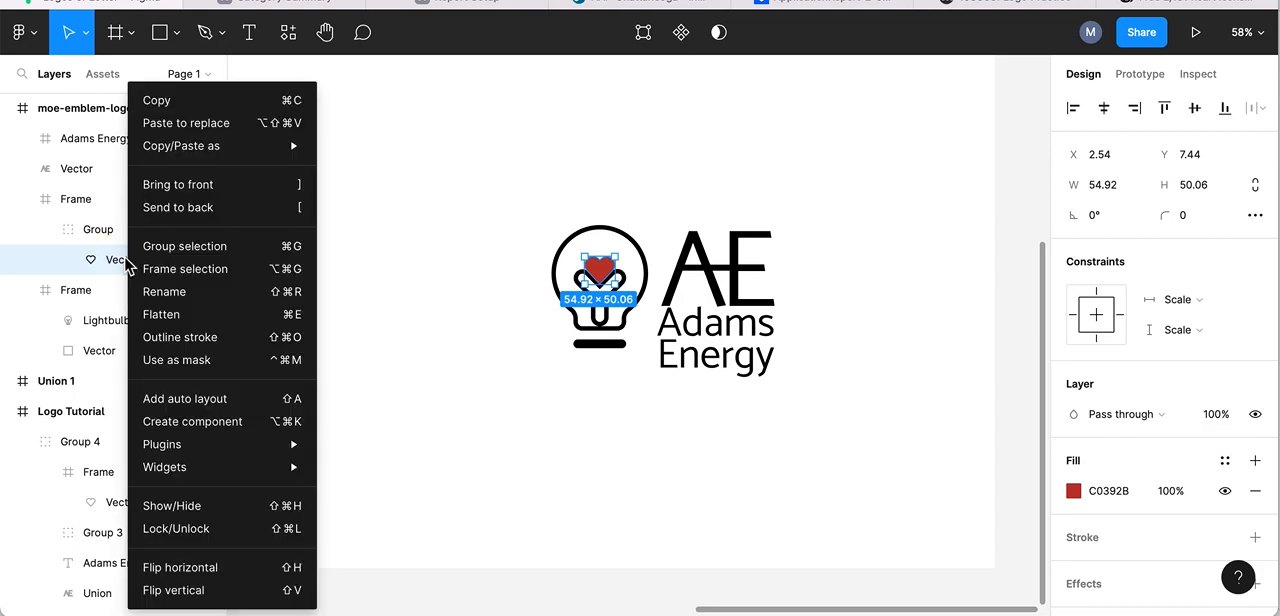
left_click(166, 291)
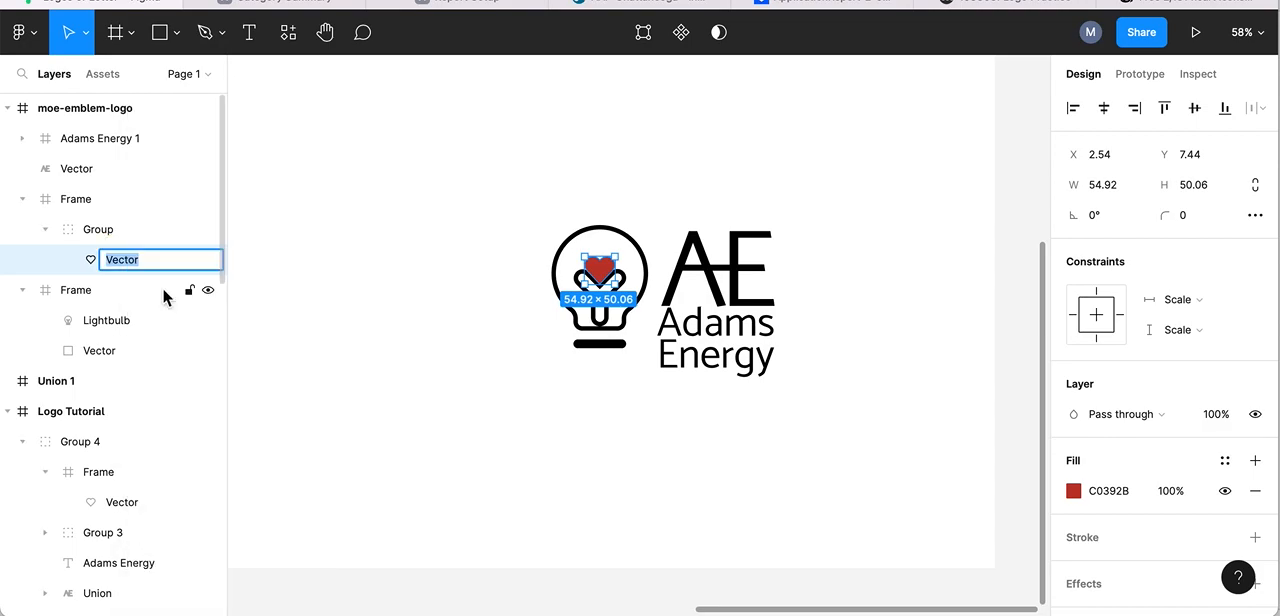
type("he")
key("Return")
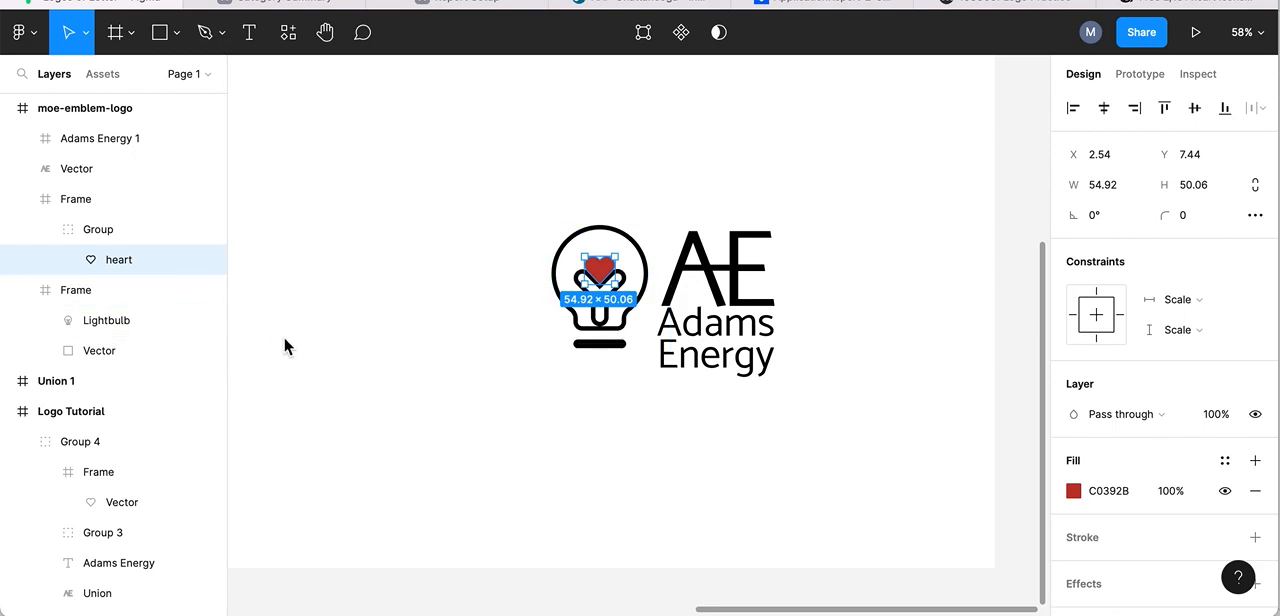
left_click(342, 328)
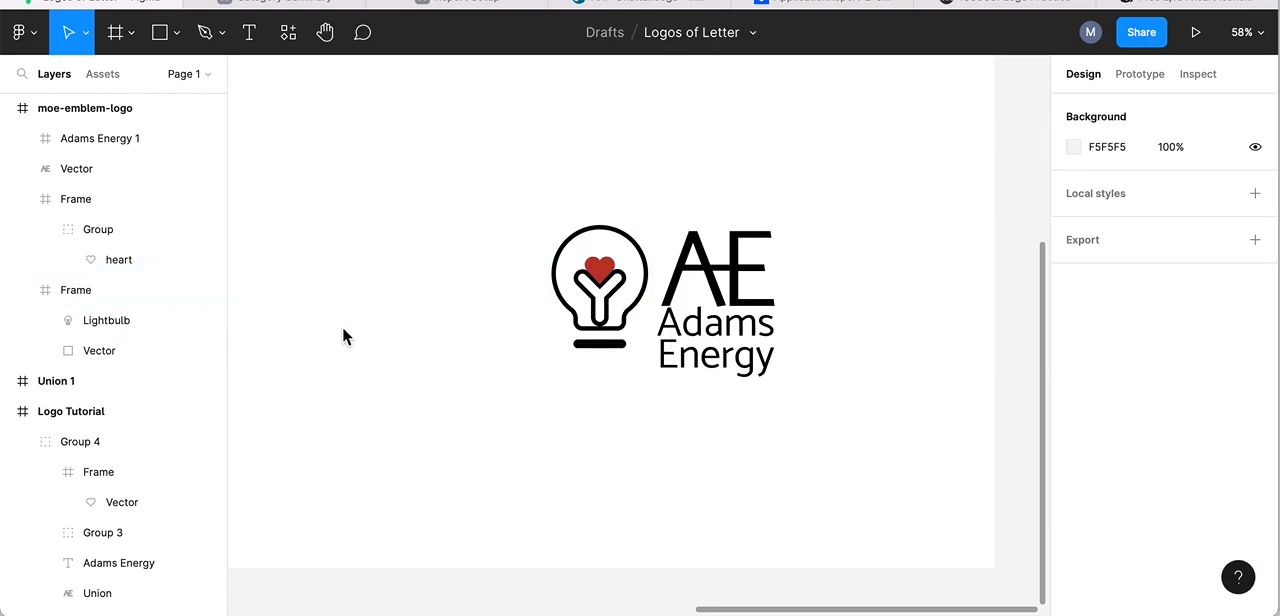
- Group the frame containing the lightbulb and the frame containing the heart within moe-emblem-logo
left_click(86, 290)
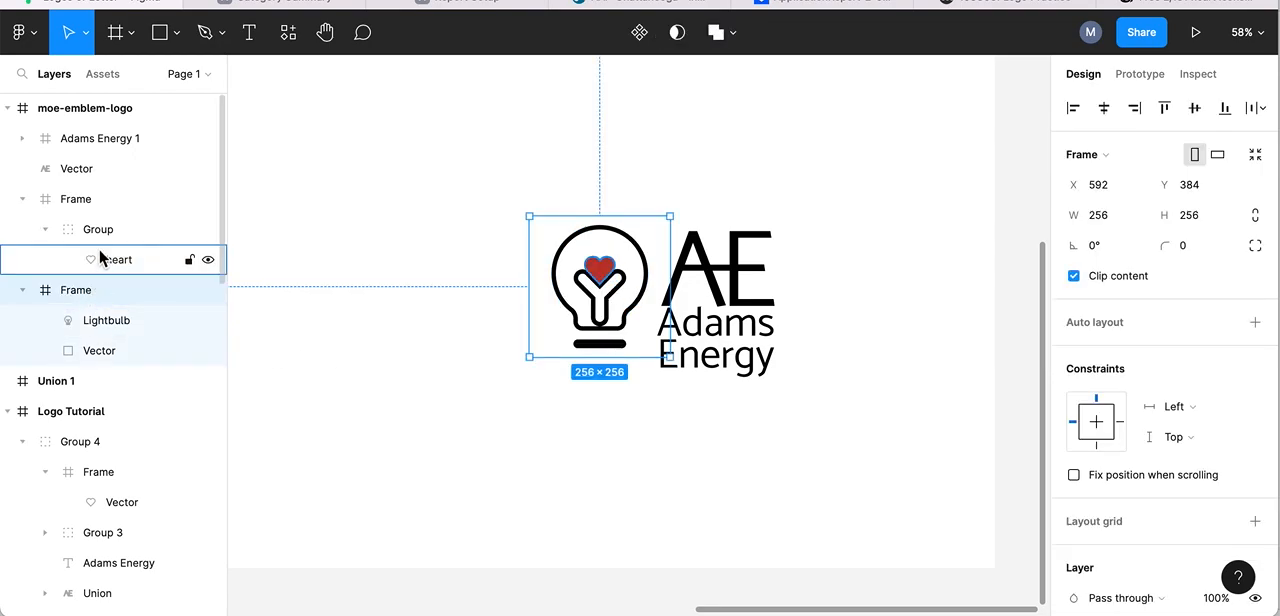
left_click(116, 323)
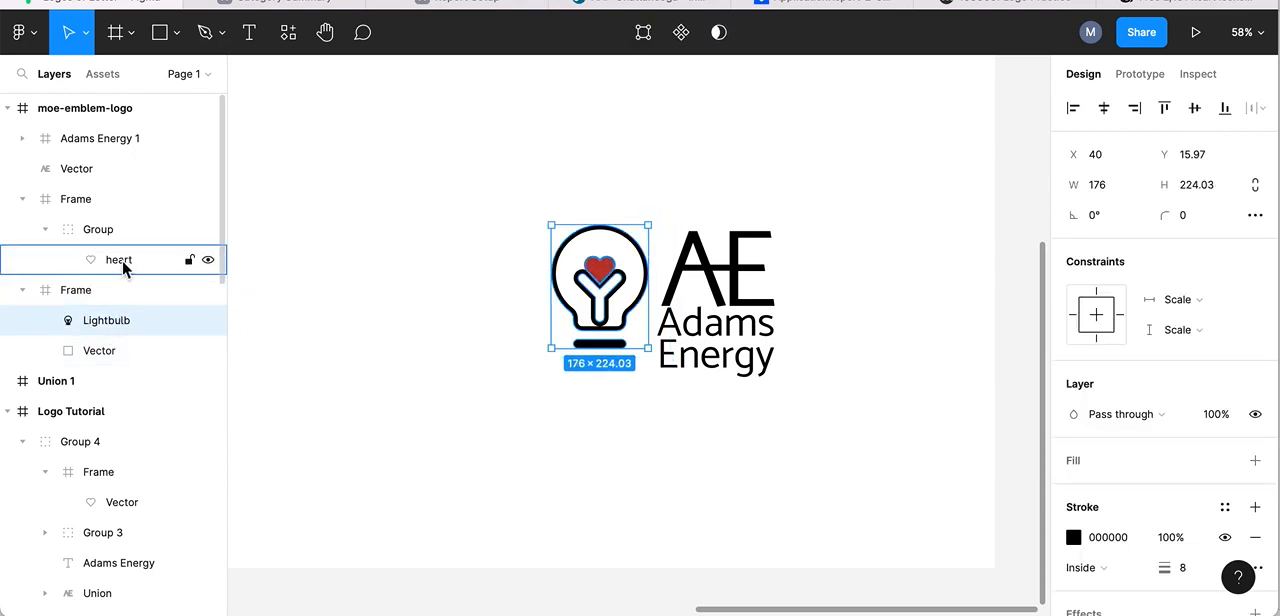
left_click(124, 268, "shift")
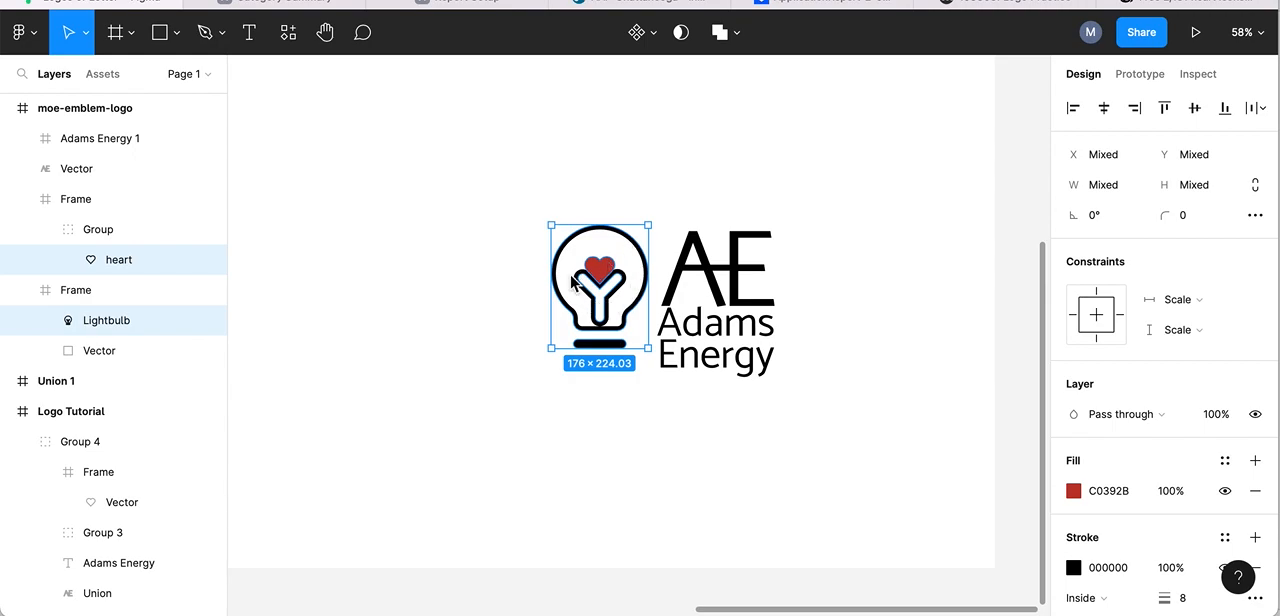
left_click(737, 35)
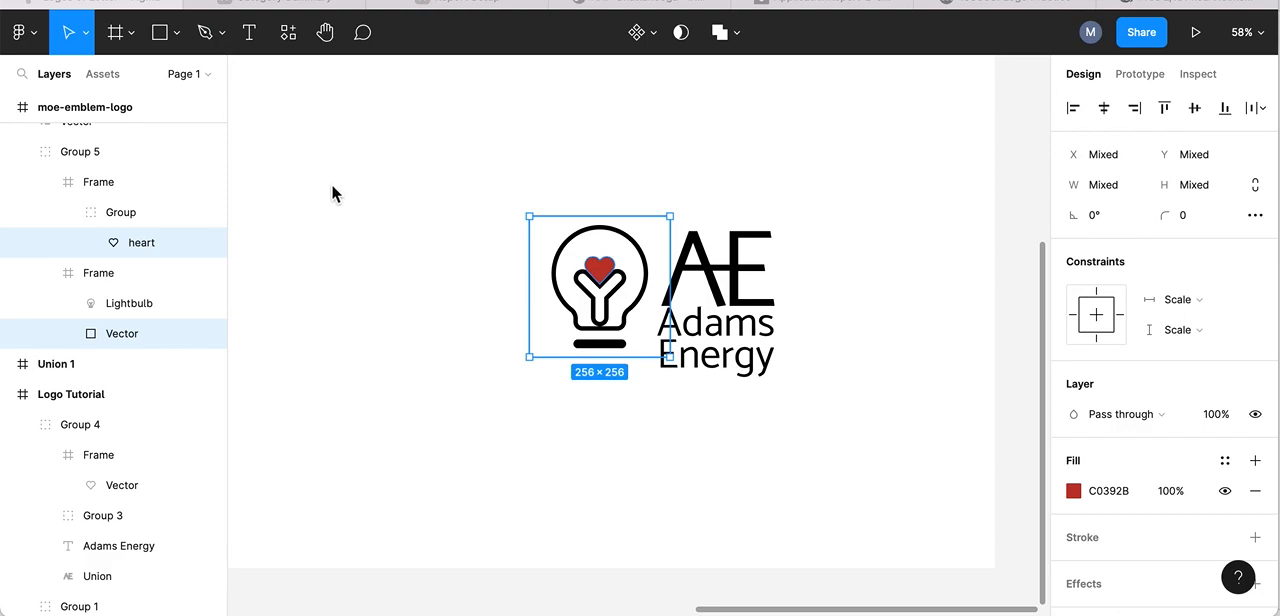
left_click(357, 196)
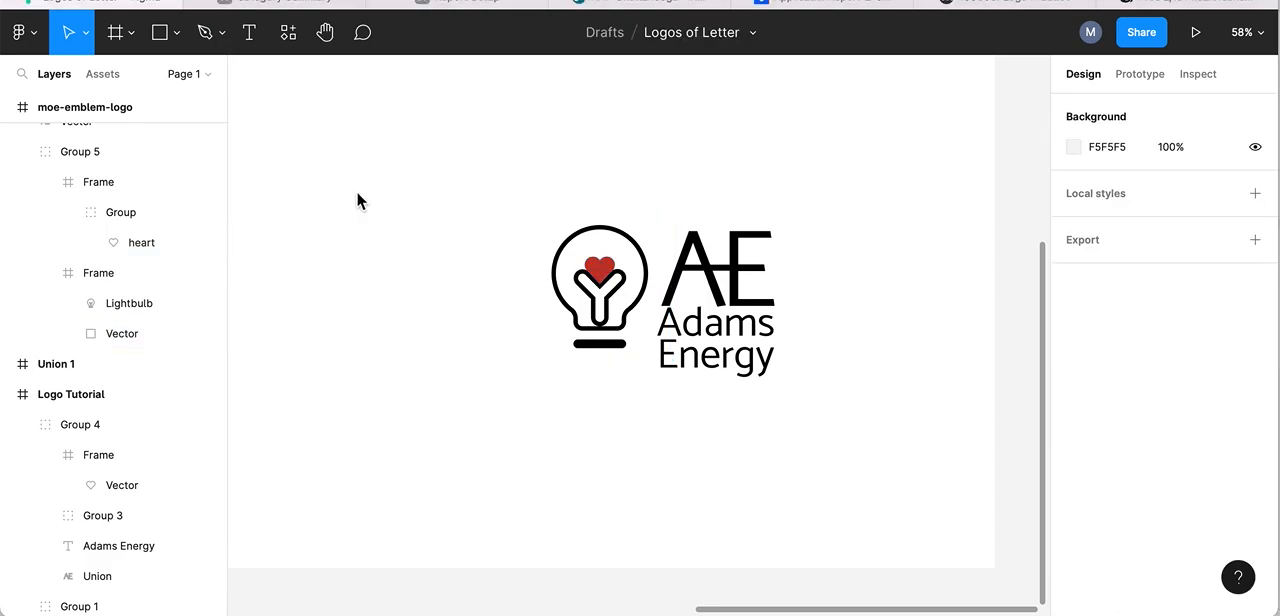
- Set the heart group's fill color to the red C92716
left_click(607, 277)
double_click(607, 277)
scroll(1081, 493, "down", 1)
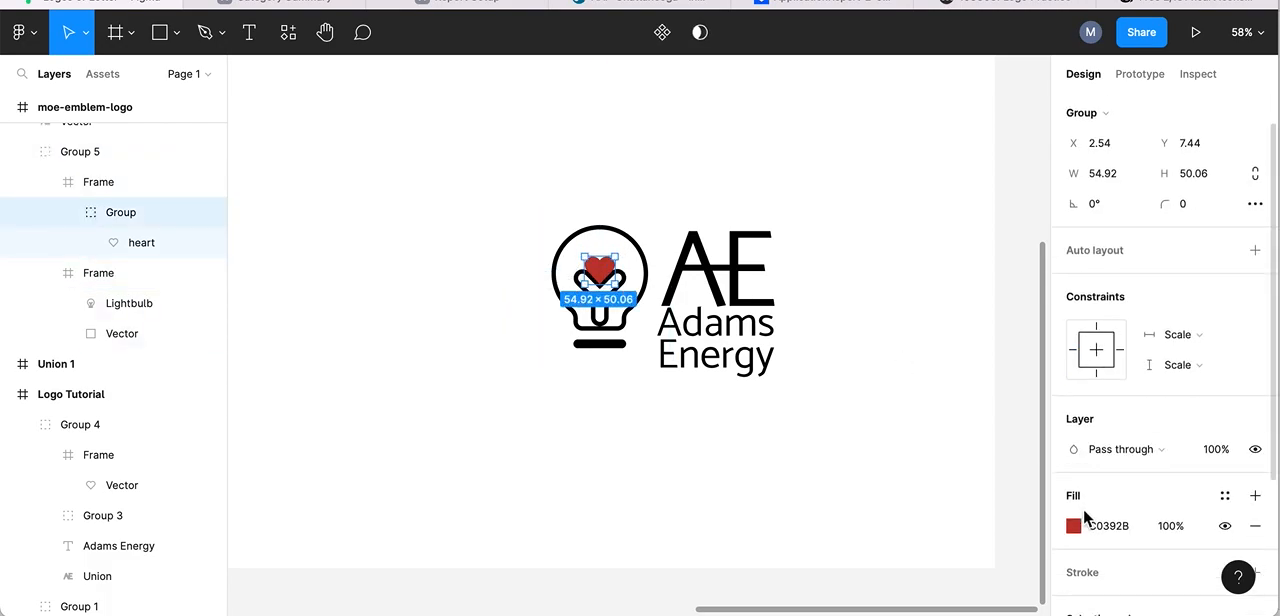
left_click(1072, 527)
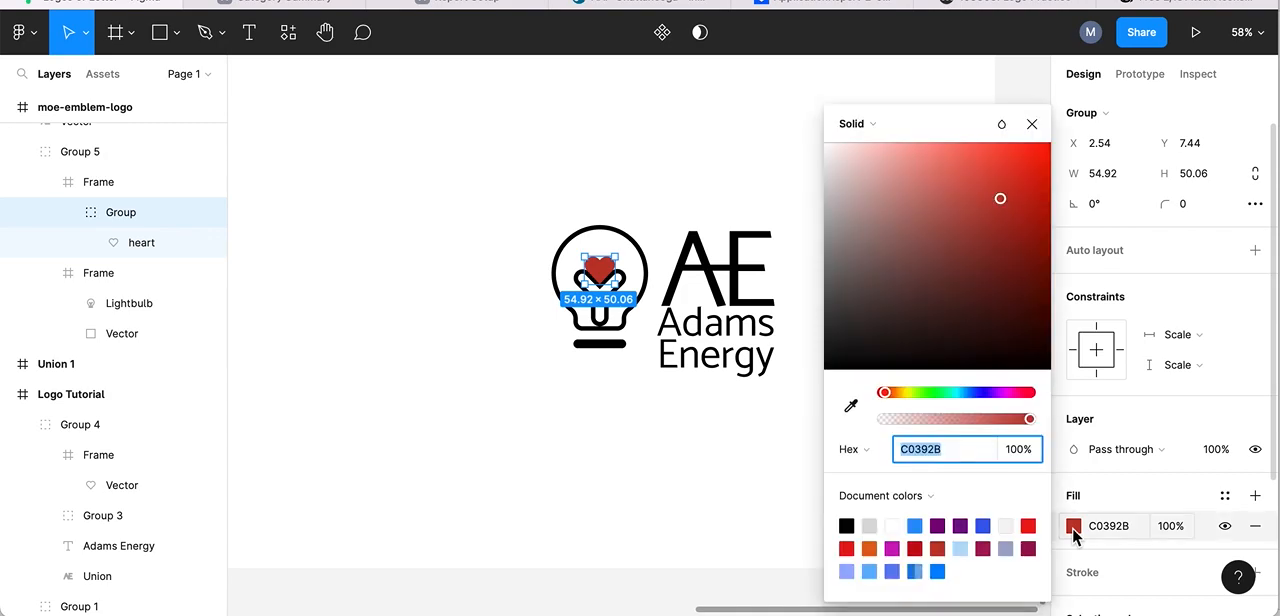
left_click(1023, 178)
left_click(1034, 155)
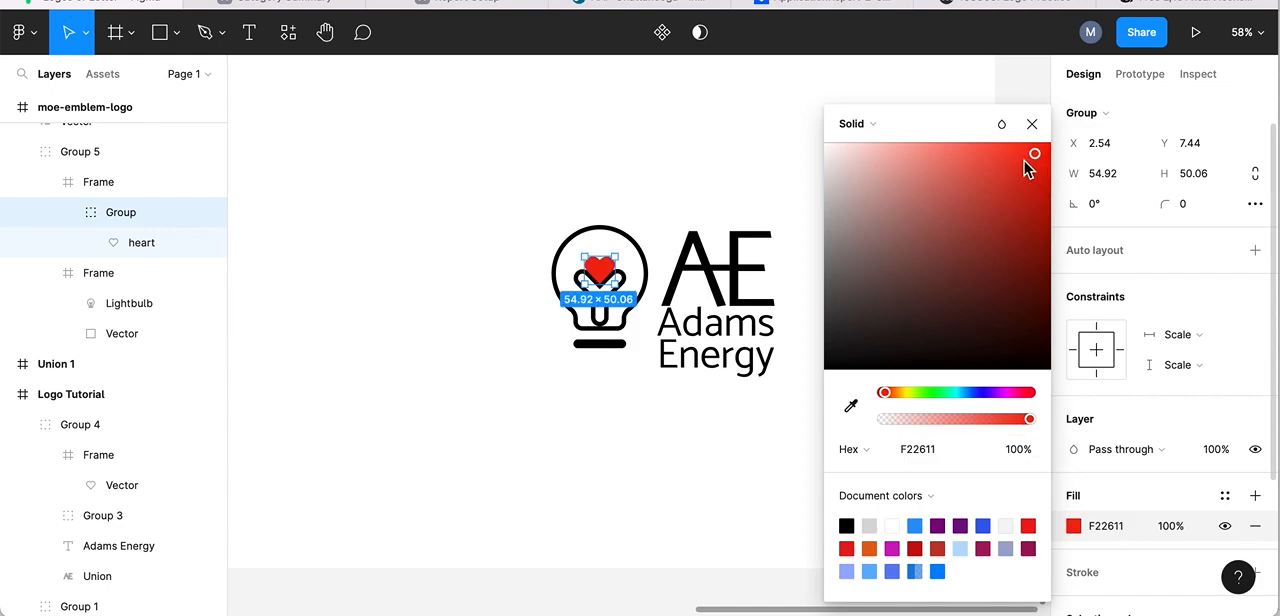
left_click(1036, 224)
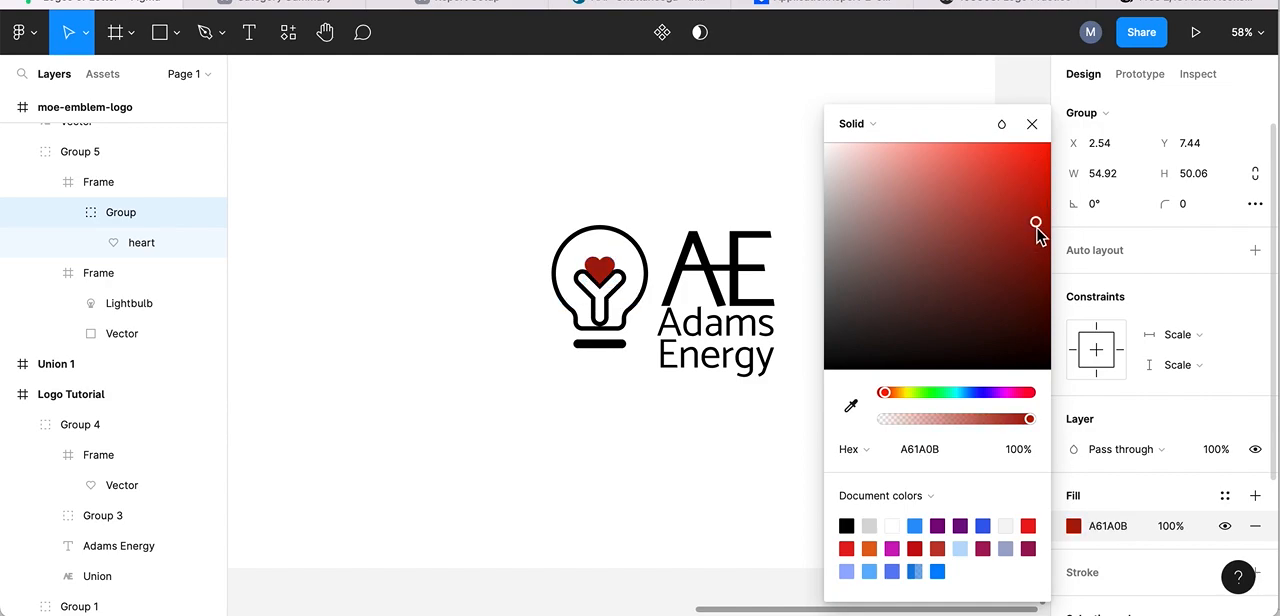
left_click(1026, 191)
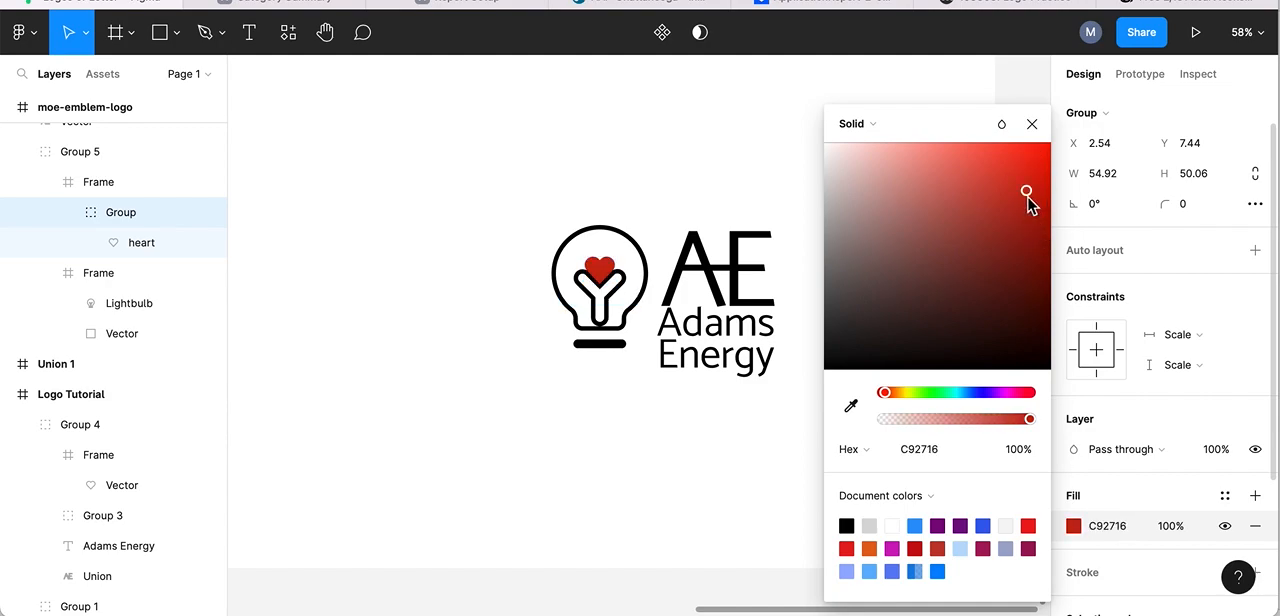
left_click(1032, 125)
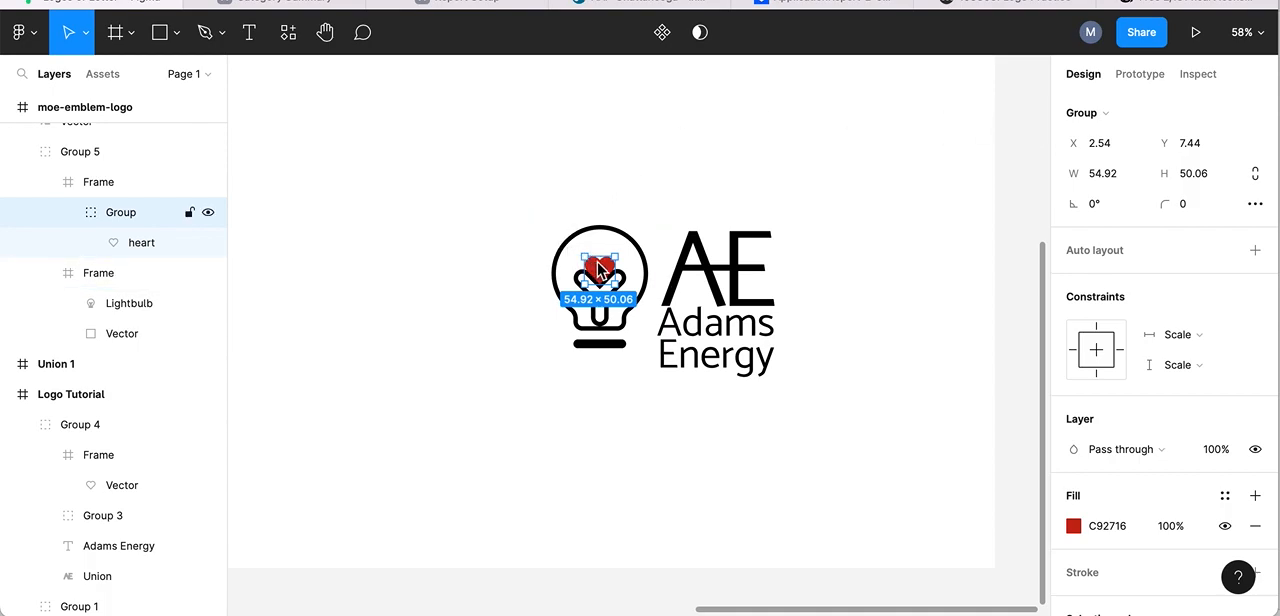
left_click(630, 158)
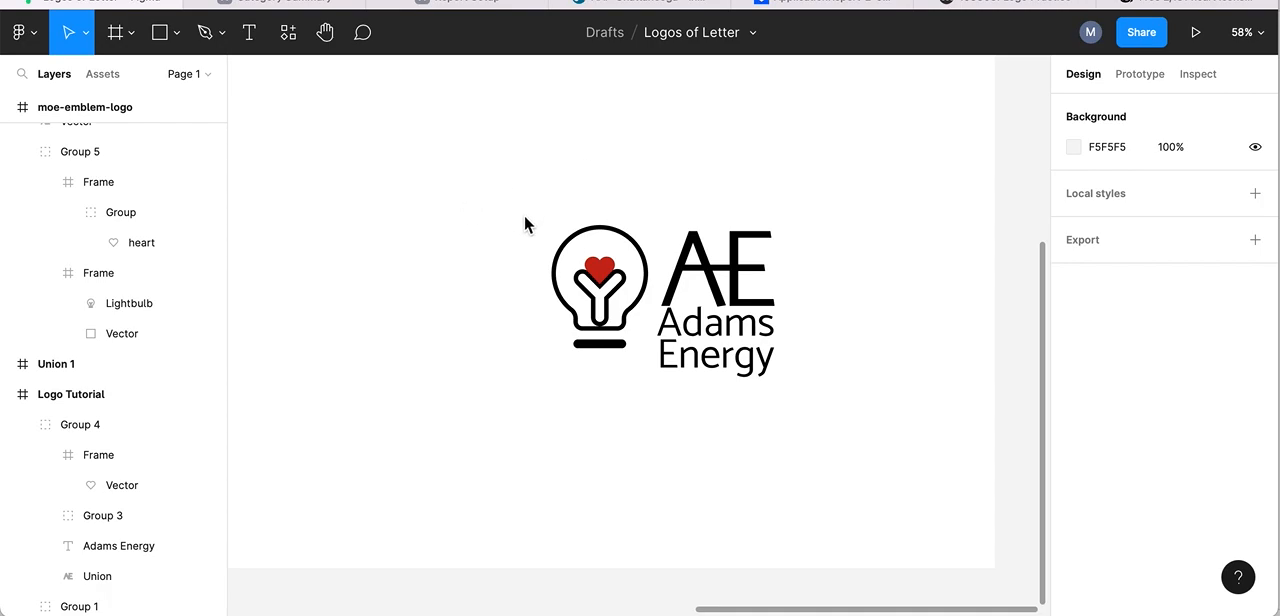
- Wrap the combined lightbulb and heart group in another group
left_click_drag(511, 195, 652, 366)
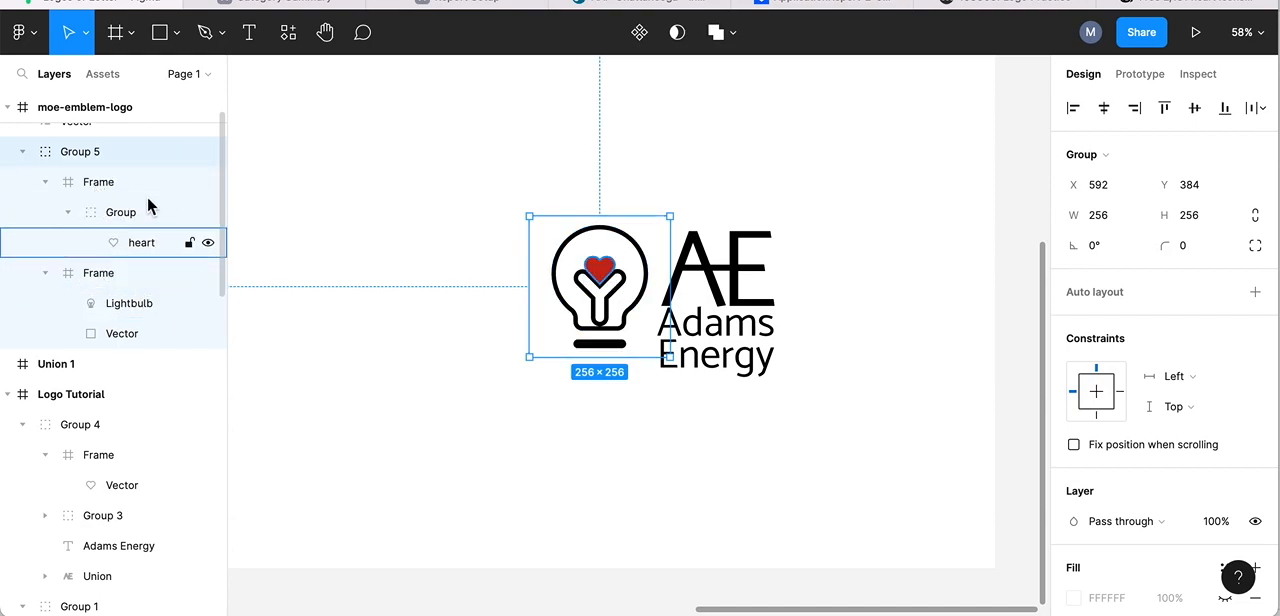
right_click(594, 277)
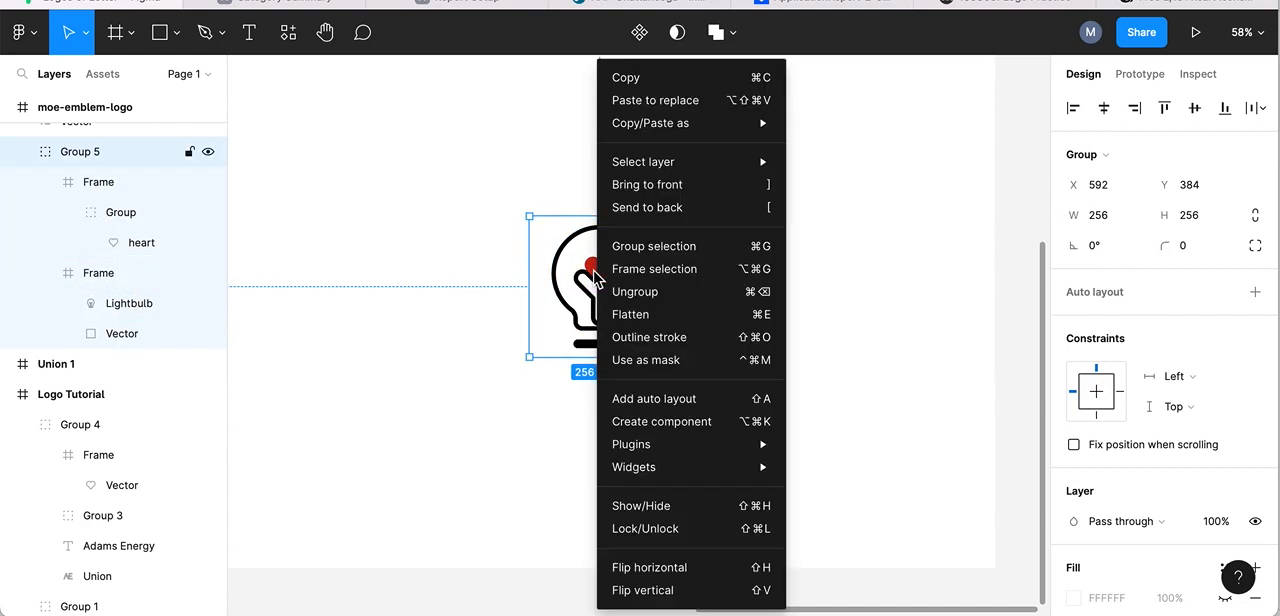
left_click(640, 253)
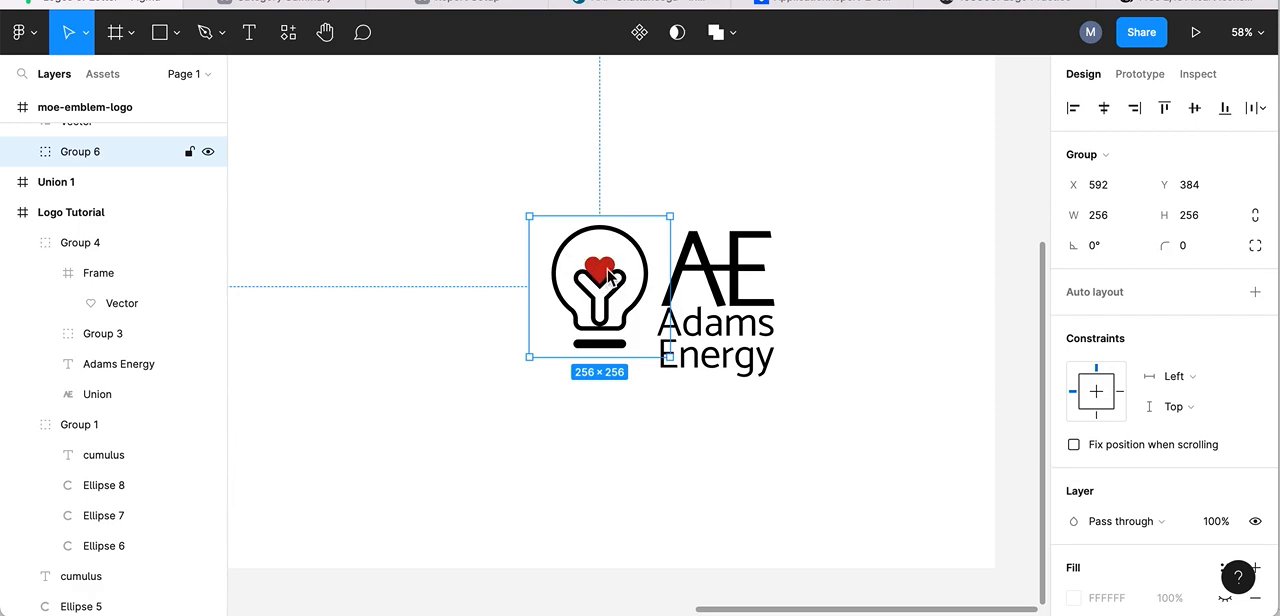
left_click(462, 404)
- Enlarge the lightbulb and heart group proportionally to 311 × 311 and place it at X 542, Y 366
left_click(582, 287)
left_click(527, 217)
left_click_drag(526, 220, 477, 185)
key("ctrl+z")
left_click_drag(528, 217, 491, 178)
left_click_drag(587, 228, 598, 252)
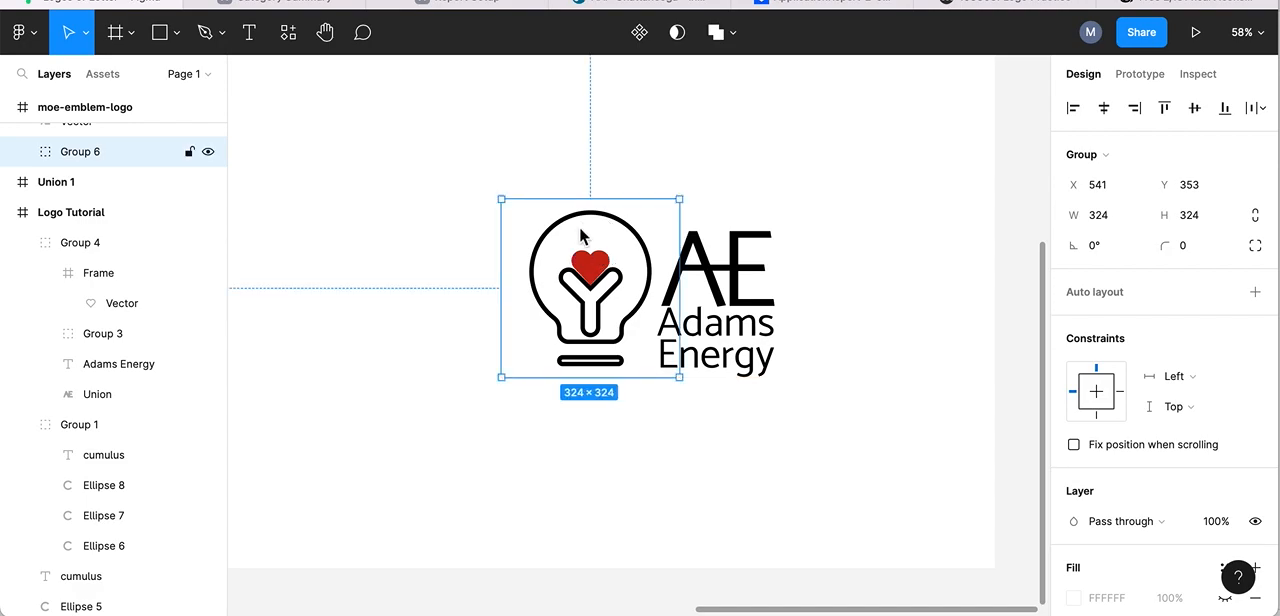
left_click(502, 201)
left_click_drag(502, 205, 515, 214)
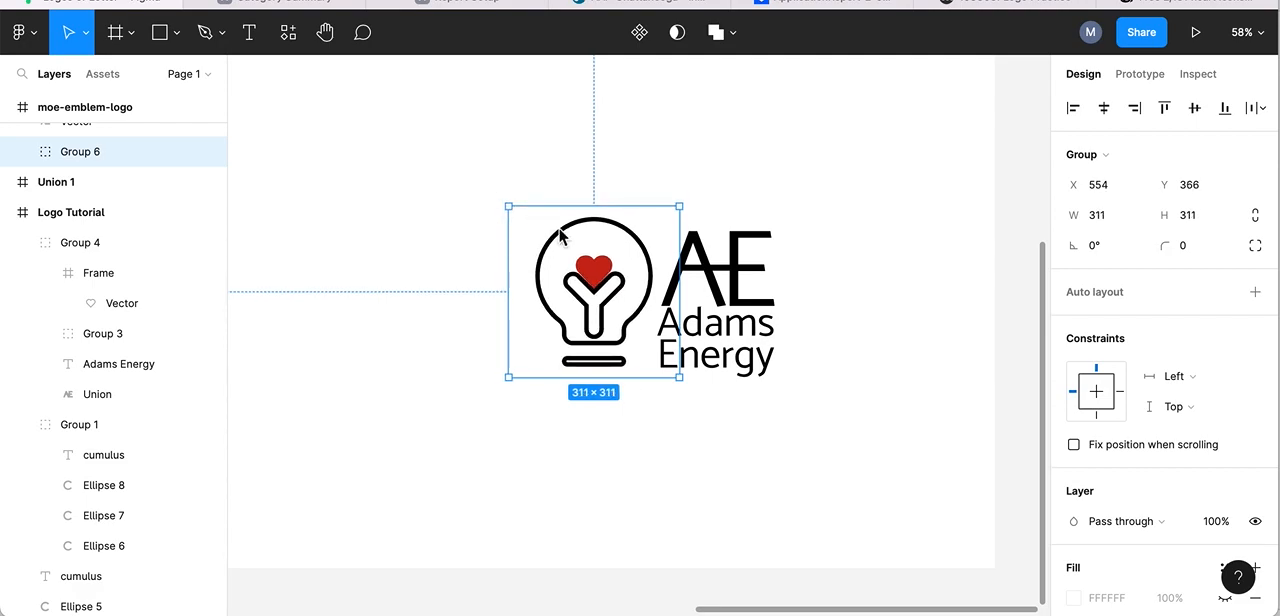
left_click_drag(591, 248, 584, 250)
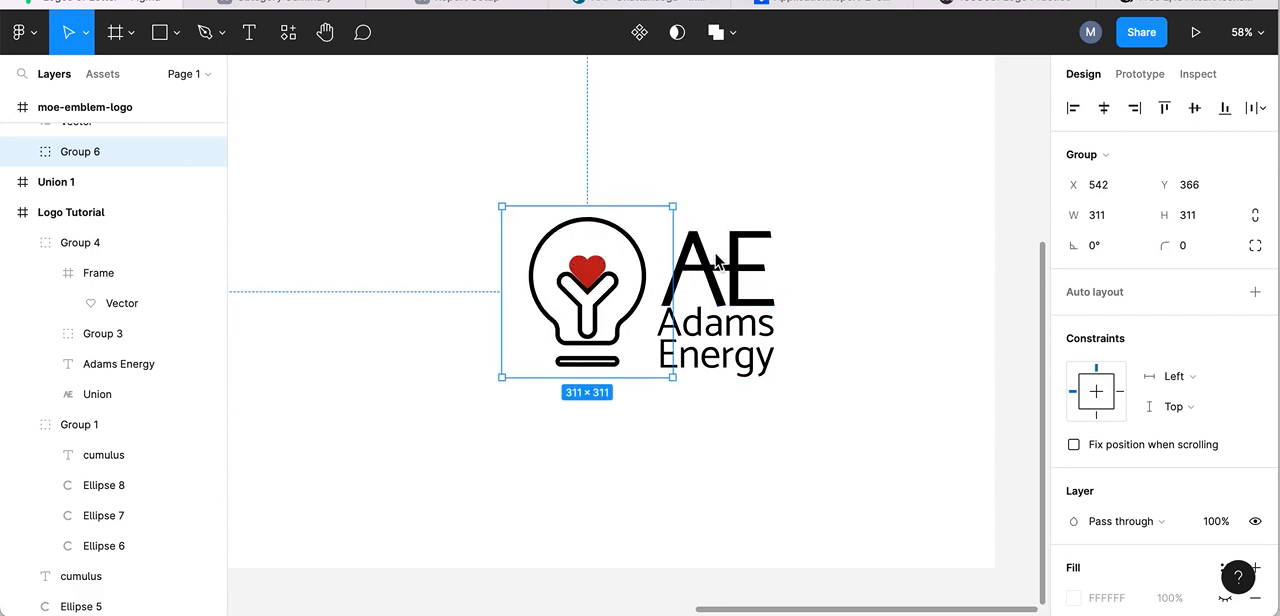
- Align the top edge of the AE lettering with the top of the lightbulb's frame
double_click(607, 232)
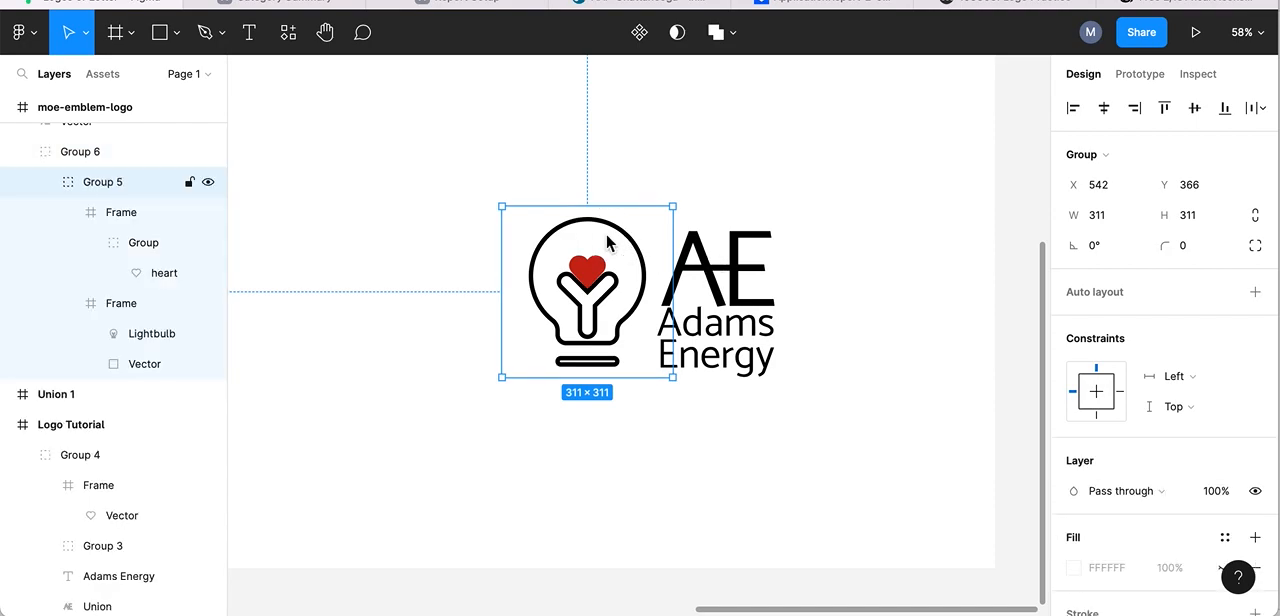
left_click(610, 228)
left_click(694, 260, "shift")
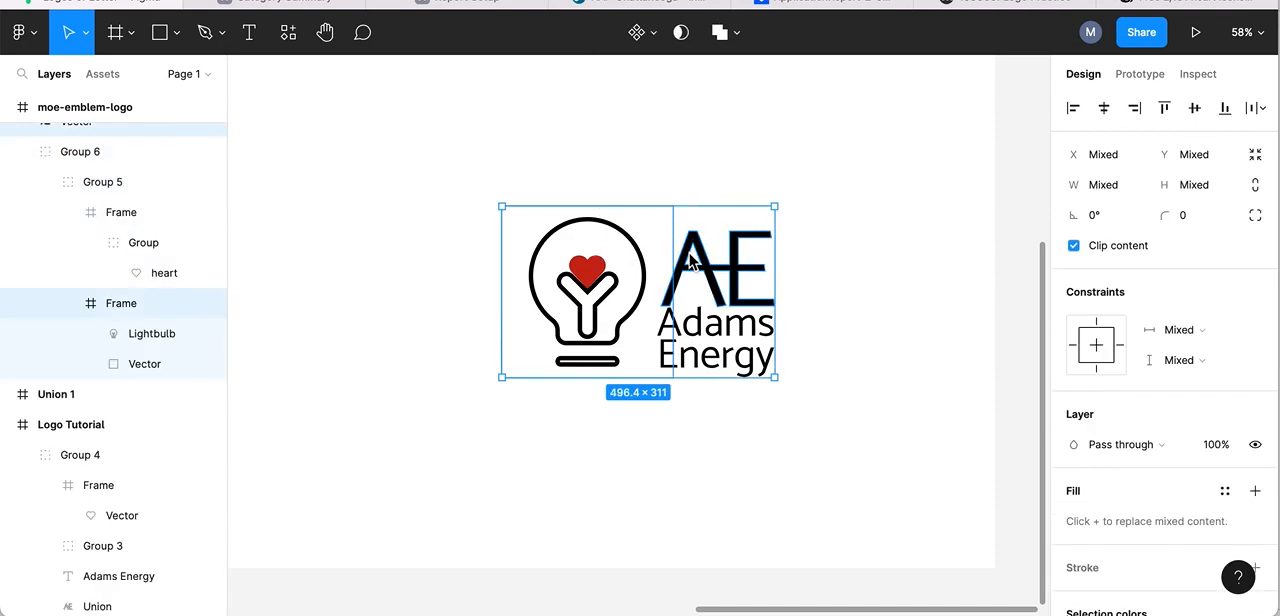
left_click(1166, 109)
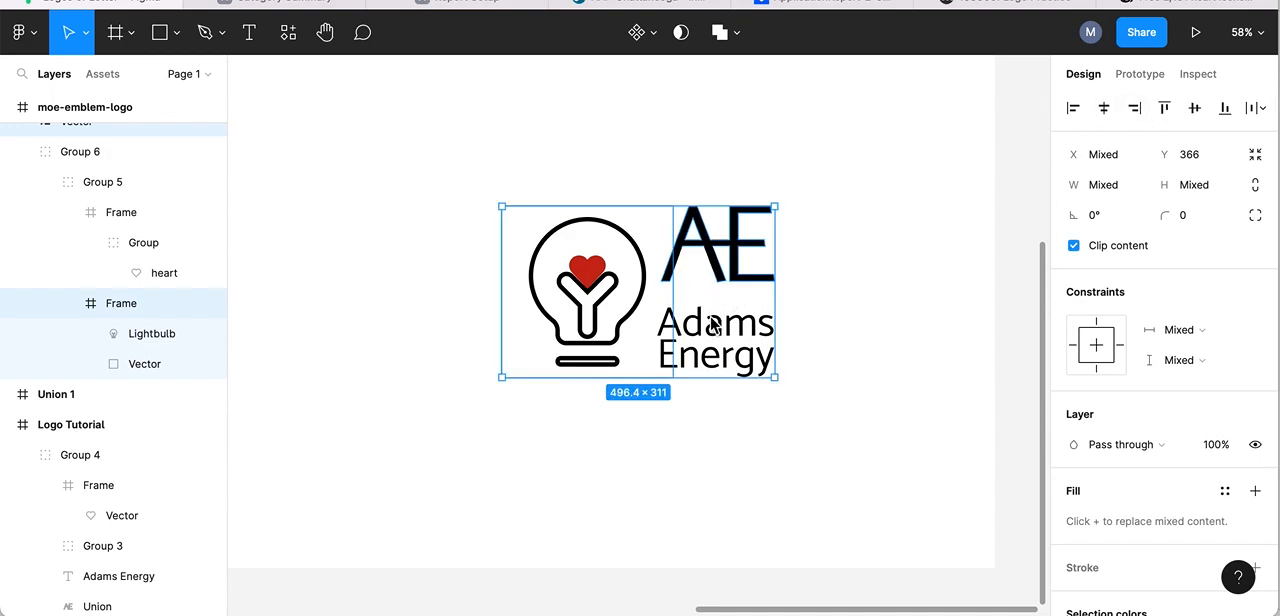
left_click(922, 209)
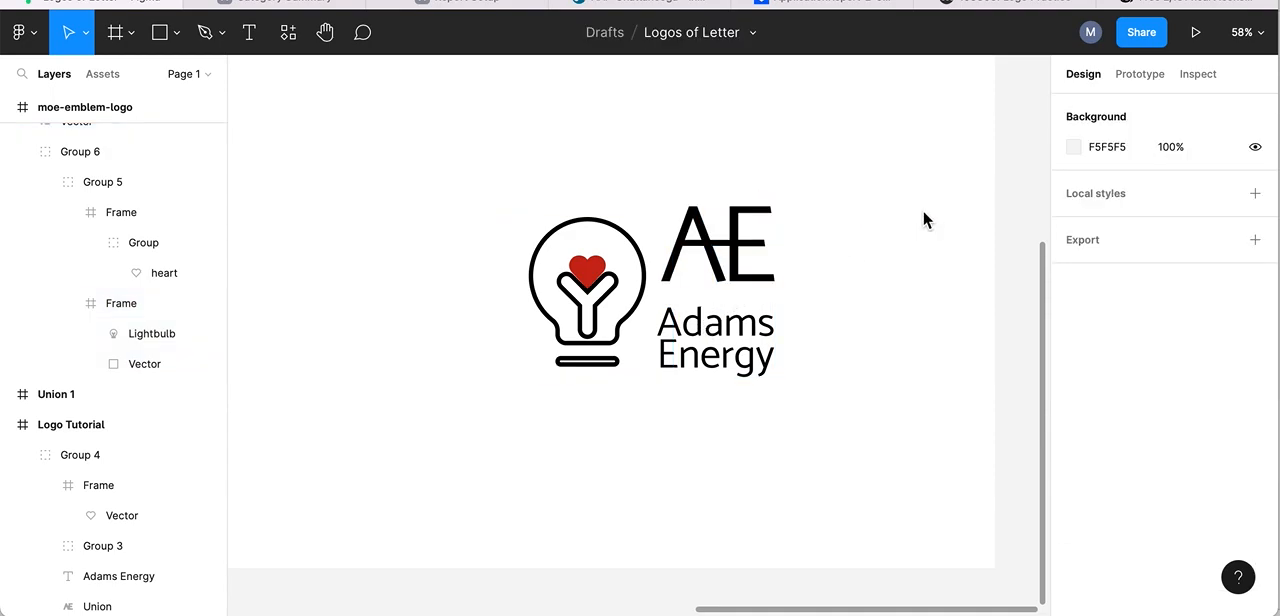
- Move the AE lettering down toward the wordmark and left until it sits close against the lightbulb's right edge
left_click(710, 230)
left_click_drag(703, 234, 700, 254)
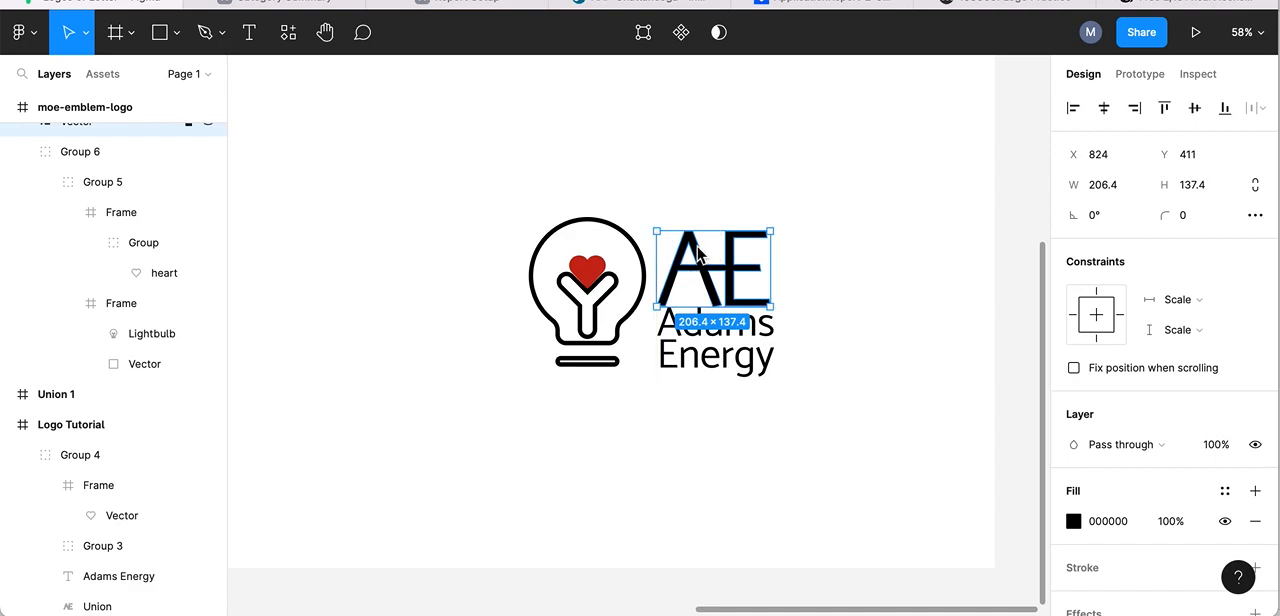
left_click(891, 194)
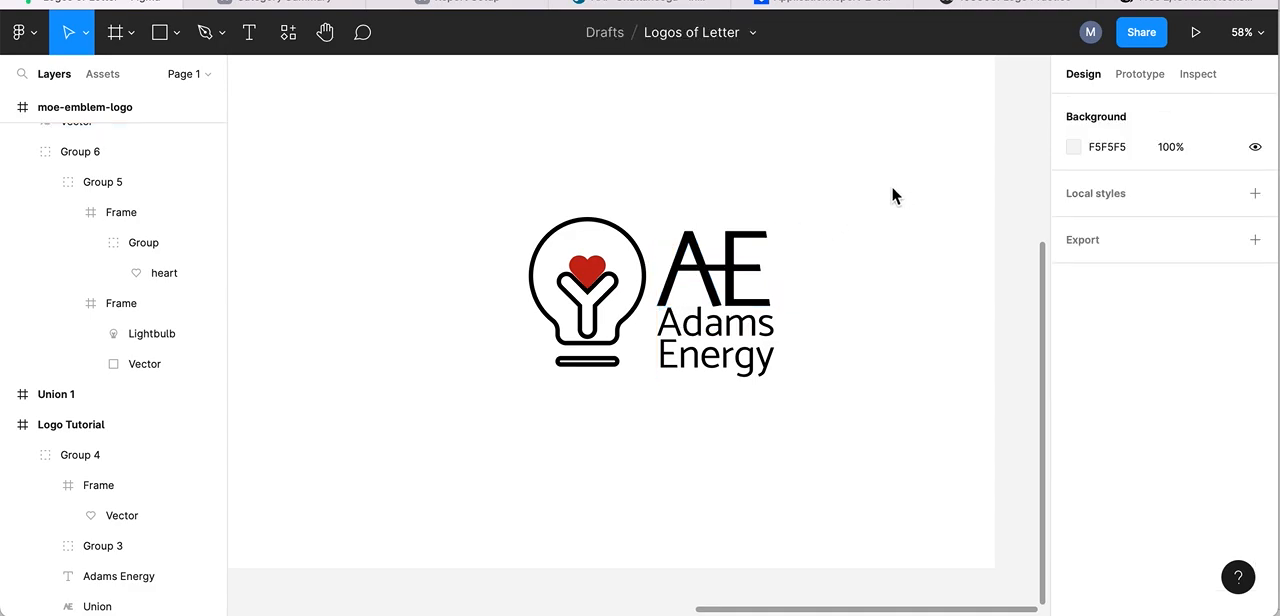
mouse_move(698, 252)
left_mouse_down()
mouse_move(670, 250)
mouse_move(682, 258)
left_mouse_up()
- Place the Adams Energy wordmark directly beneath the AE lettering at X 783, Y 535
left_click_drag(737, 325, 716, 325)
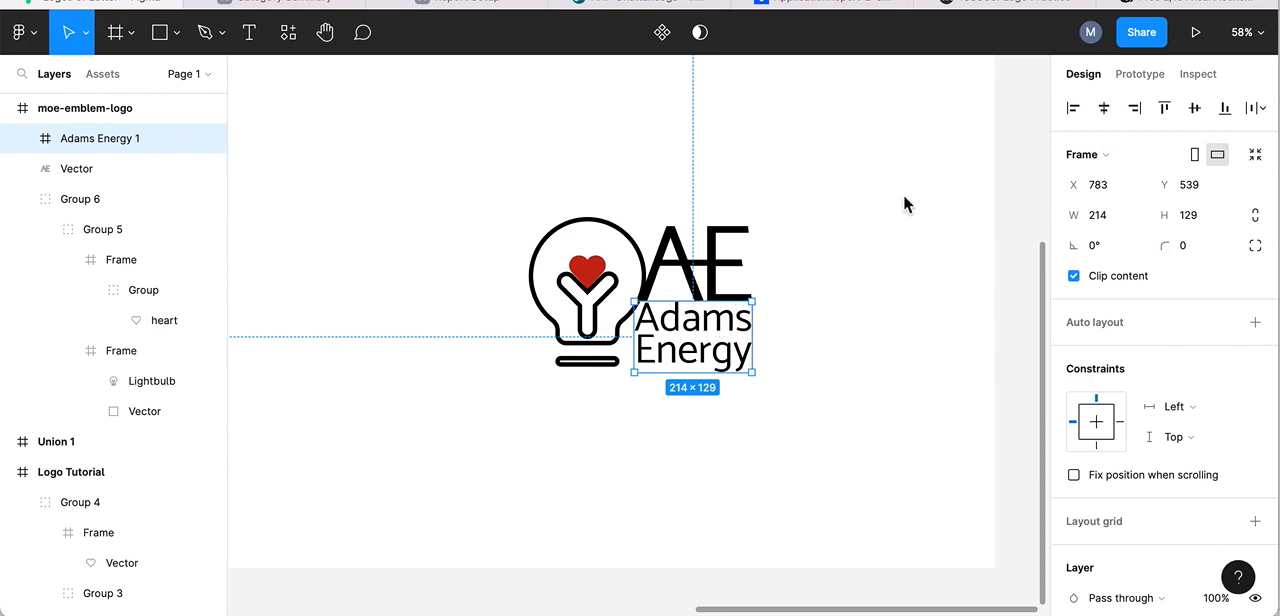
left_click(871, 187)
left_click(699, 321)
key("Up")
key("Up")
key("Up")
key("Up")
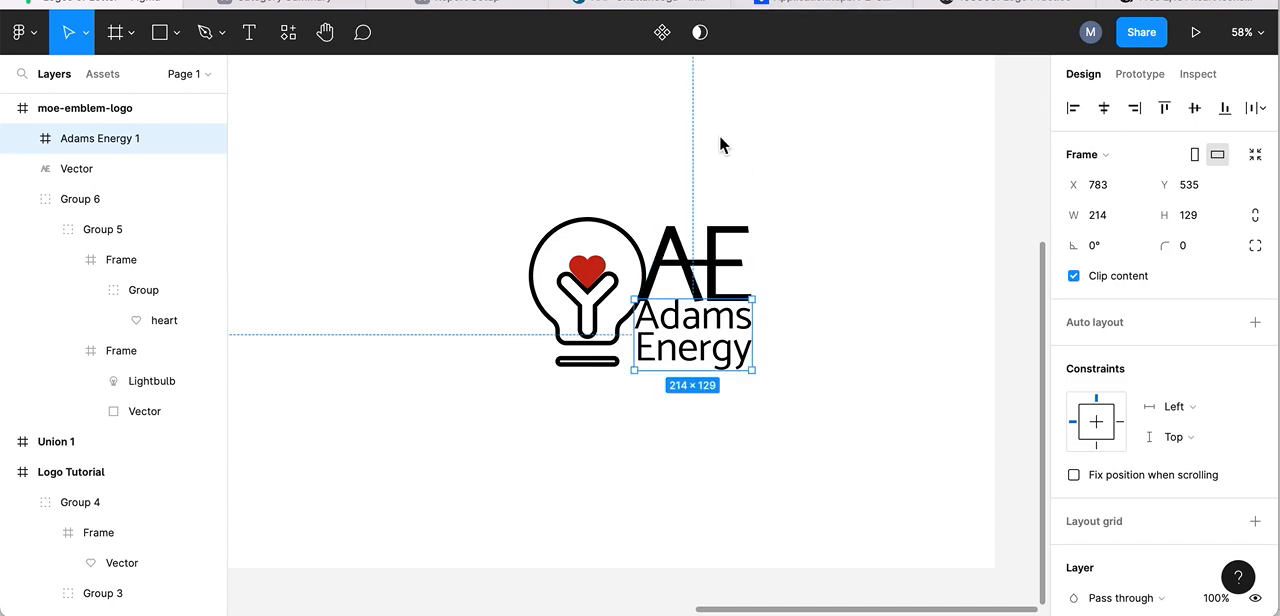
left_click(850, 157)
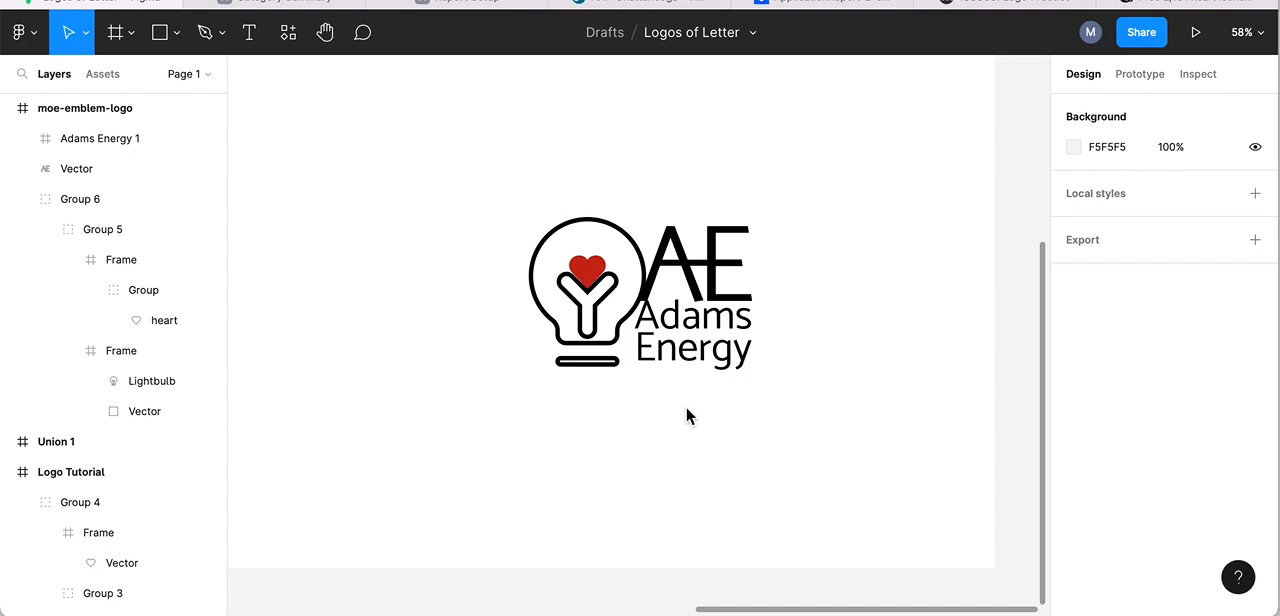
- Compare the finished emblem with the logos in the Logo Tutorial frame and view the file's sharing options
scroll(464, 177, "down", 5)
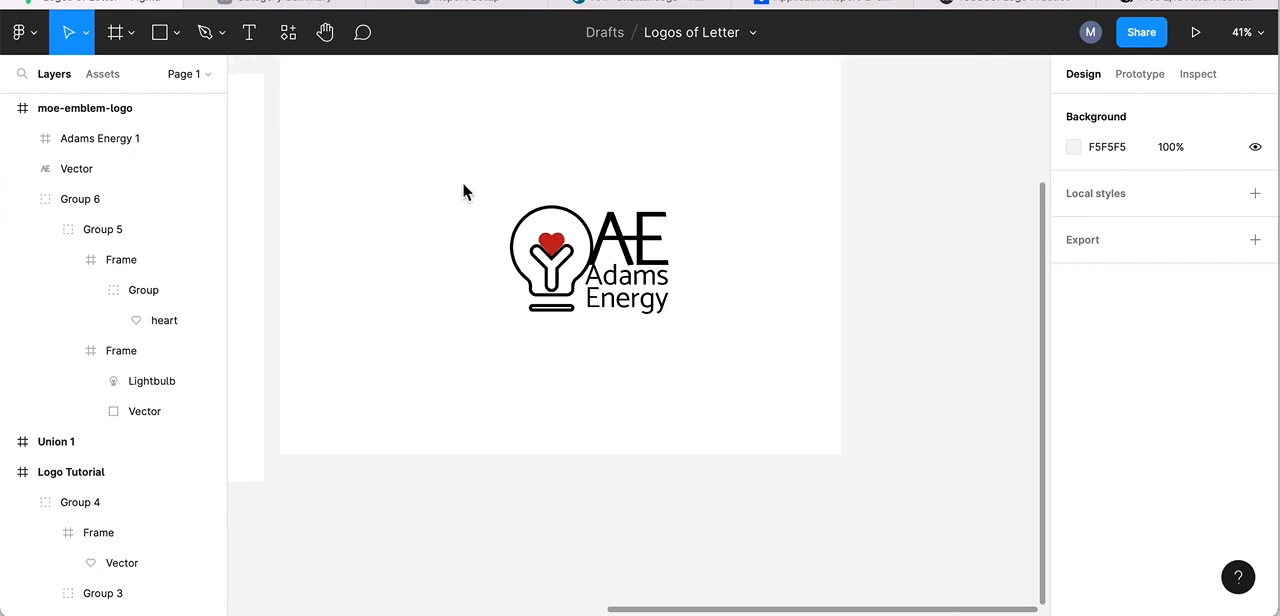
scroll(467, 247, "left", 10)
scroll(467, 247, "up", 2)
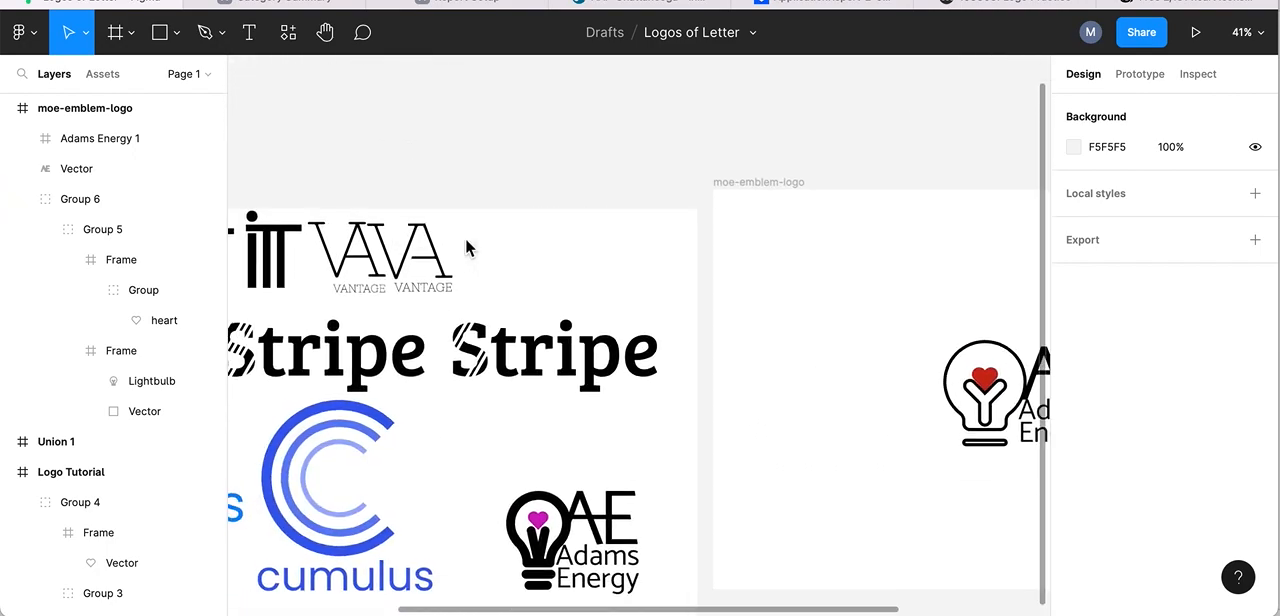
scroll(465, 237, "right", 5)
scroll(465, 237, "down", 2)
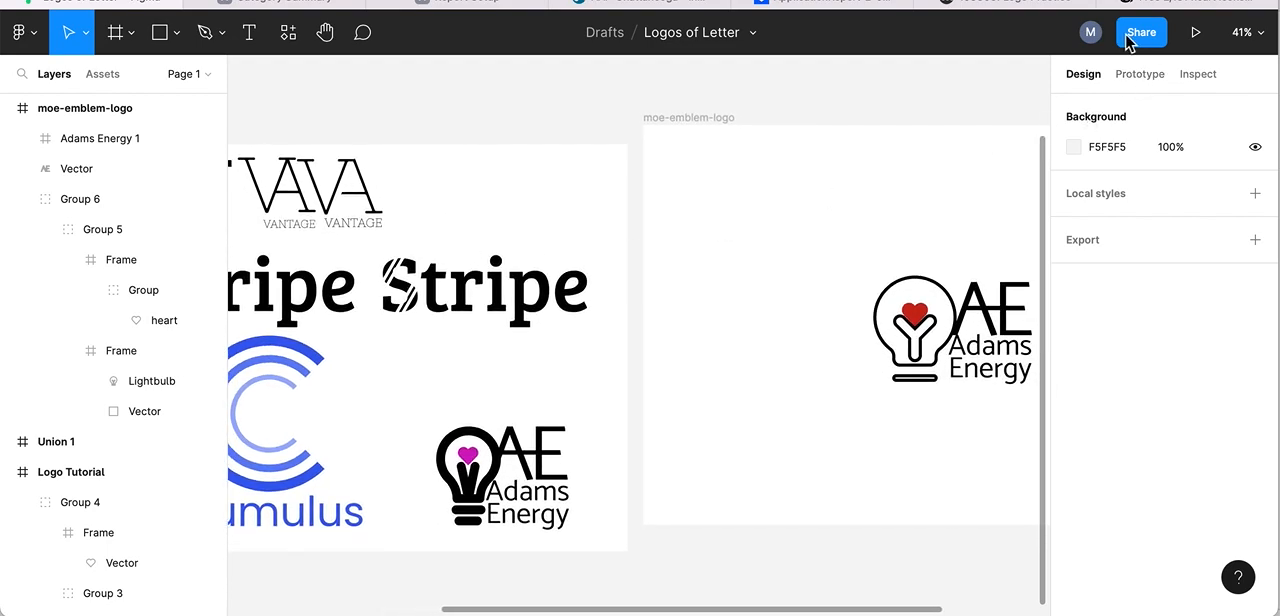
scroll(807, 240, "down", 5)
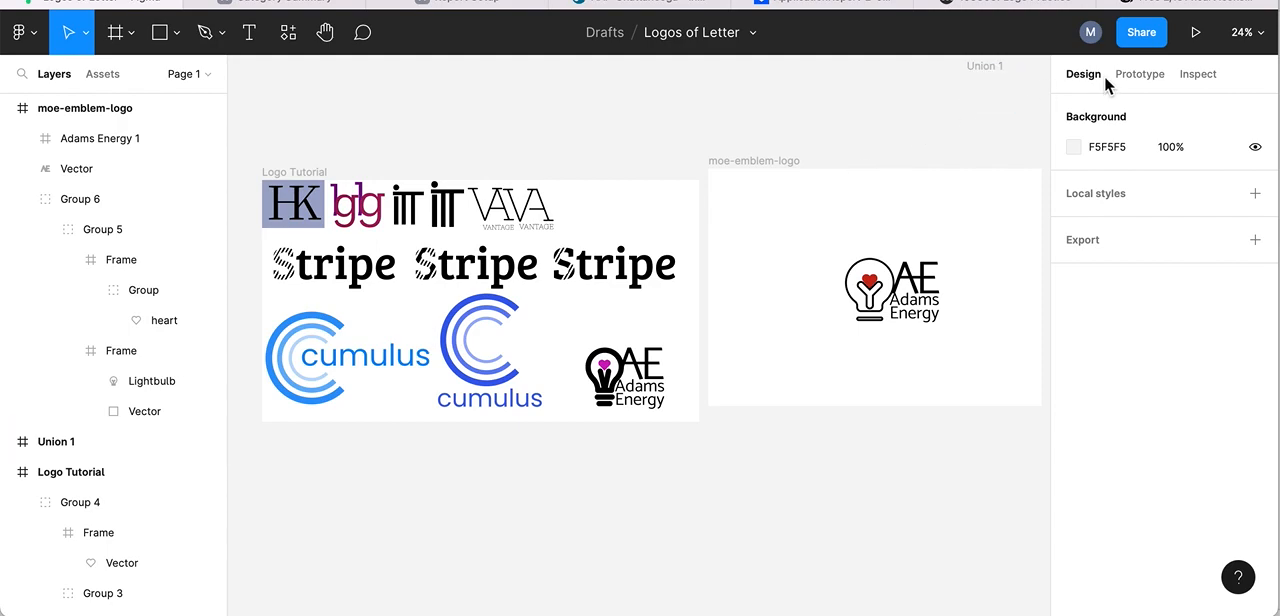
left_click(1145, 34)
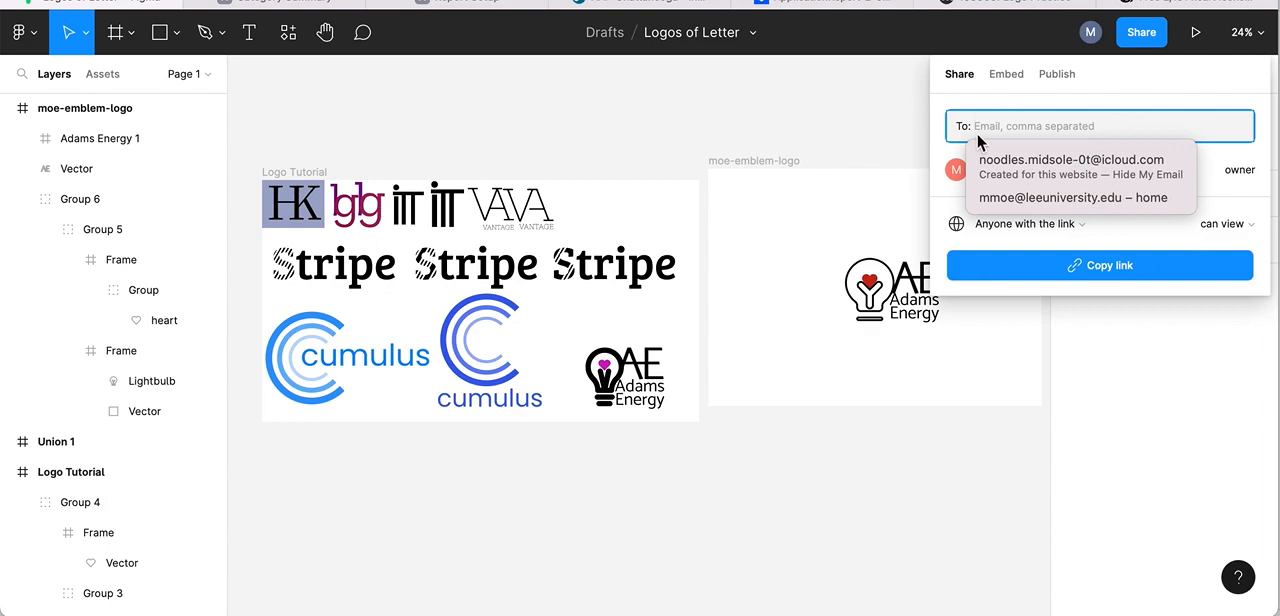
left_click(796, 111)
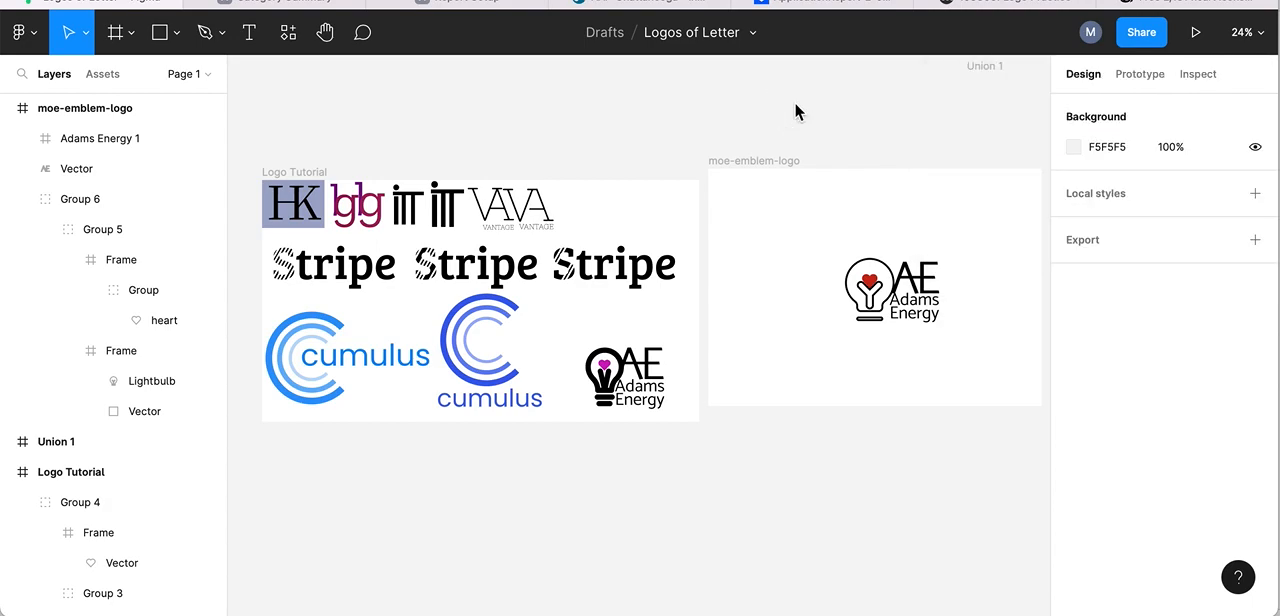